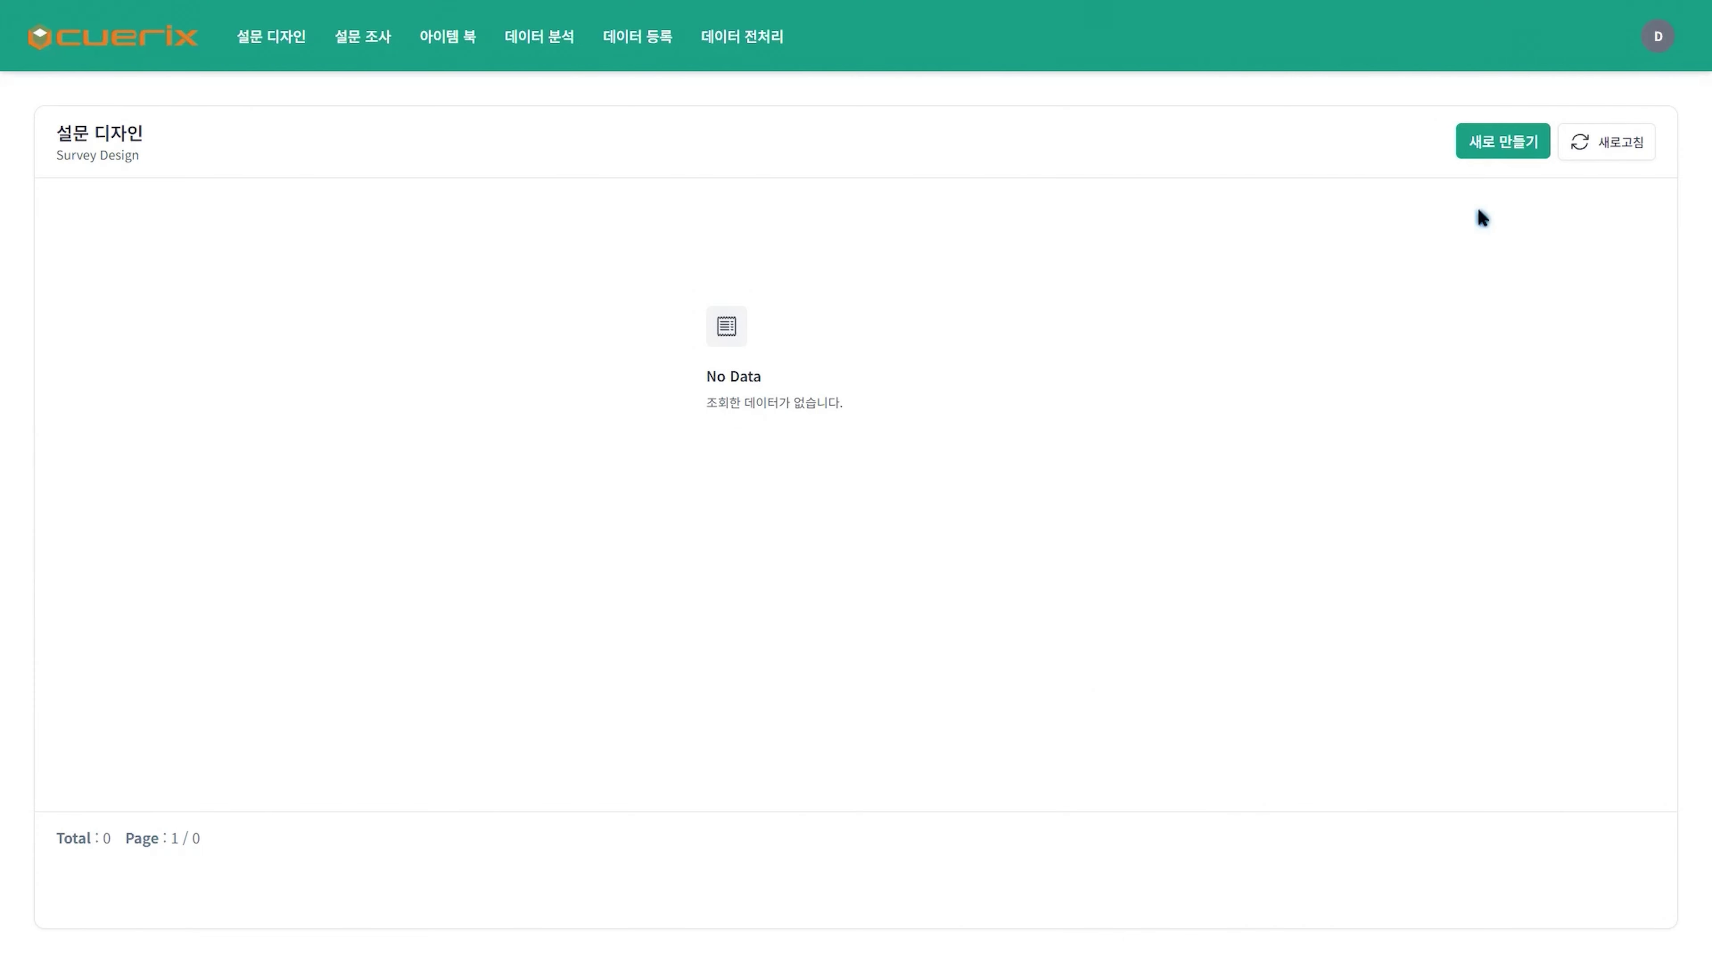
Step: Create a new questionnaire named "성과 리더쉽 역량진단 설문지" and open it in the survey canvas
{"action": "left_click", "coordinate": [1503, 143]}
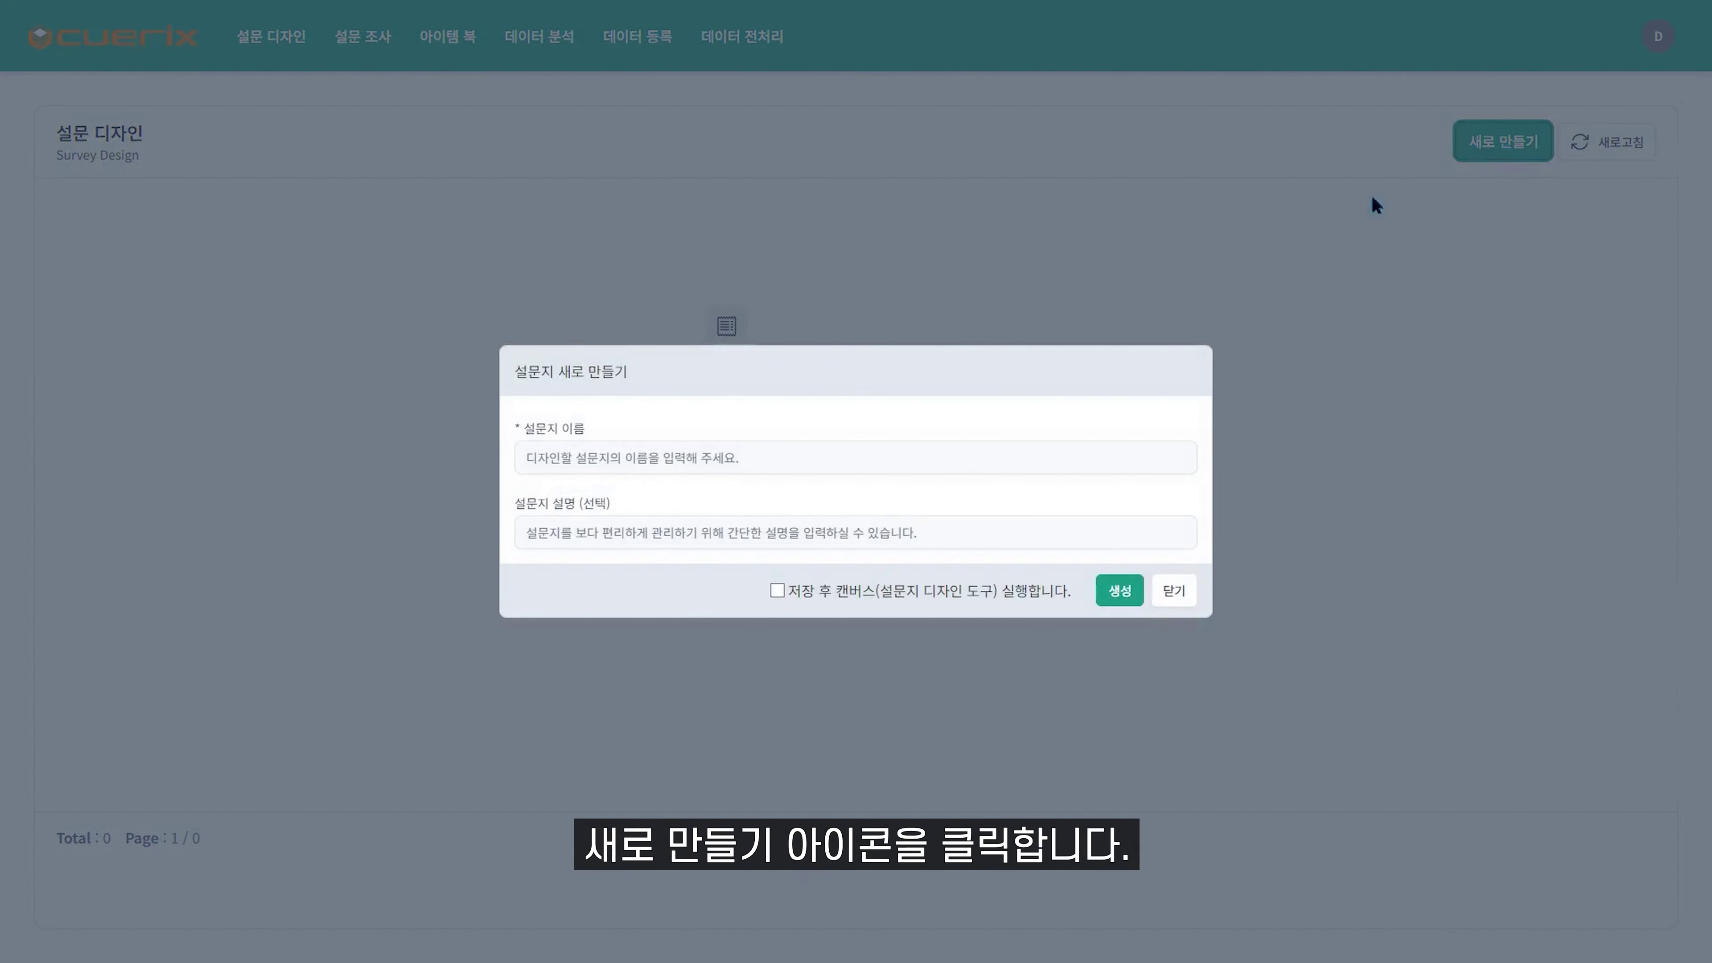
{"action": "left_click", "coordinate": [689, 453]}
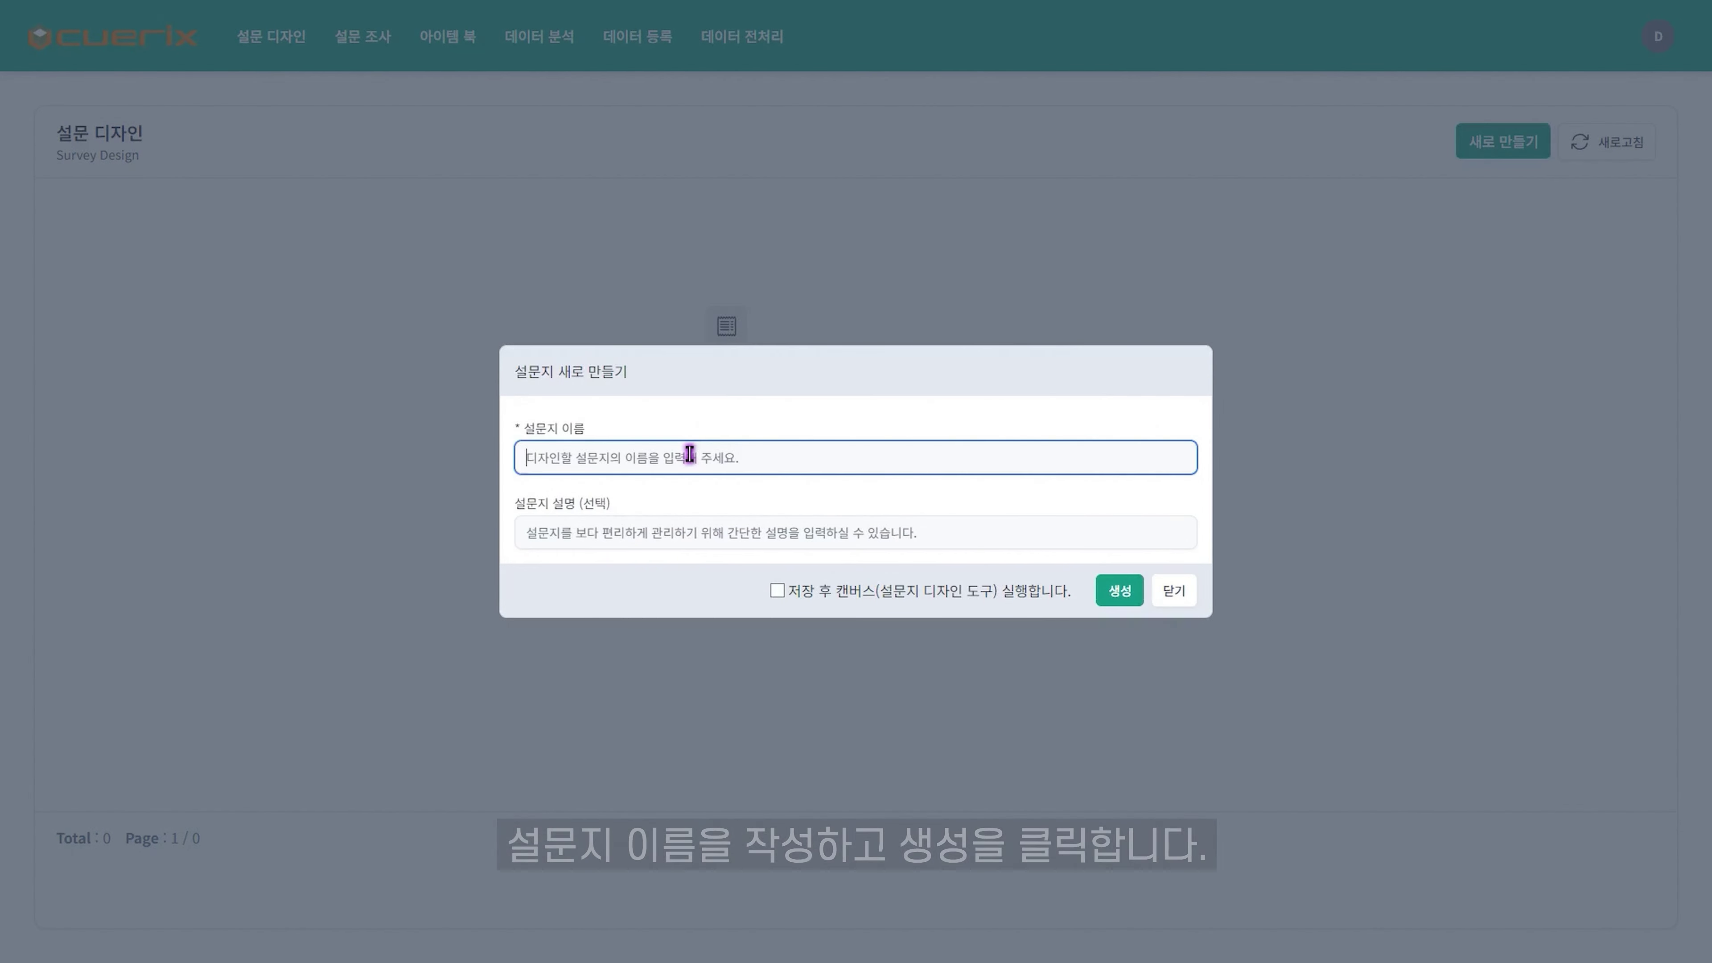
{"action": "type", "text": "성과 리더쉽 역"}
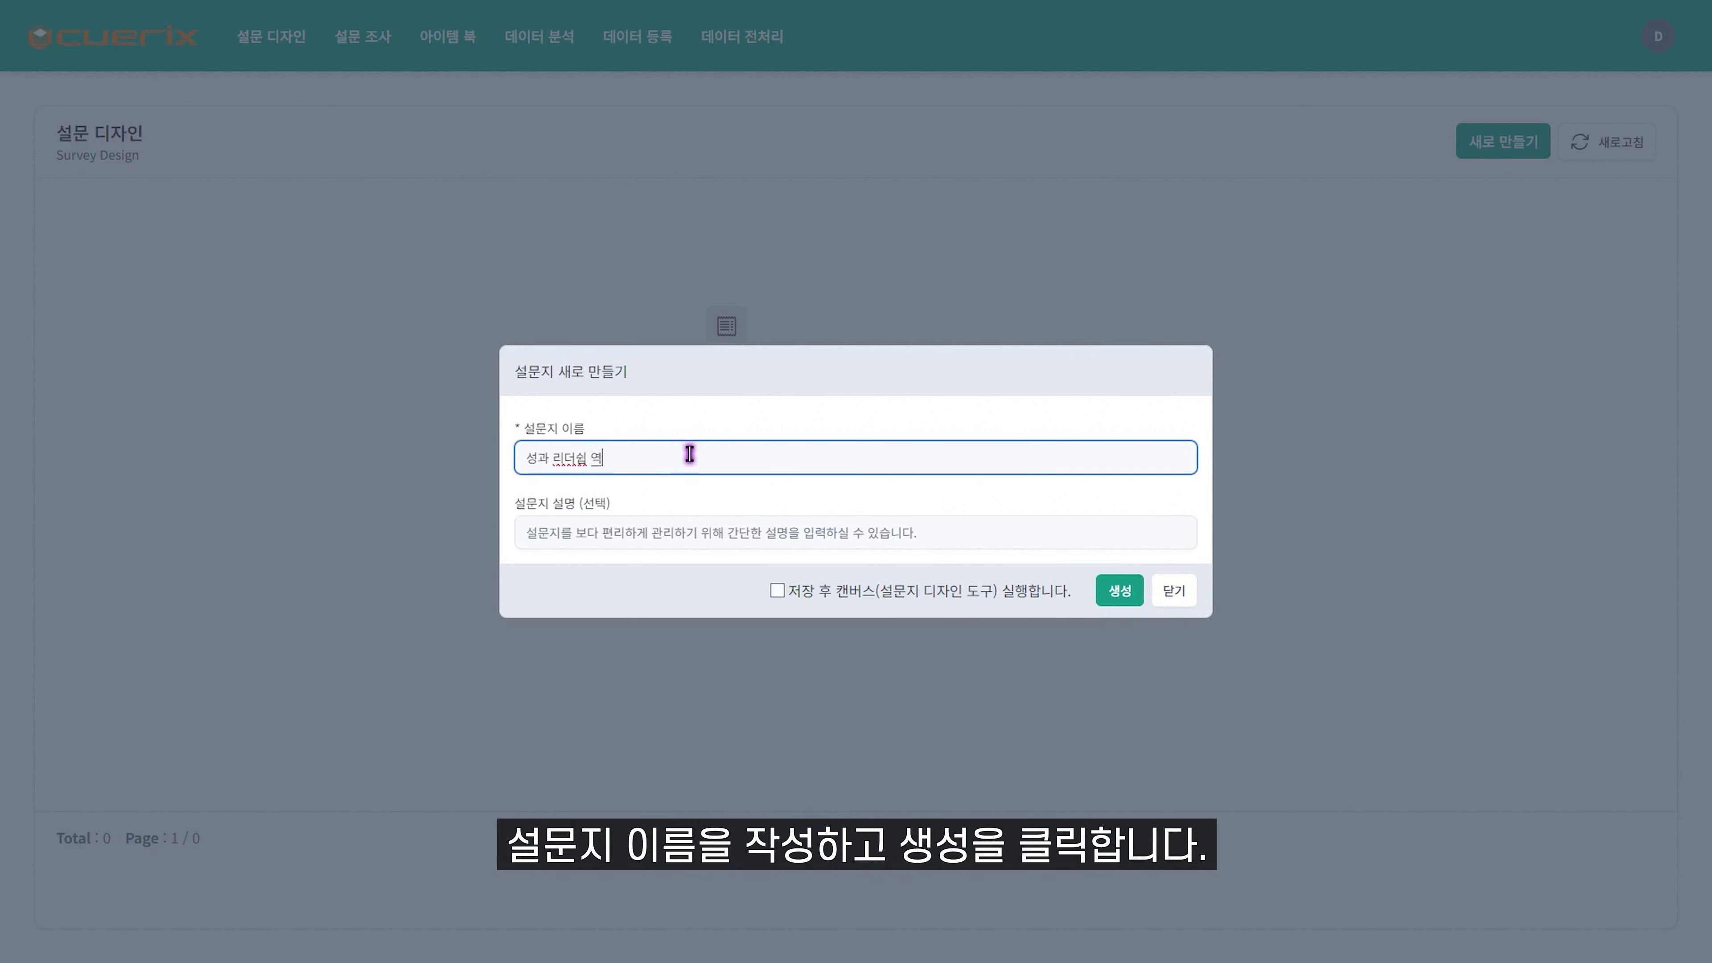
{"action": "type", "text": "량진단 설문지"}
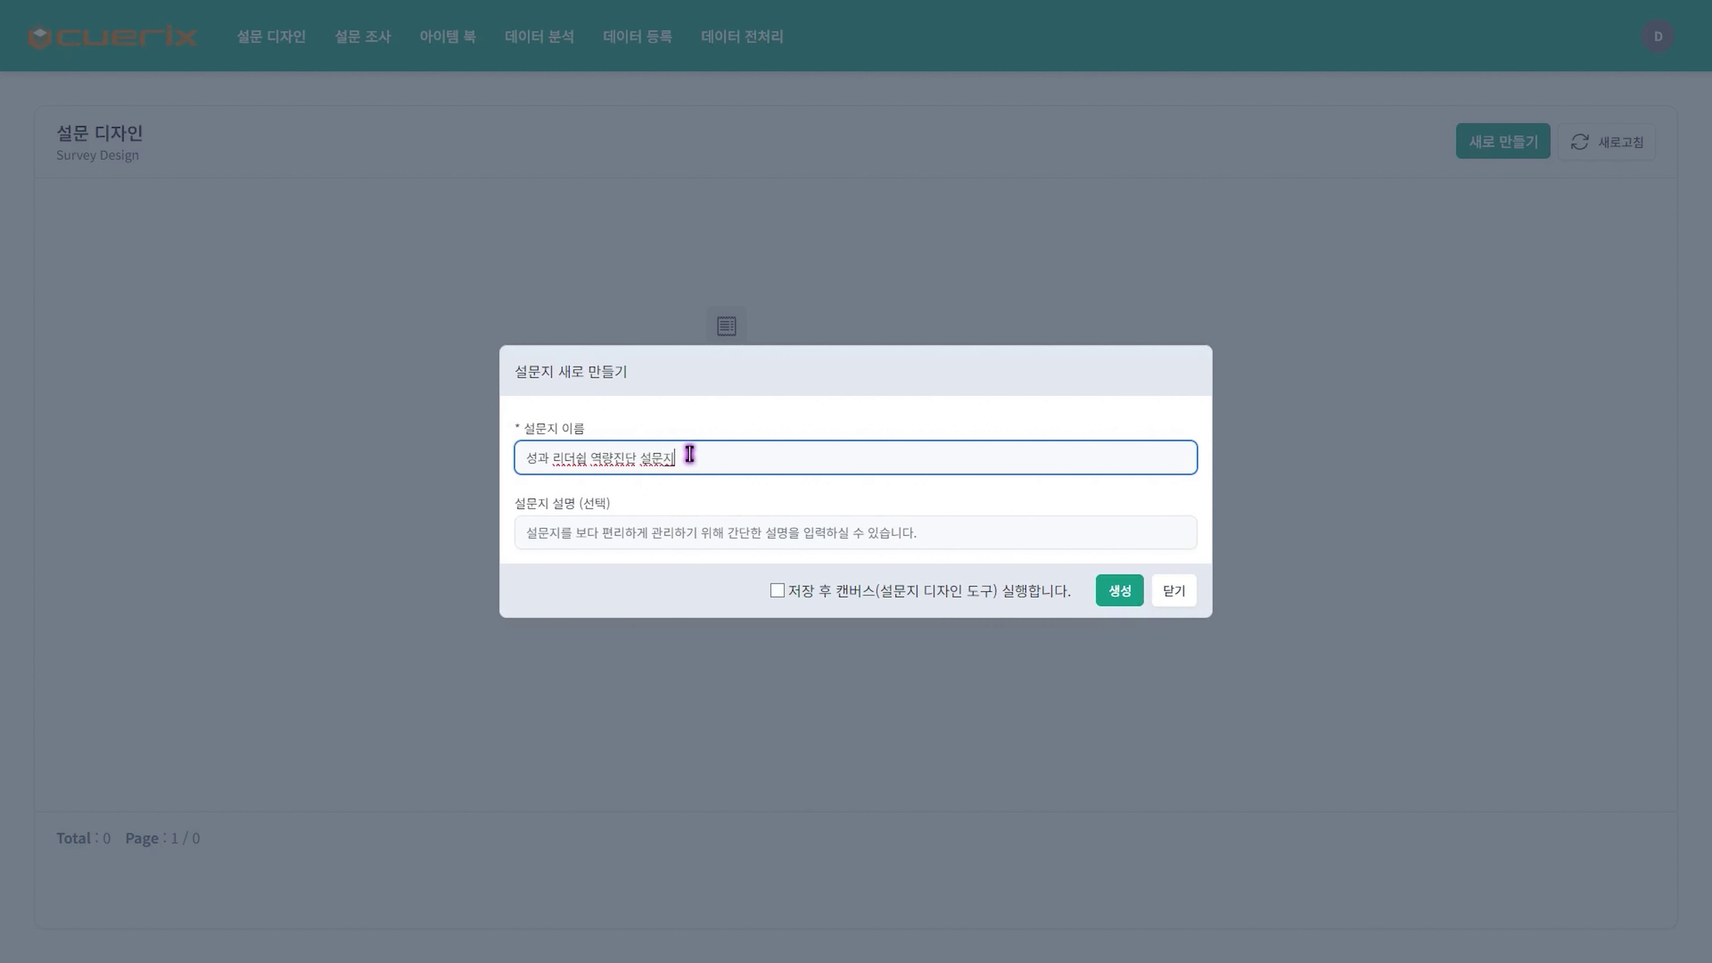
{"action": "left_click", "coordinate": [1109, 590]}
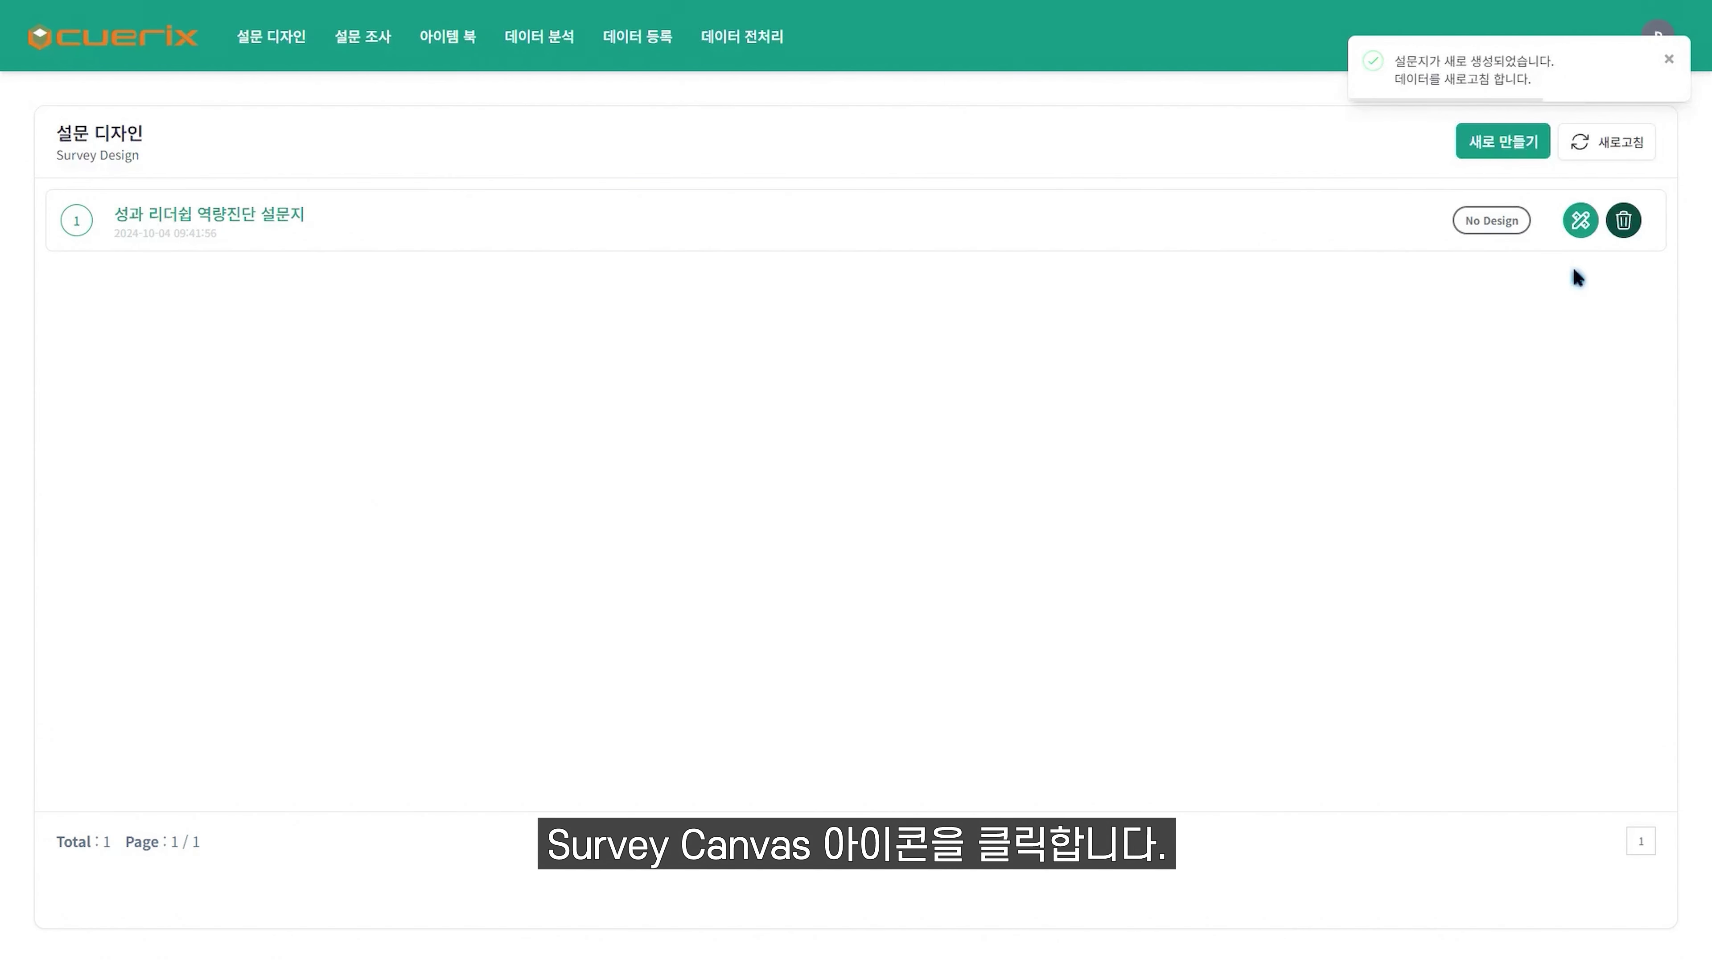
{"action": "left_click", "coordinate": [1579, 228]}
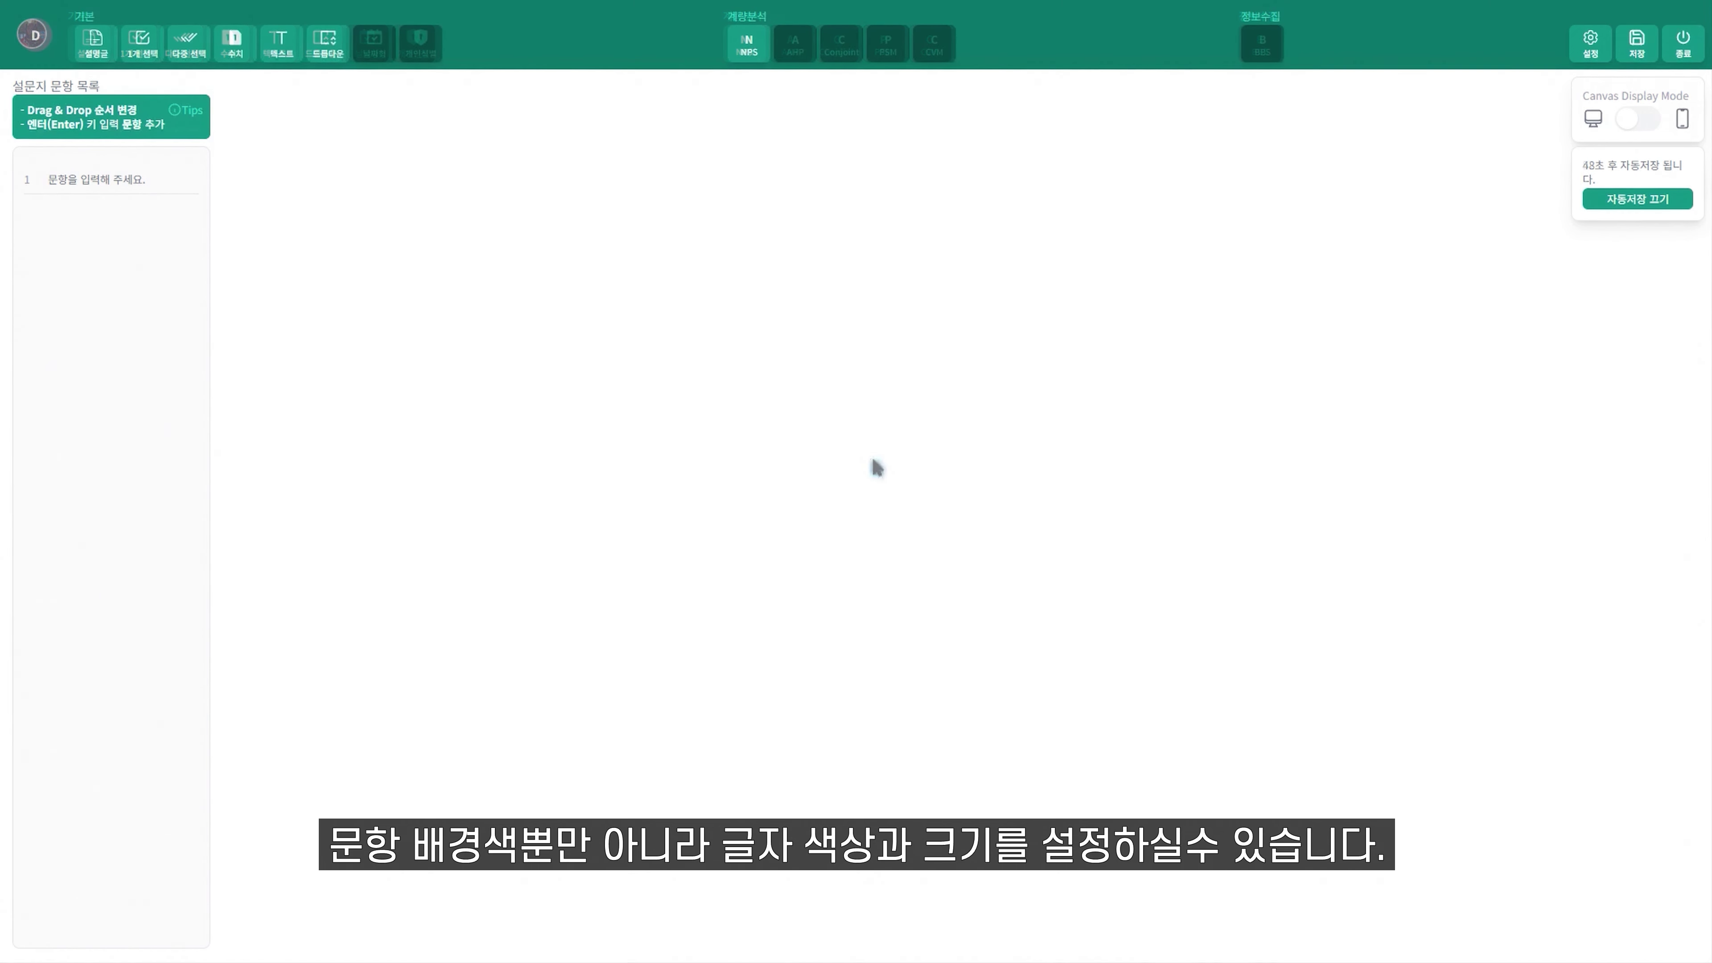
Step: In the design settings, choose the GREEN top cover template and set the survey title to "성과 리더쉽 역량진단 설문지"
{"action": "left_click", "coordinate": [1591, 55]}
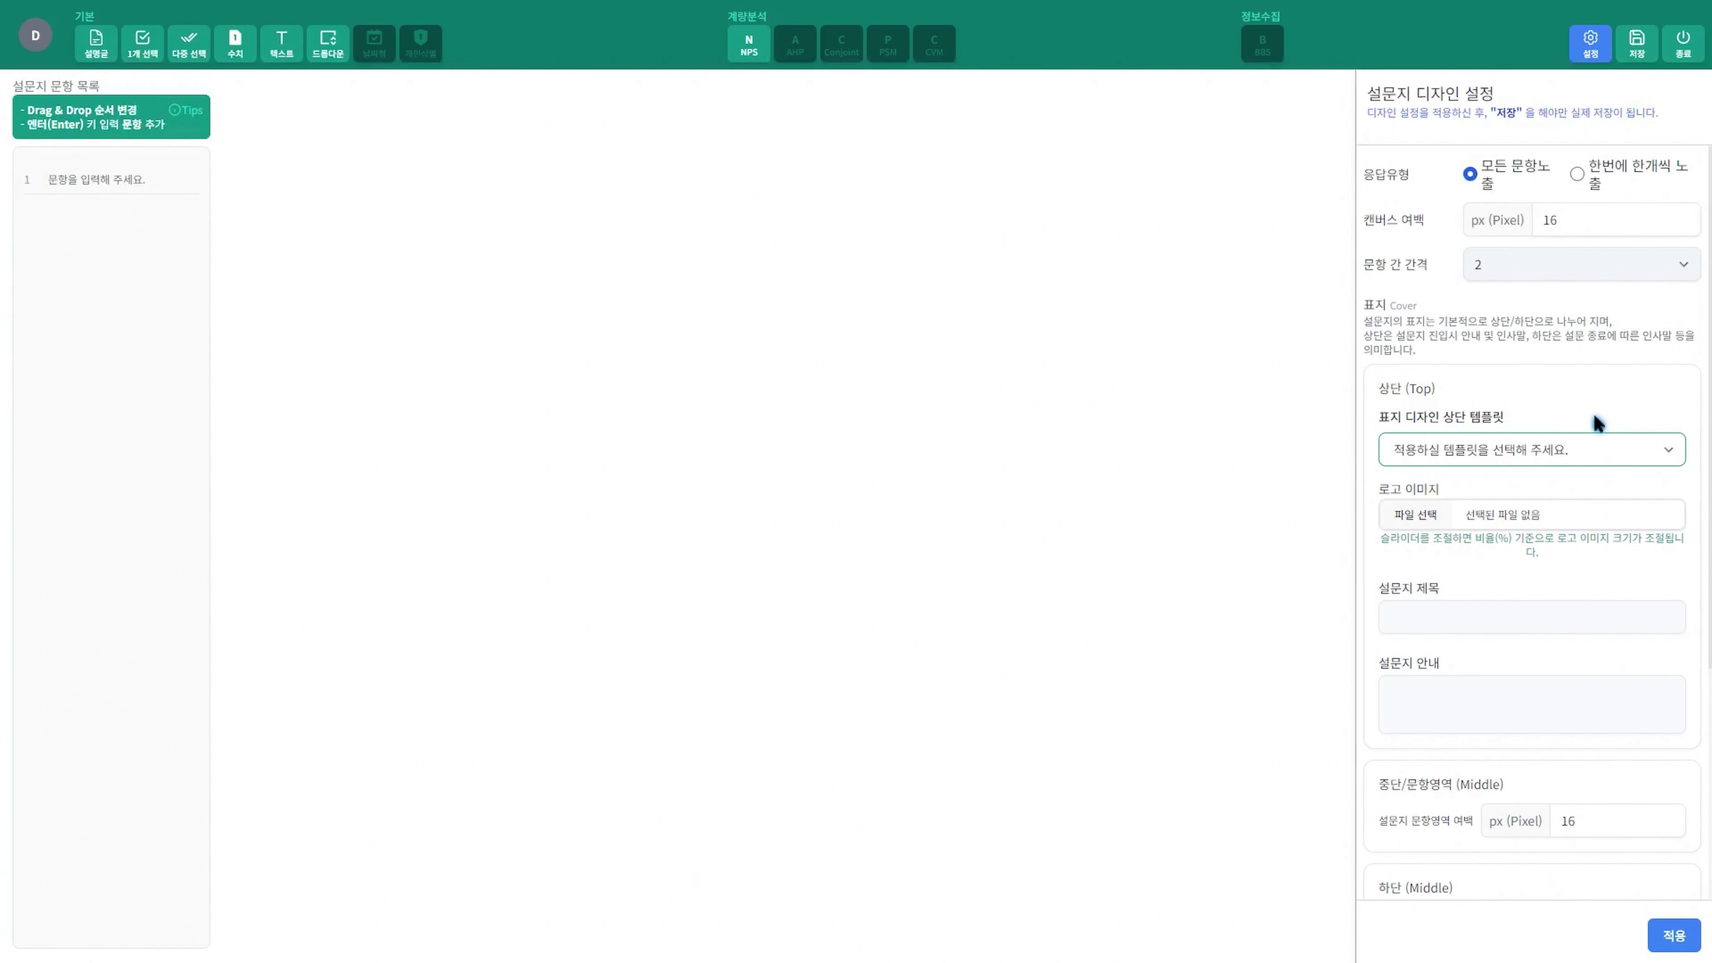
{"action": "left_click", "coordinate": [1513, 454]}
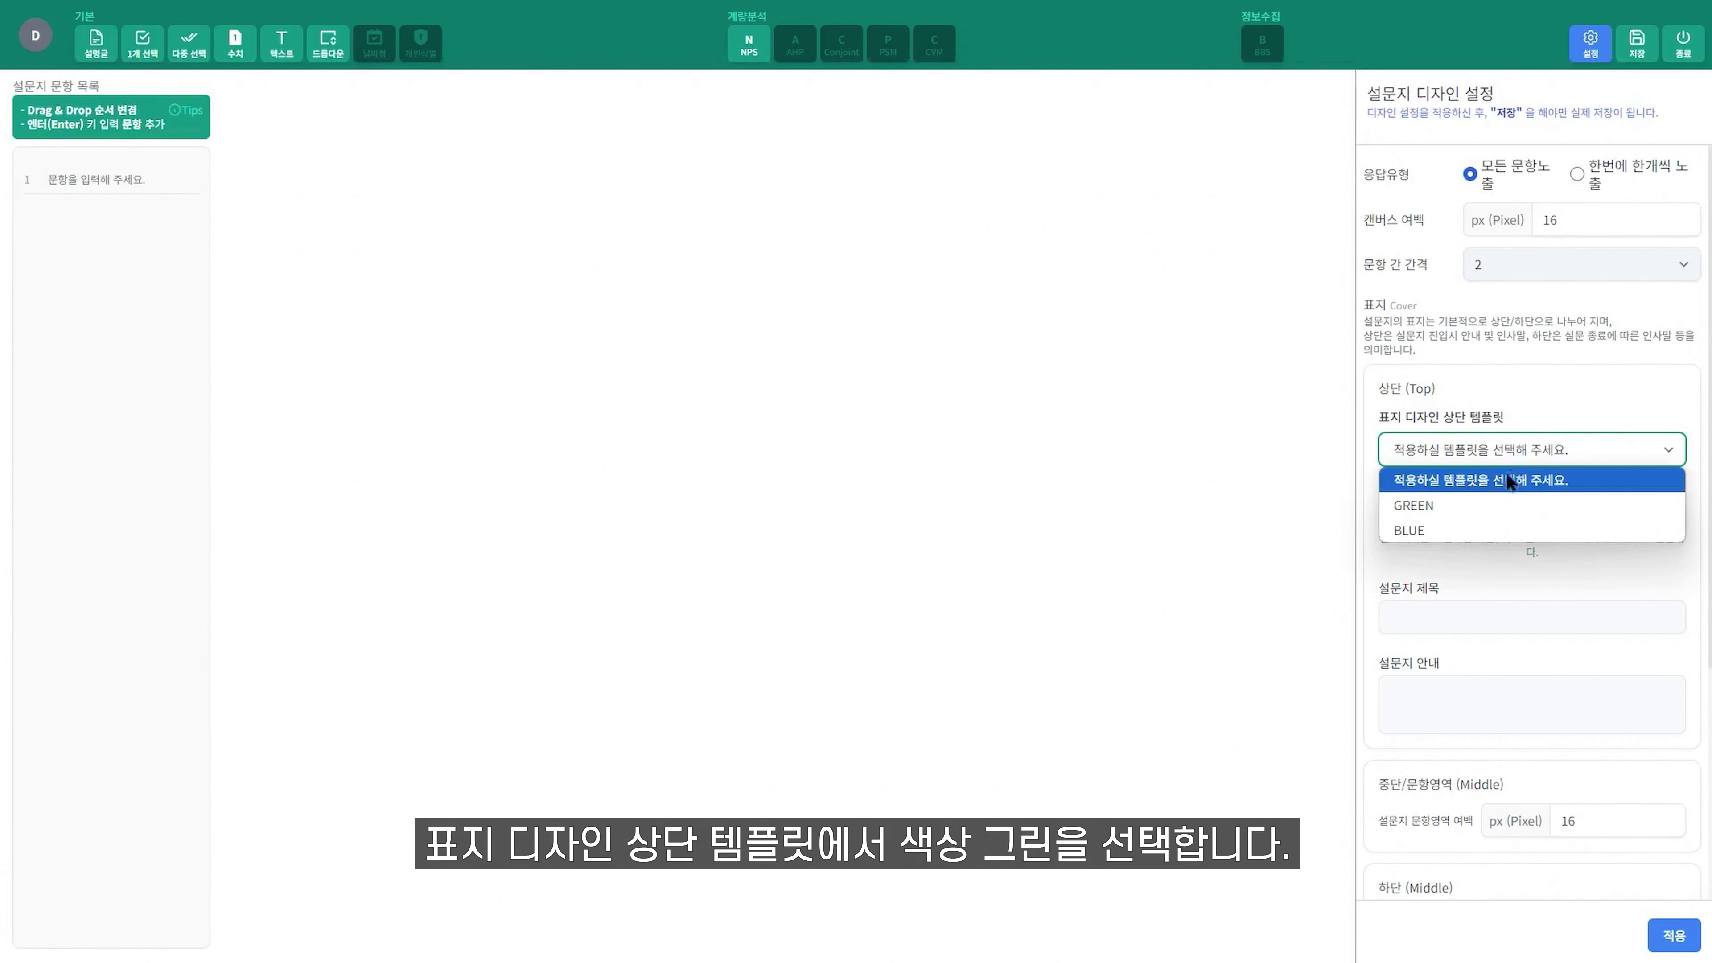
{"action": "left_click", "coordinate": [1498, 506]}
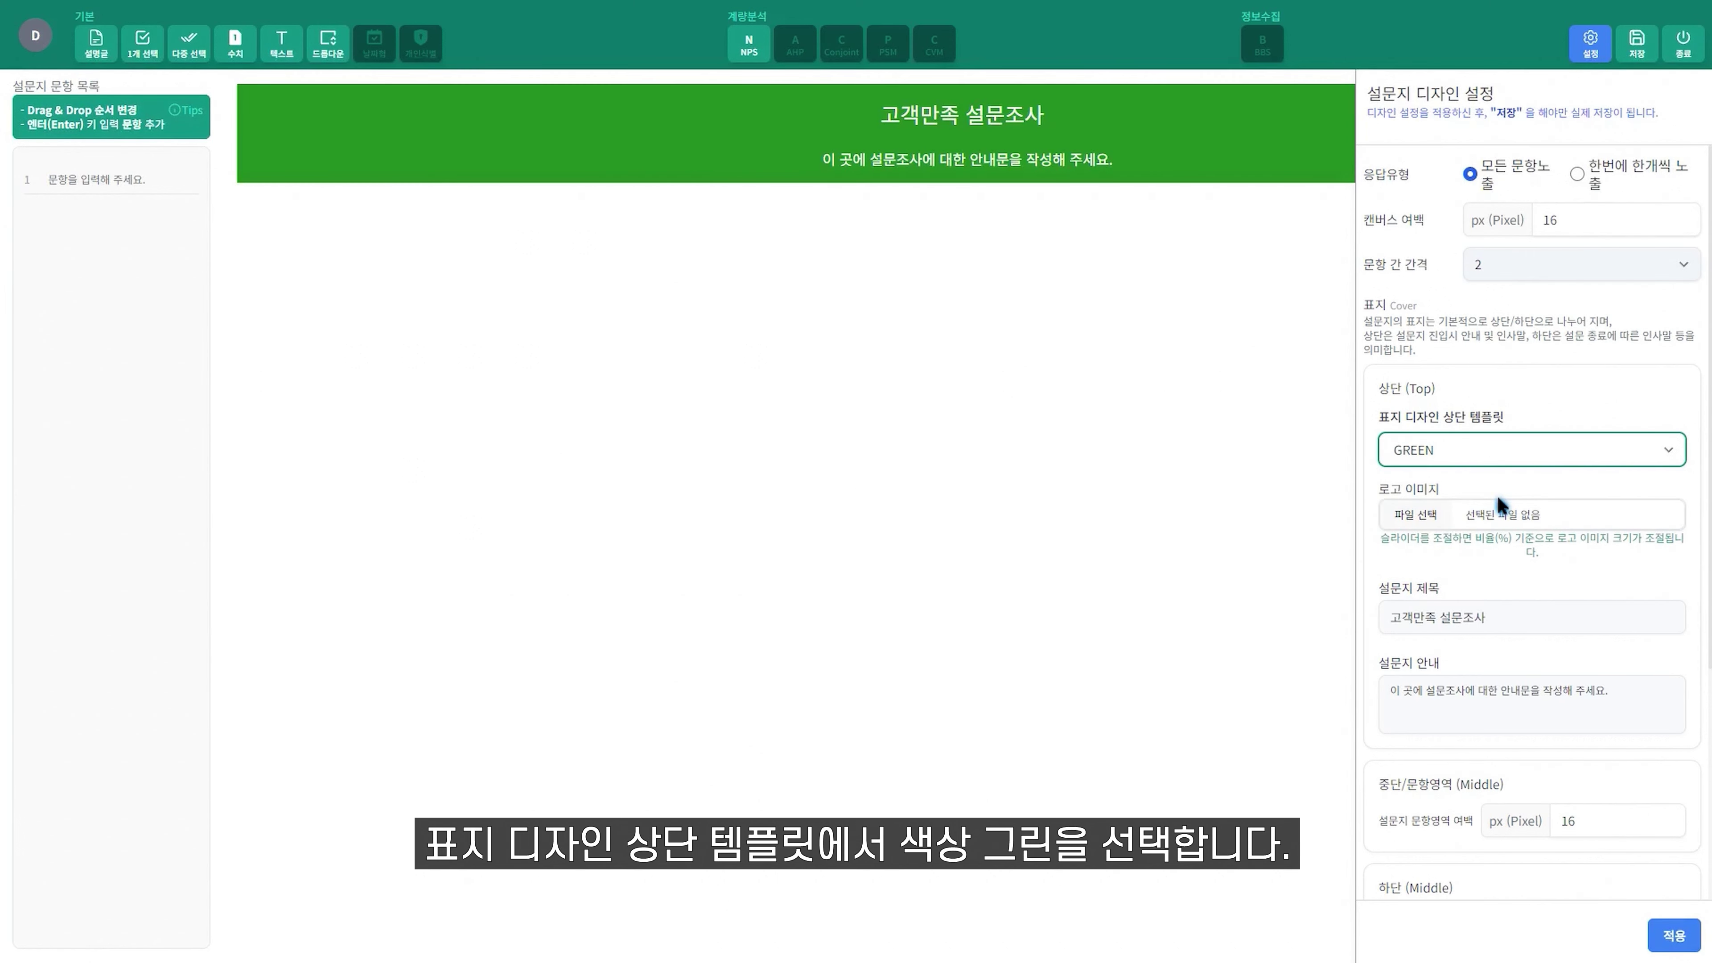
{"action": "left_click_drag", "start_coordinate": [1492, 618], "coordinate": [1344, 606]}
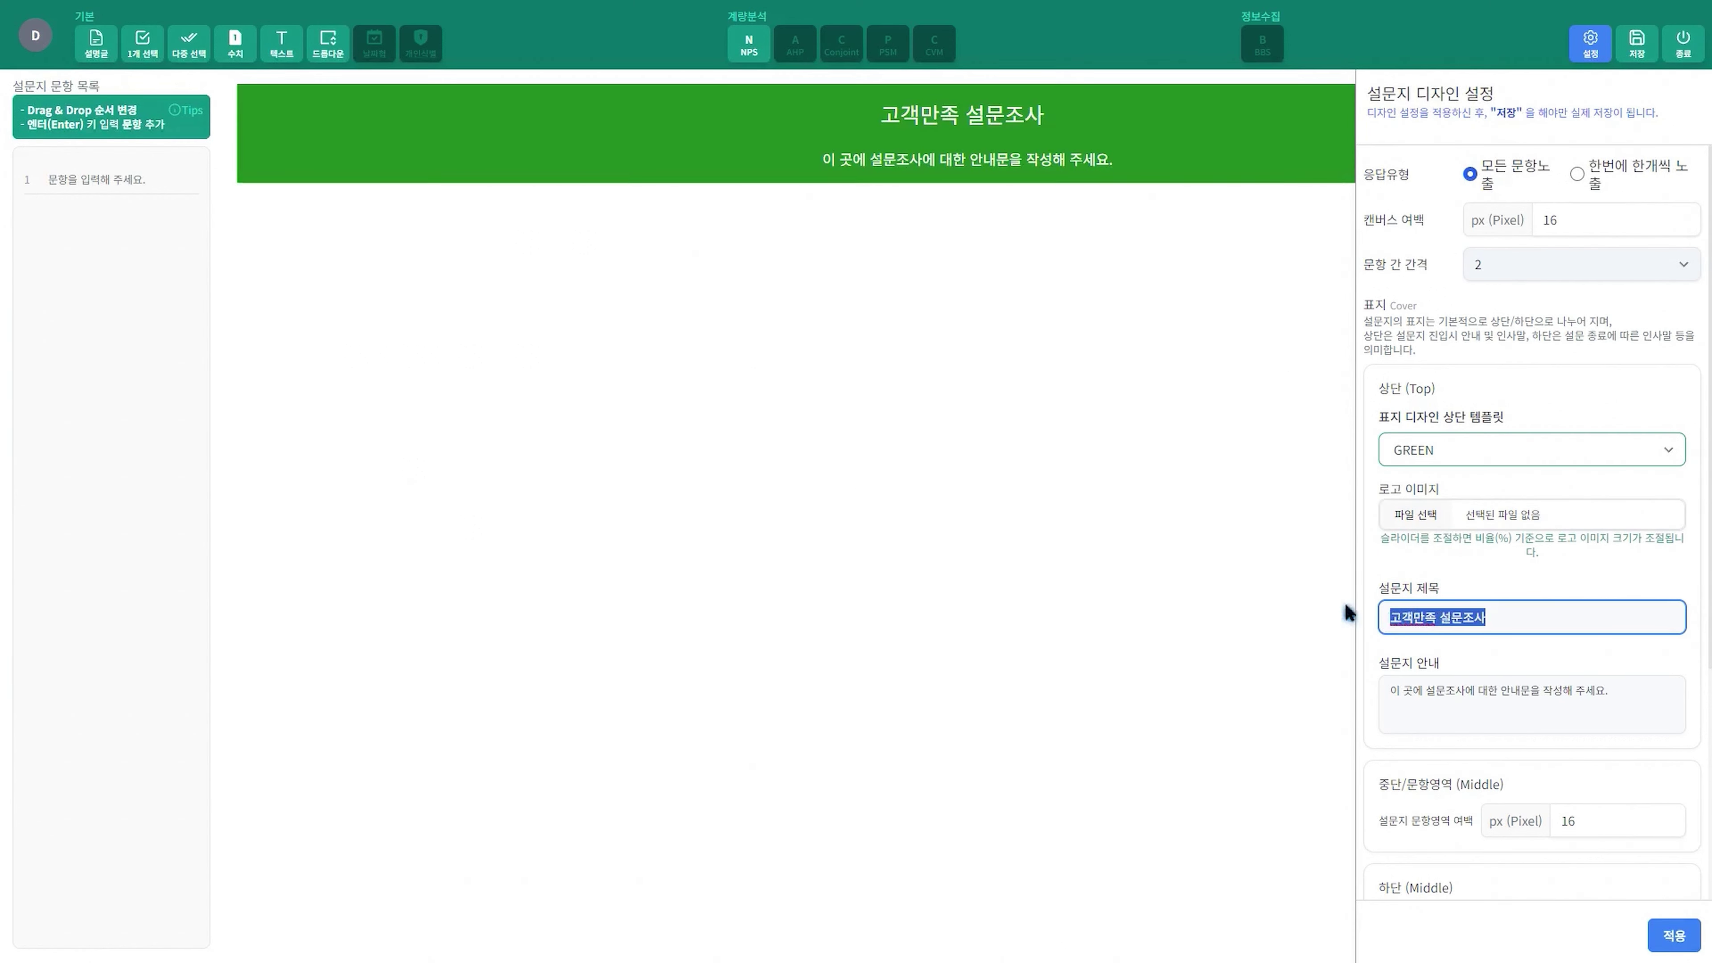
{"action": "type", "text": "성과 리더쉽 역량진단 설문지"}
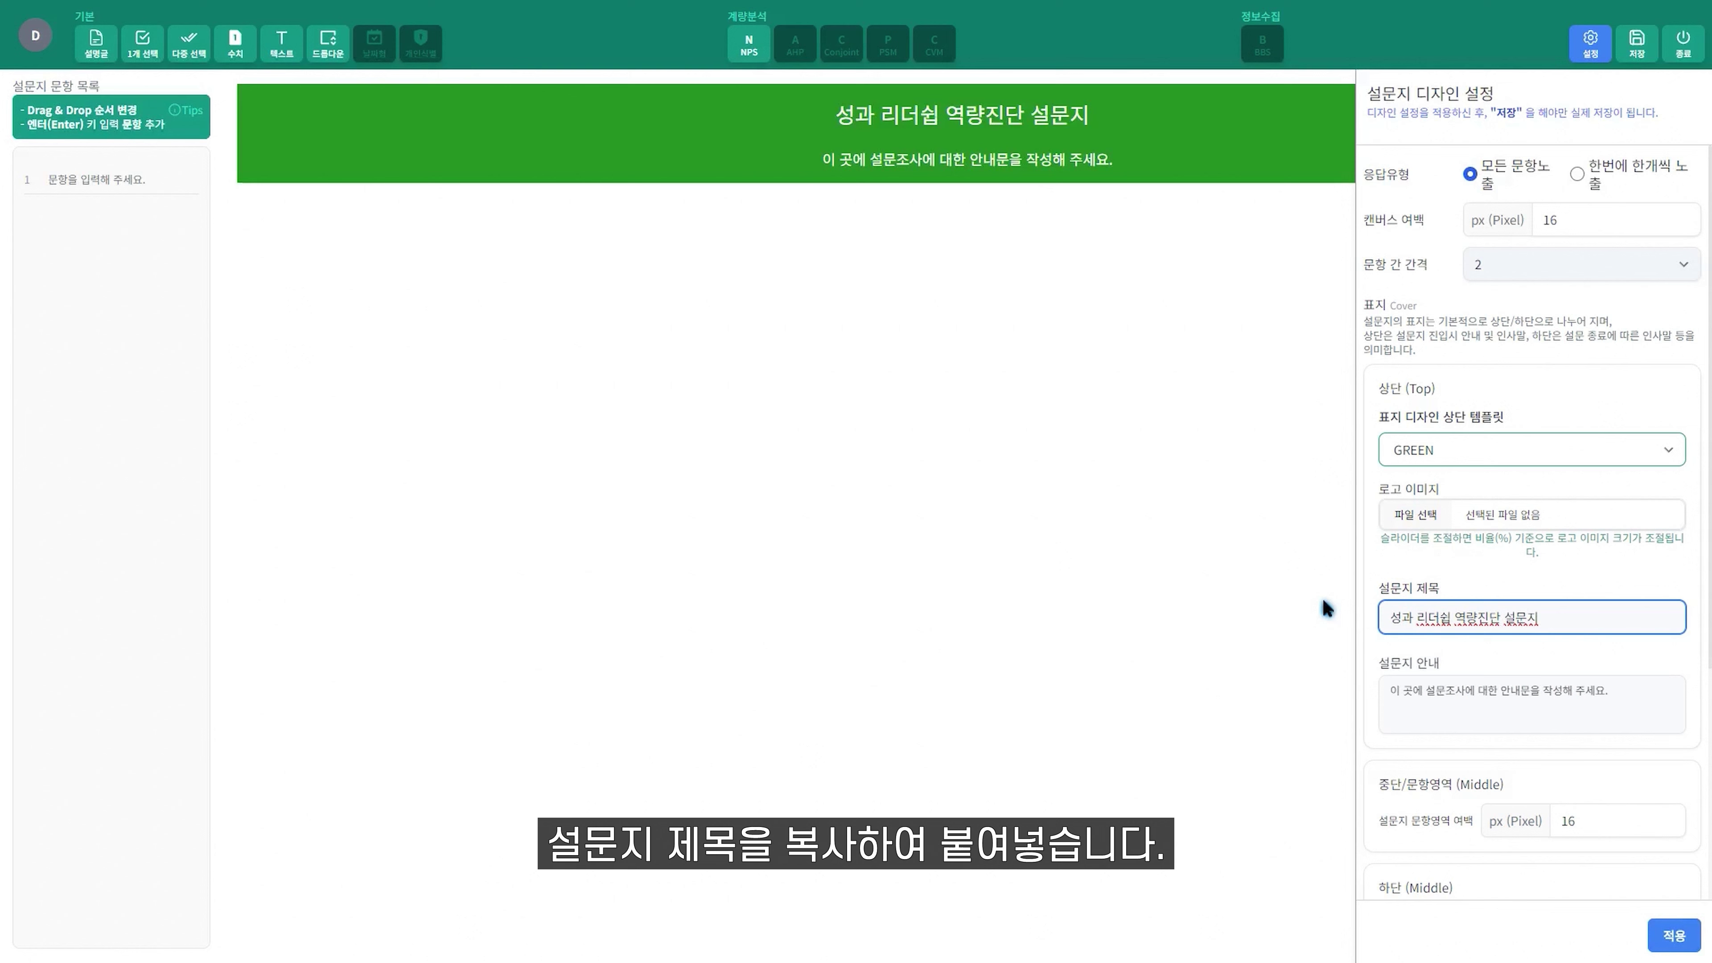
Step: Clear the placeholder text from the cover's survey guidance and apply the design settings
{"action": "left_click", "coordinate": [1449, 694]}
{"action": "key", "text": "ctrl+a"}
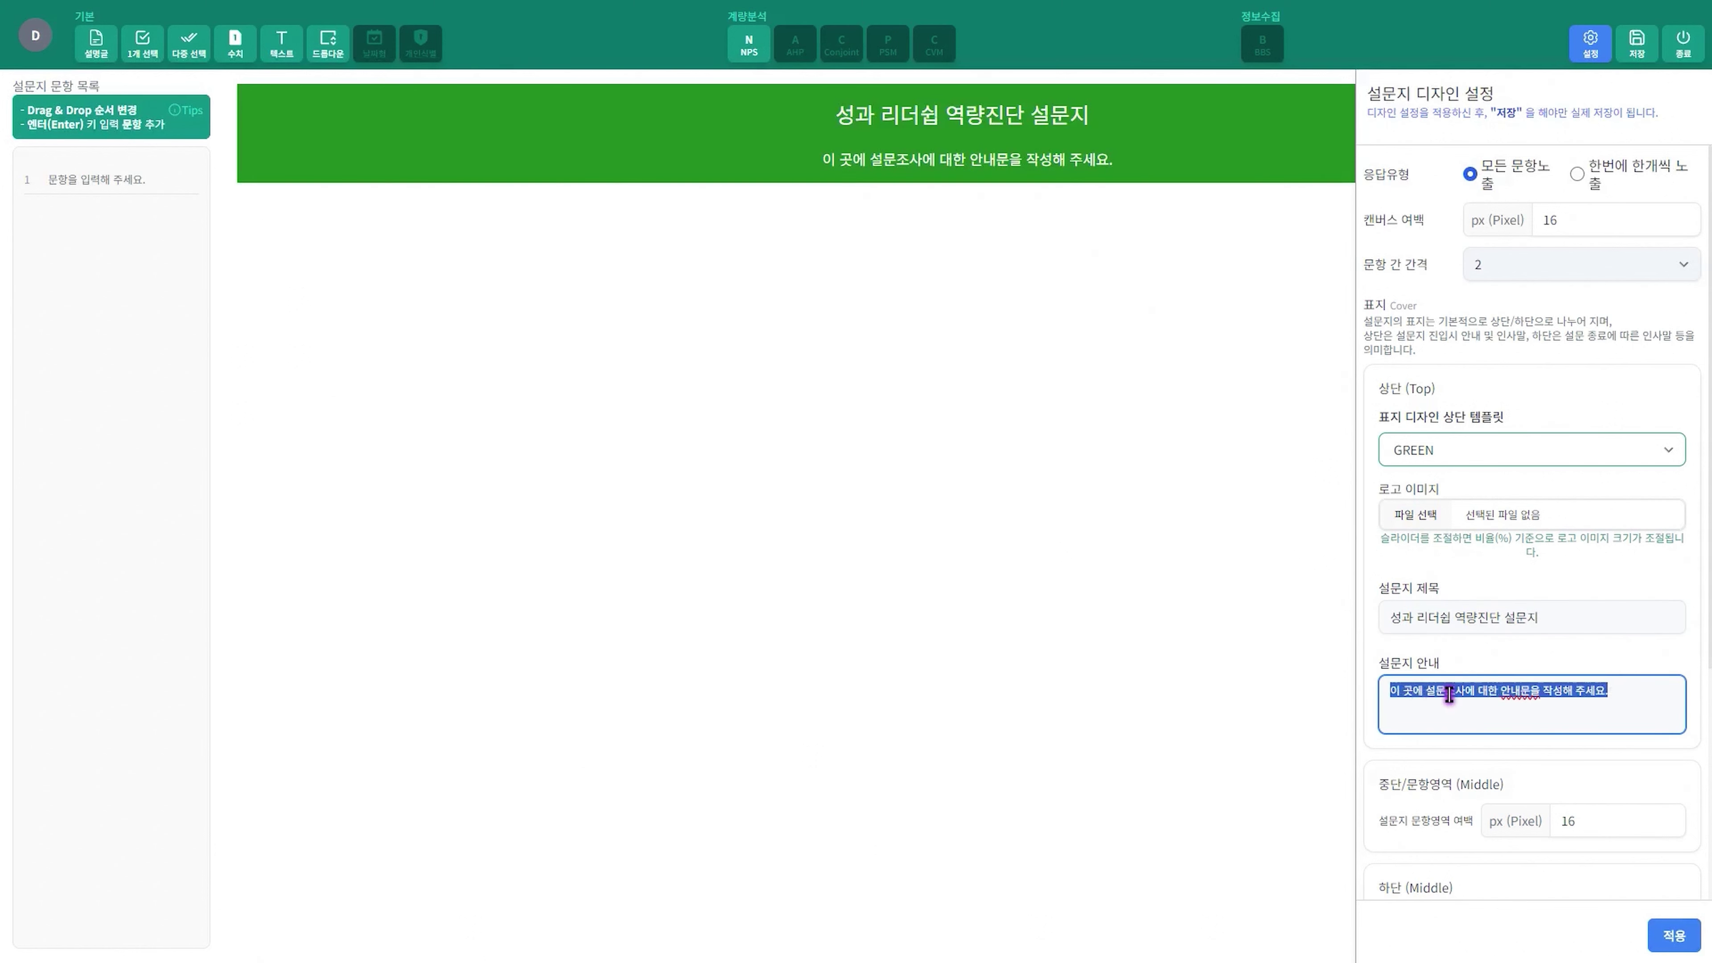
{"action": "key", "text": "BackSpace"}
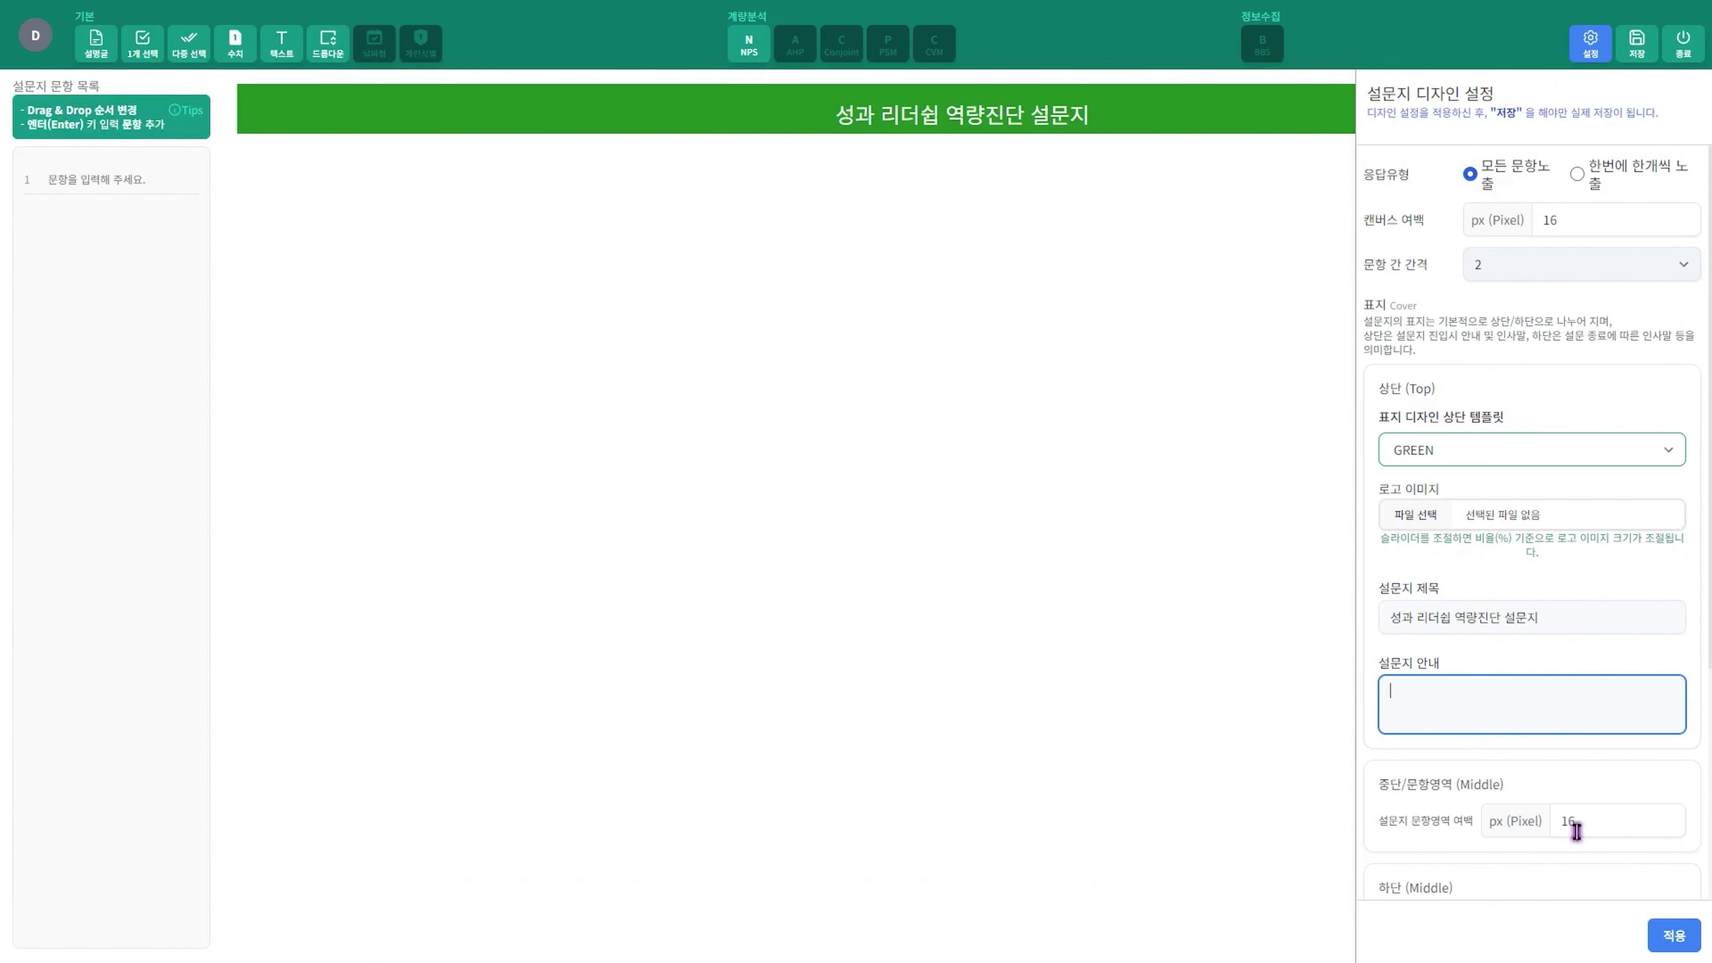
{"action": "left_click", "coordinate": [1674, 936]}
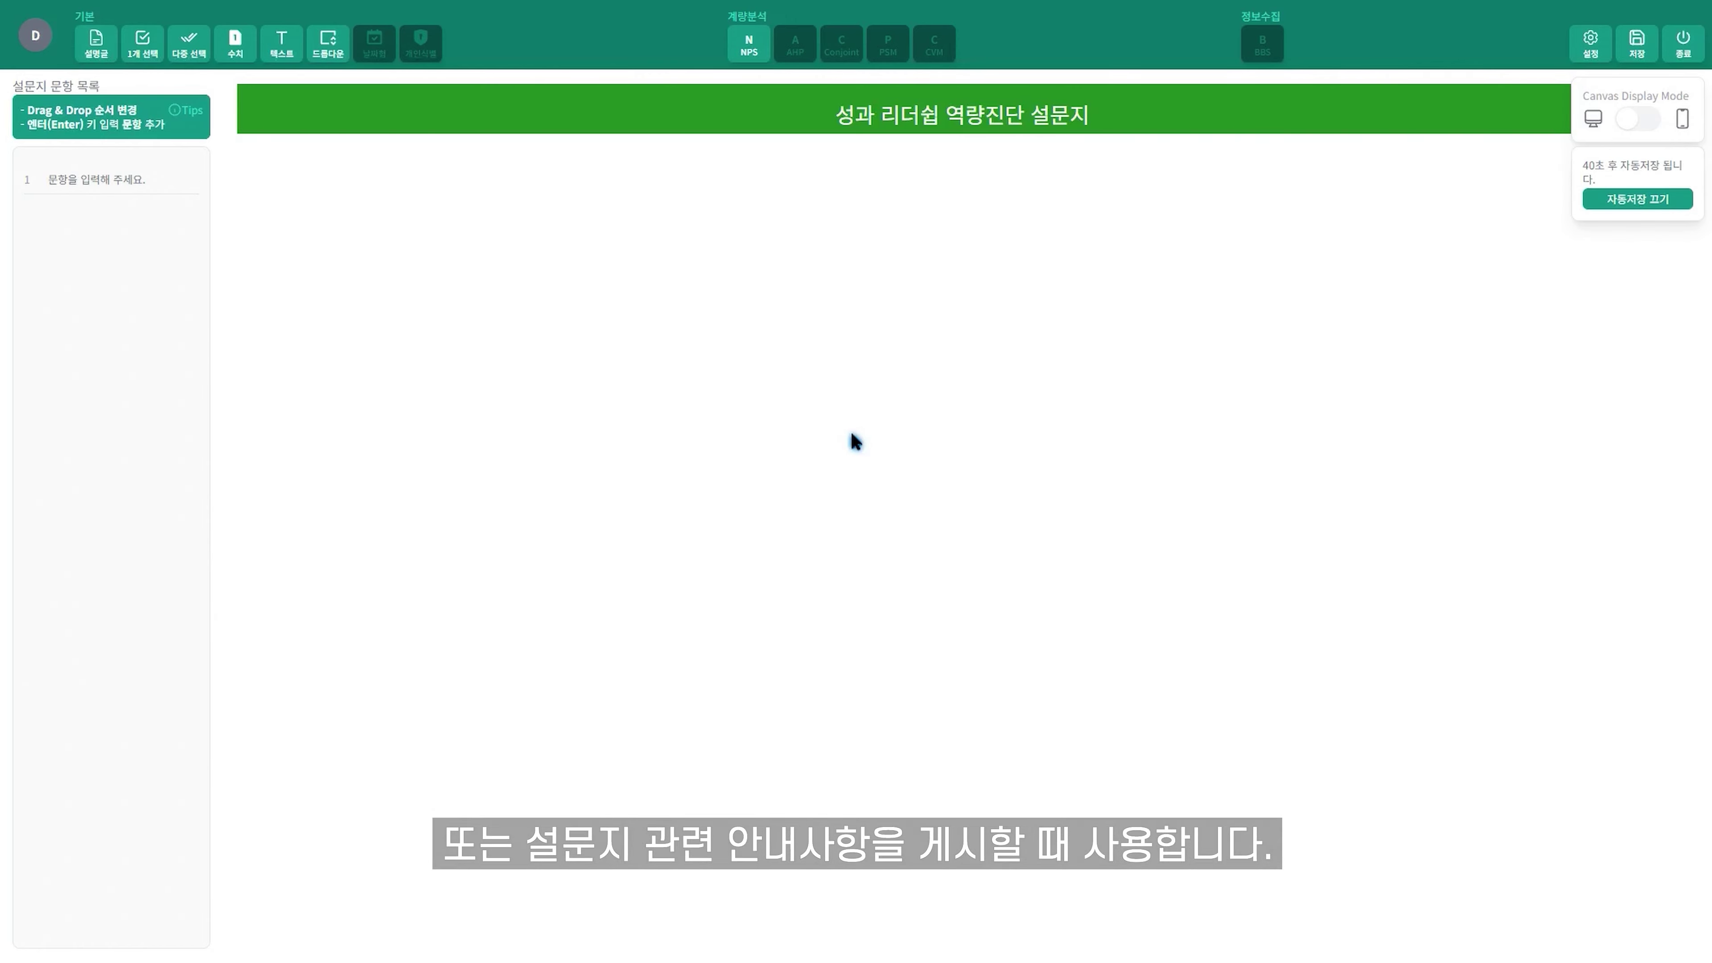
Step: Add a 설명글 block with the introduction starting "이 설문지는 성과 리더십 역량을 진단하기 위해 구성되었습니다." and apply it
{"action": "left_click", "coordinate": [96, 44]}
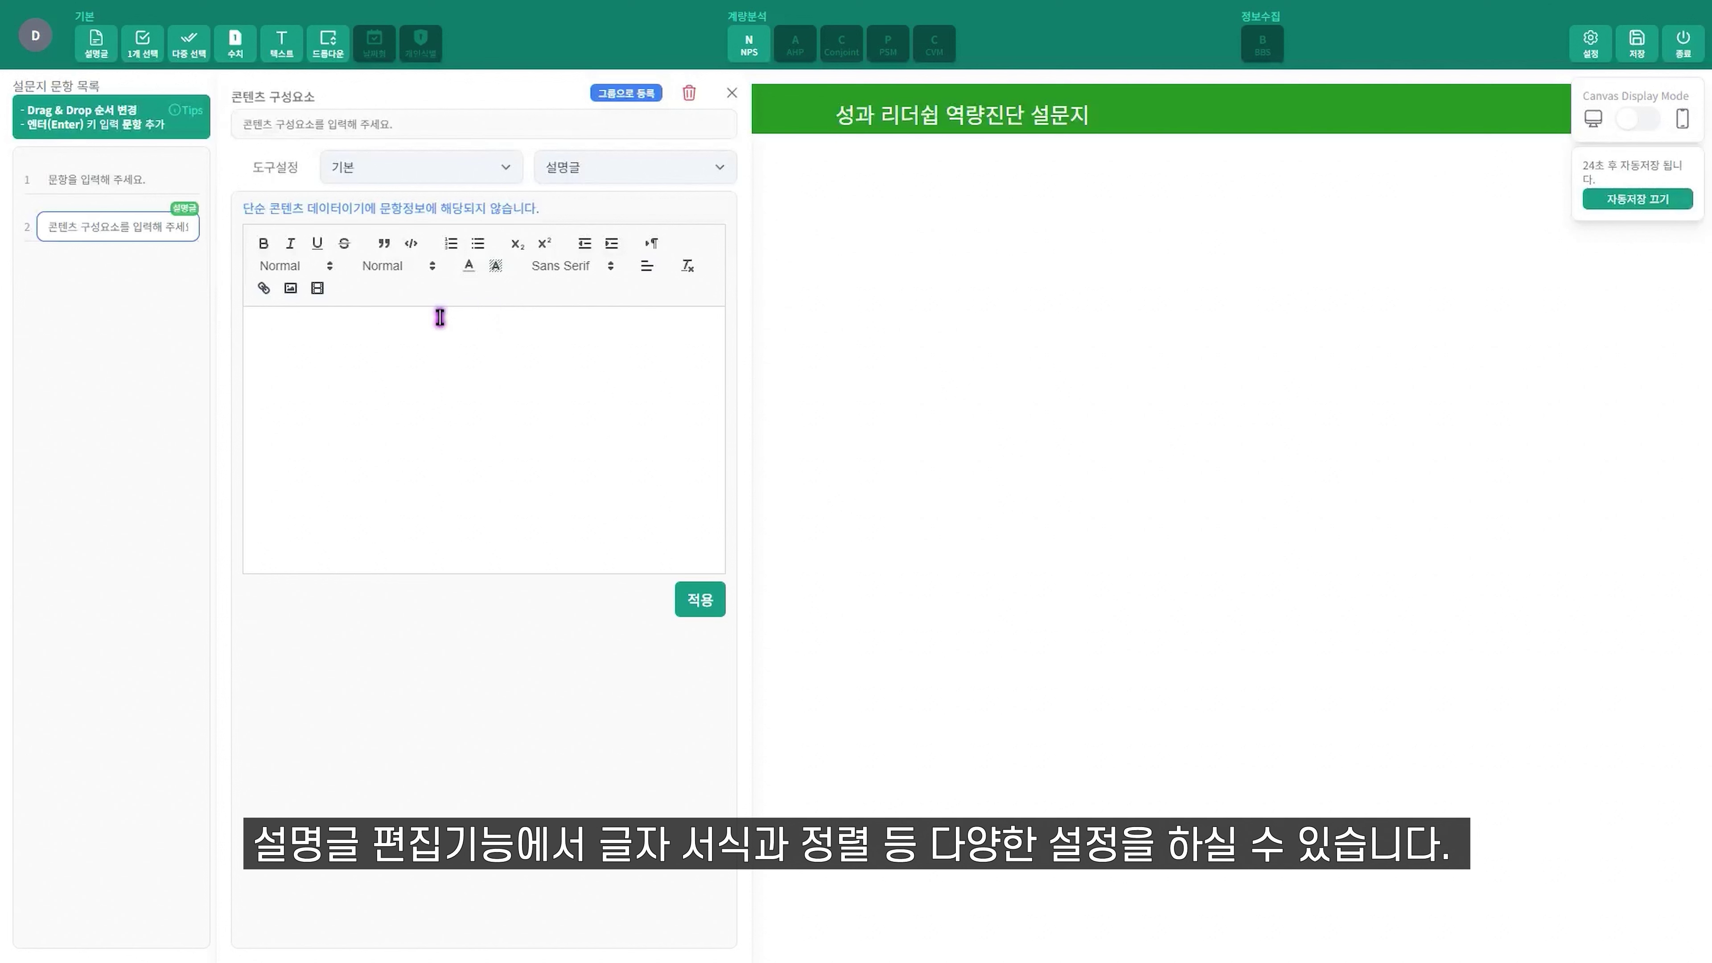
{"action": "left_click", "coordinate": [432, 378]}
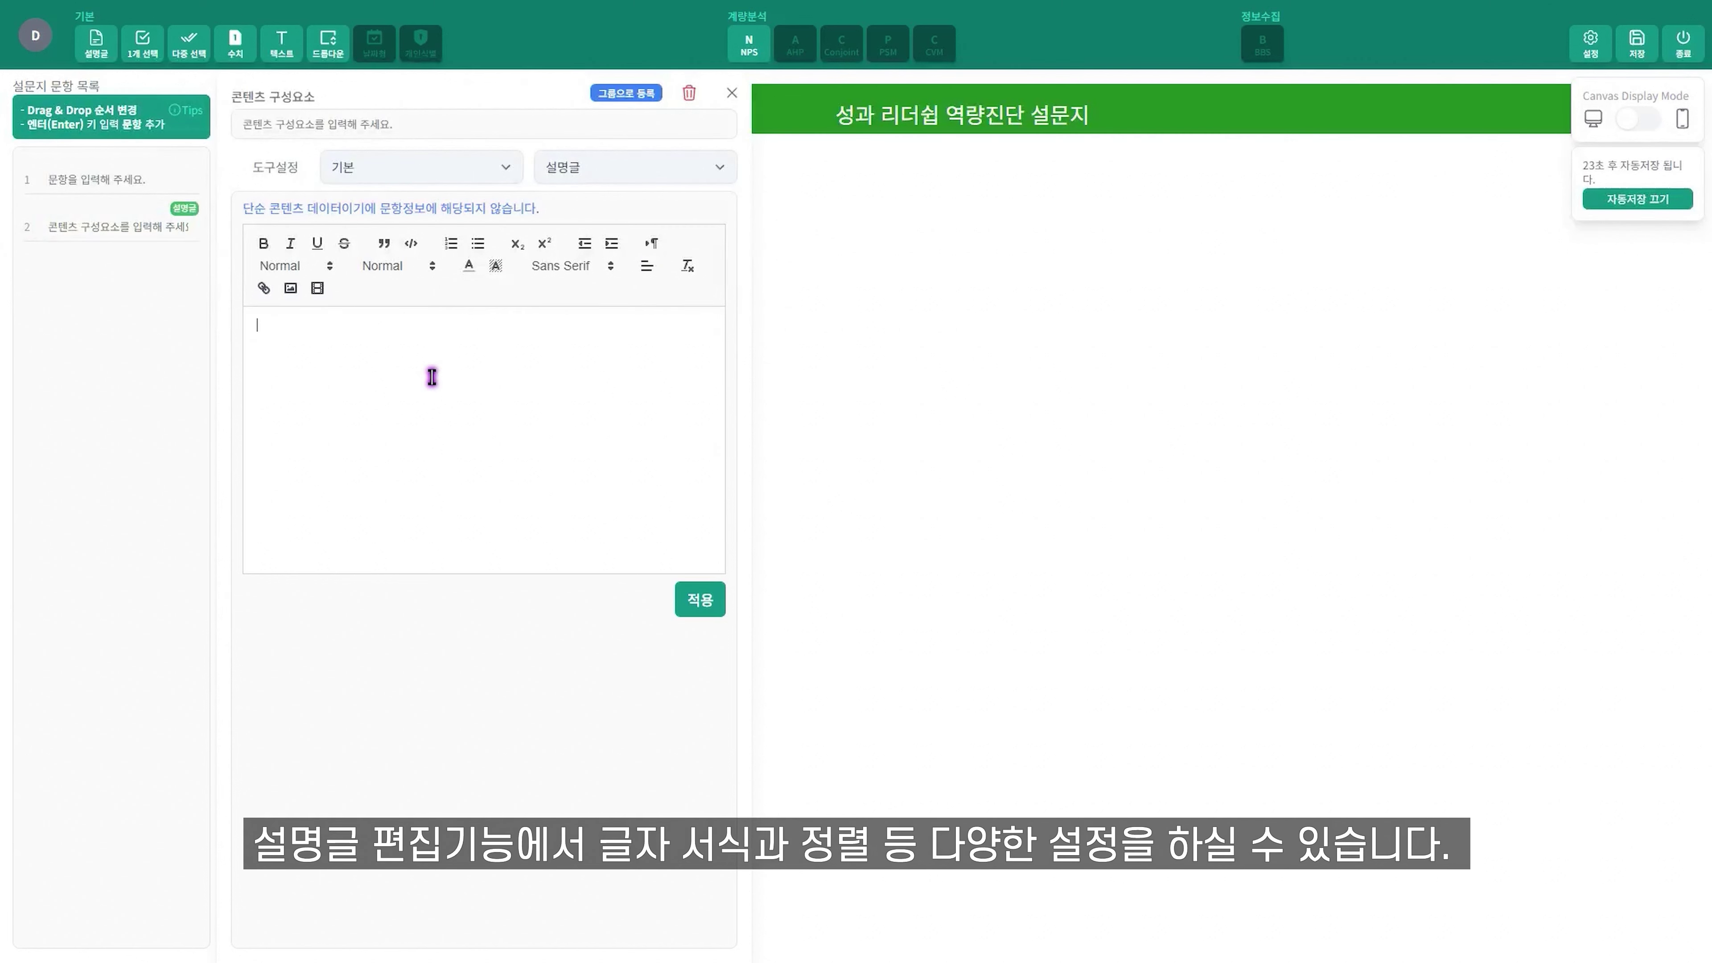
{"action": "type", "text": "이 설문지는 성과 리더십 역량을 진단하기 위해 구성되었습니다. 리더로서의 역할을 수행하며 조직의 전략과 팀 구성원들의 발전을 어떻게 촉진하고 있는지, 비전을 제시하고 성과를 이끌어내는 과정에서의 역량을 측정합니다. 본 설문을 통해 현상 분석, 구성원의 동기 부여, 비전 제시, 결과 달성 여부를 종합적으로 평가하고자 합니다."}
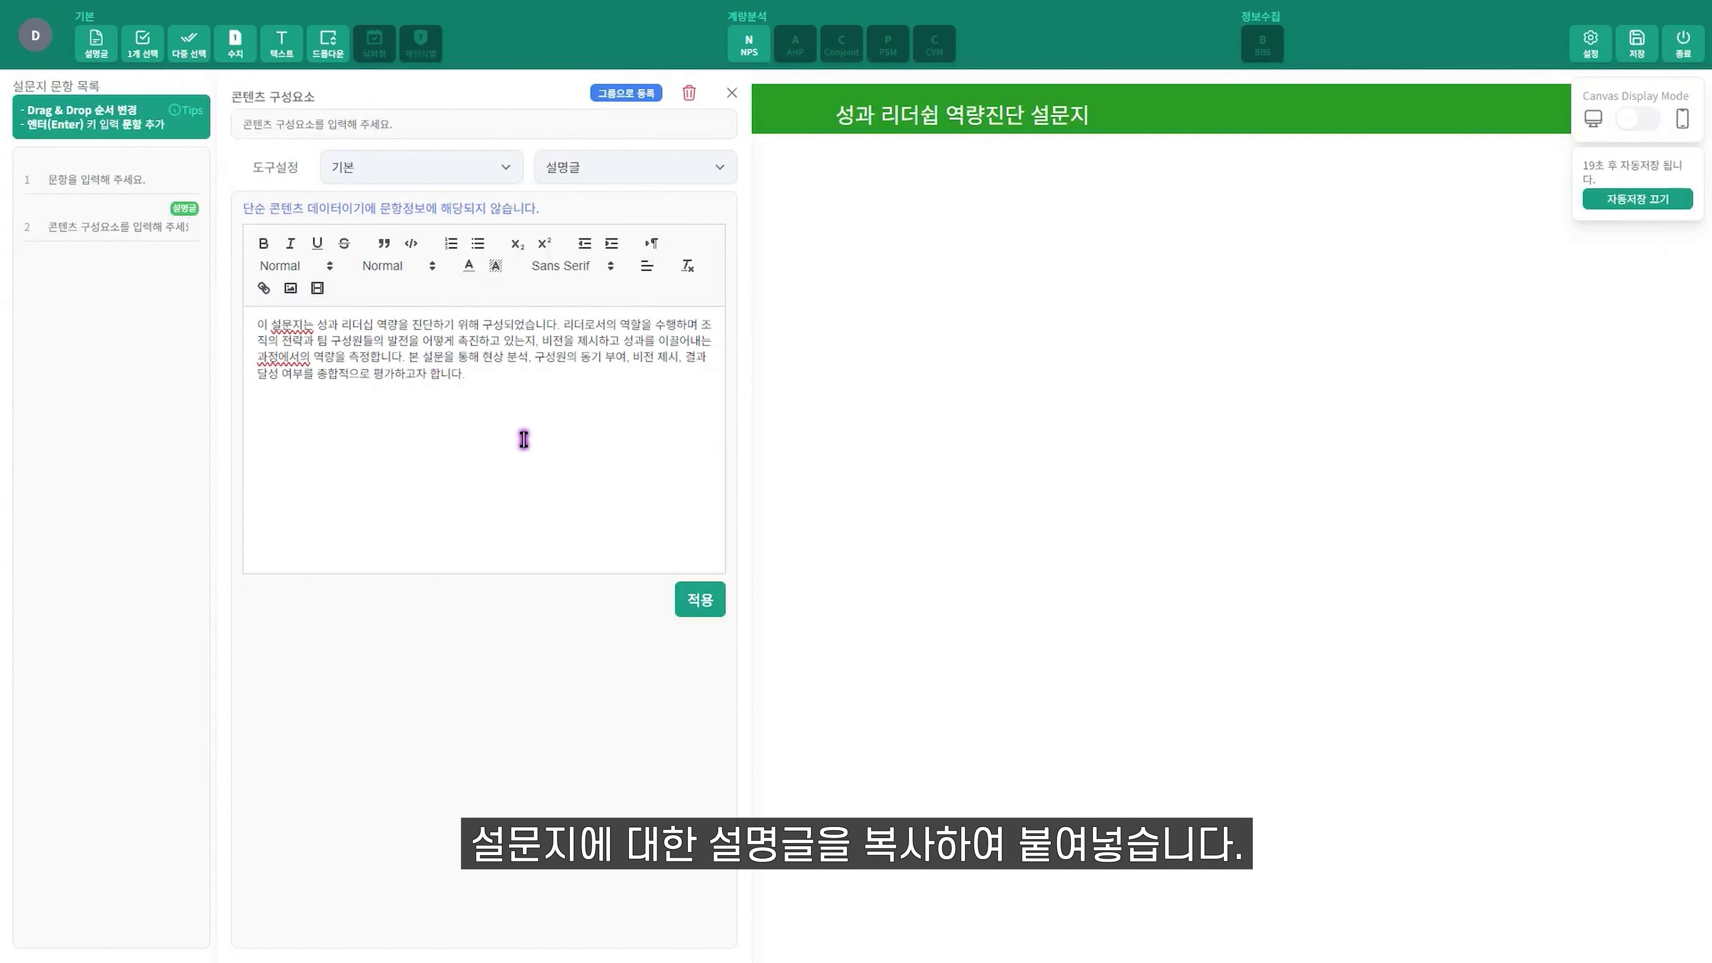
{"action": "left_click", "coordinate": [701, 600]}
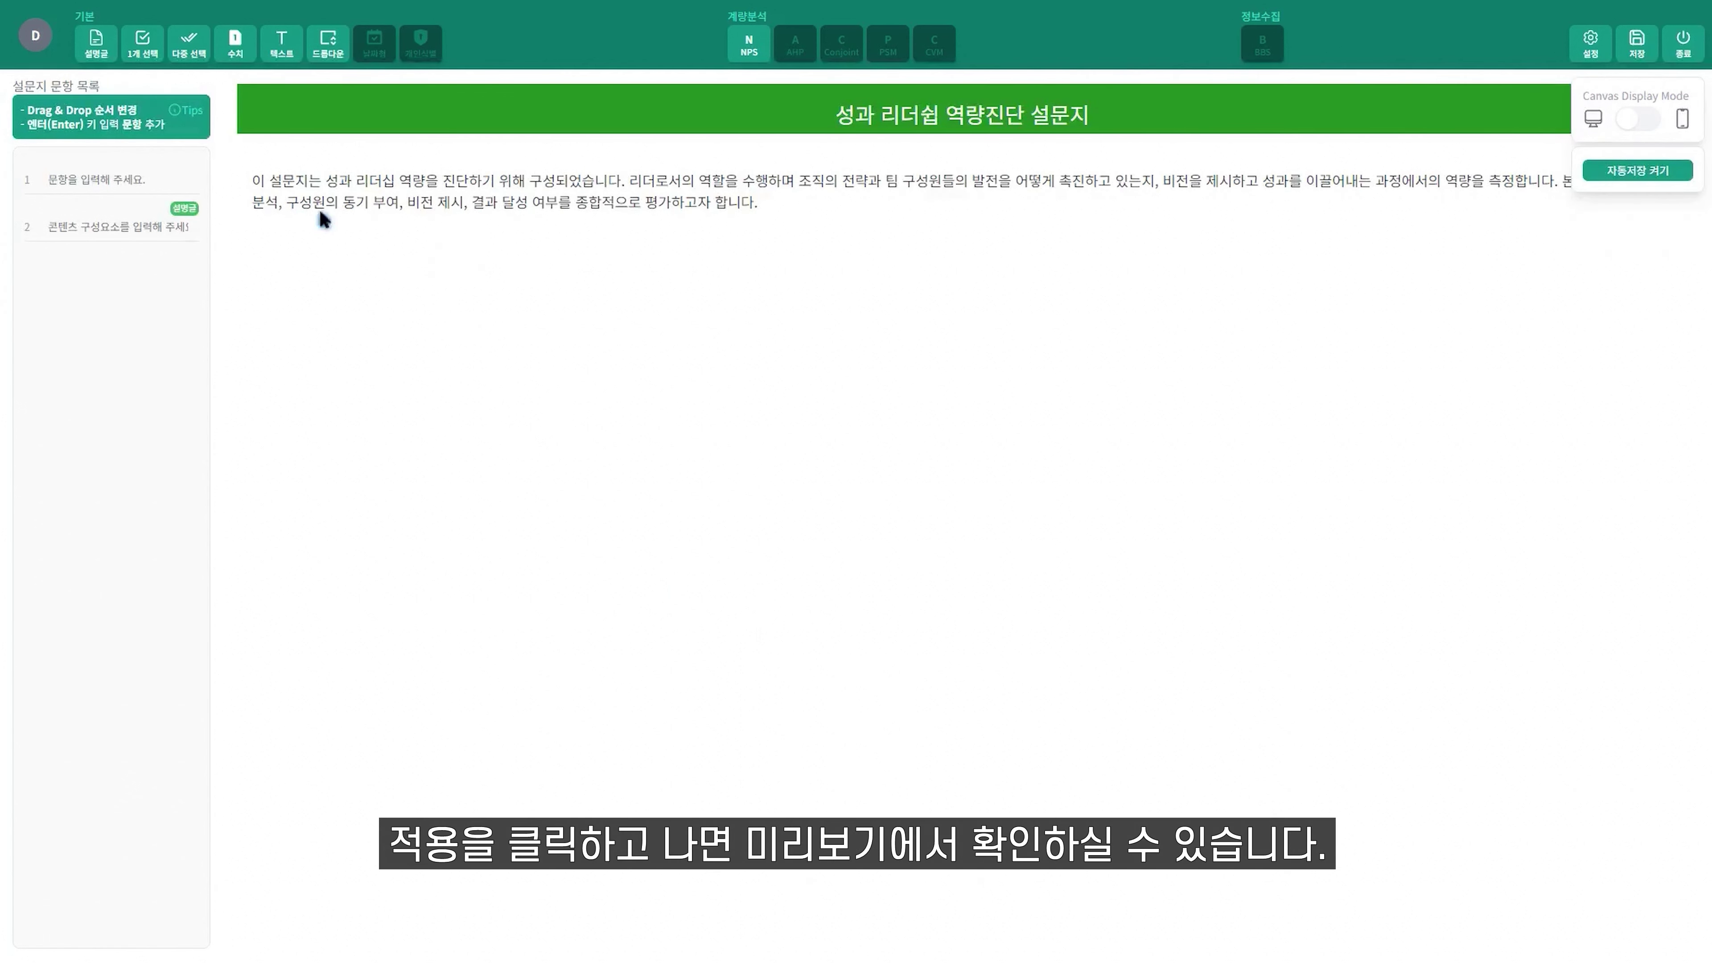
Step: Add a second 설명글 block containing the text "♣ 다음은 현상분석 관련 질문입니다."
{"action": "left_click", "coordinate": [102, 54]}
{"action": "left_click", "coordinate": [461, 360]}
{"action": "type", "text": "♣ 다음은 현상분석 관련 질문입니다."}
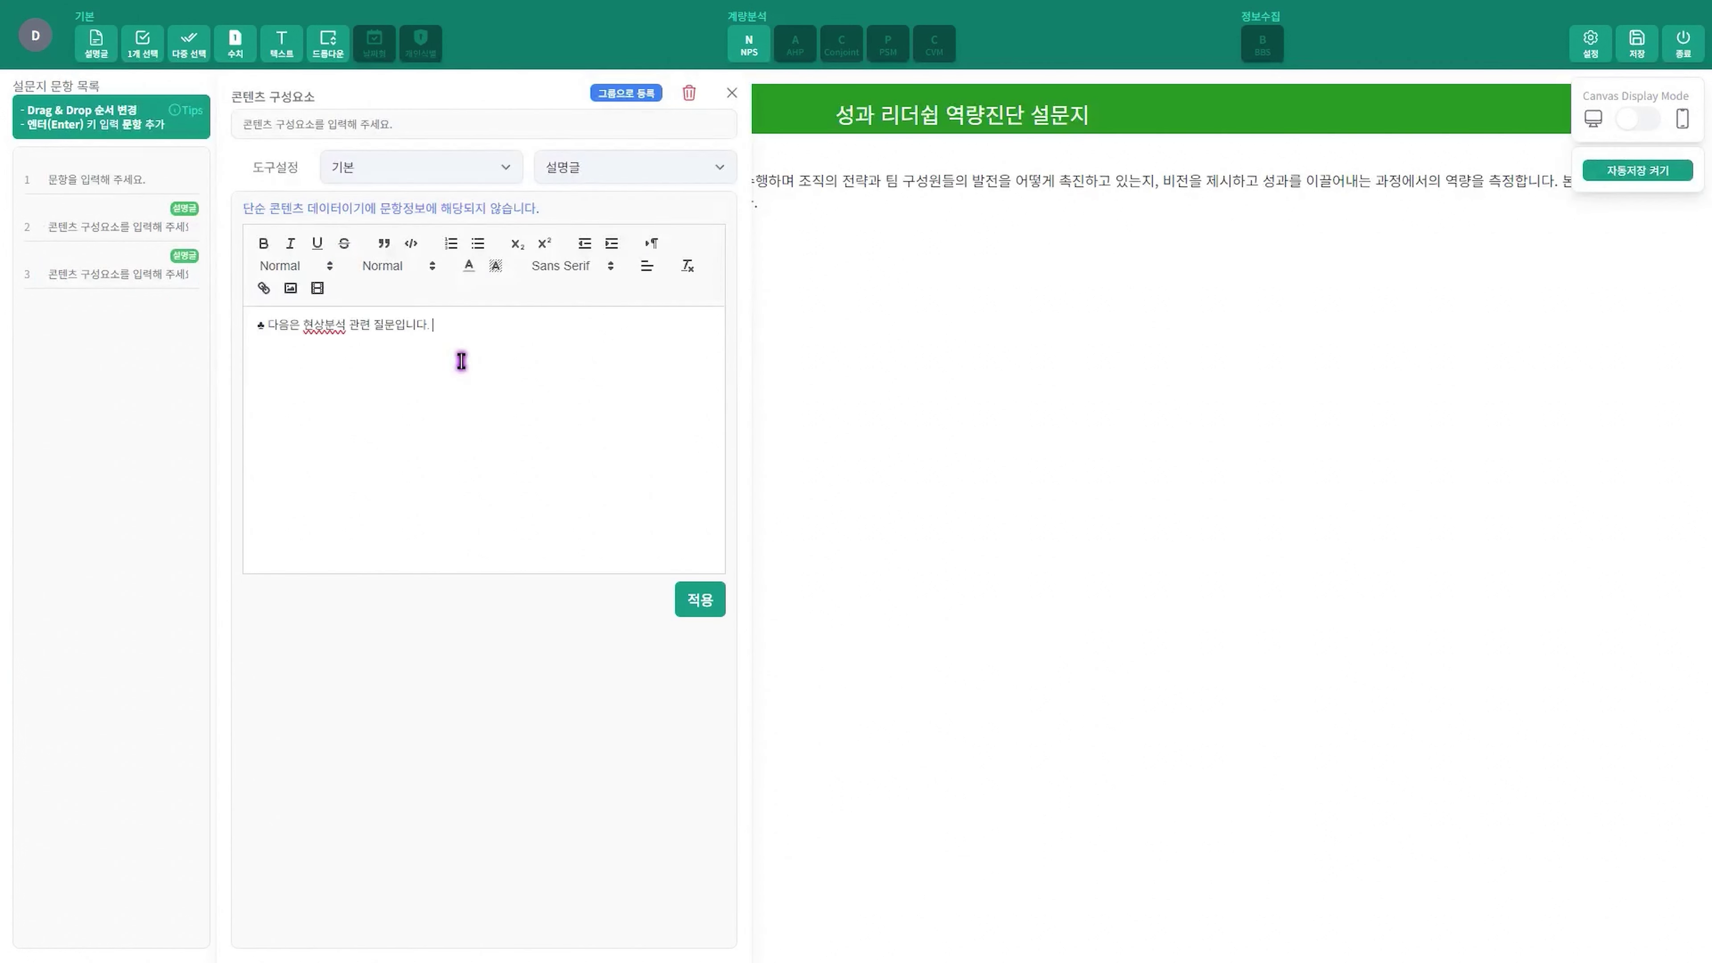
Step: Format the whole "♣ 다음은 현상분석 관련 질문입니다." line as bold red text and apply it
{"action": "left_click_drag", "start_coordinate": [461, 360], "coordinate": [229, 306]}
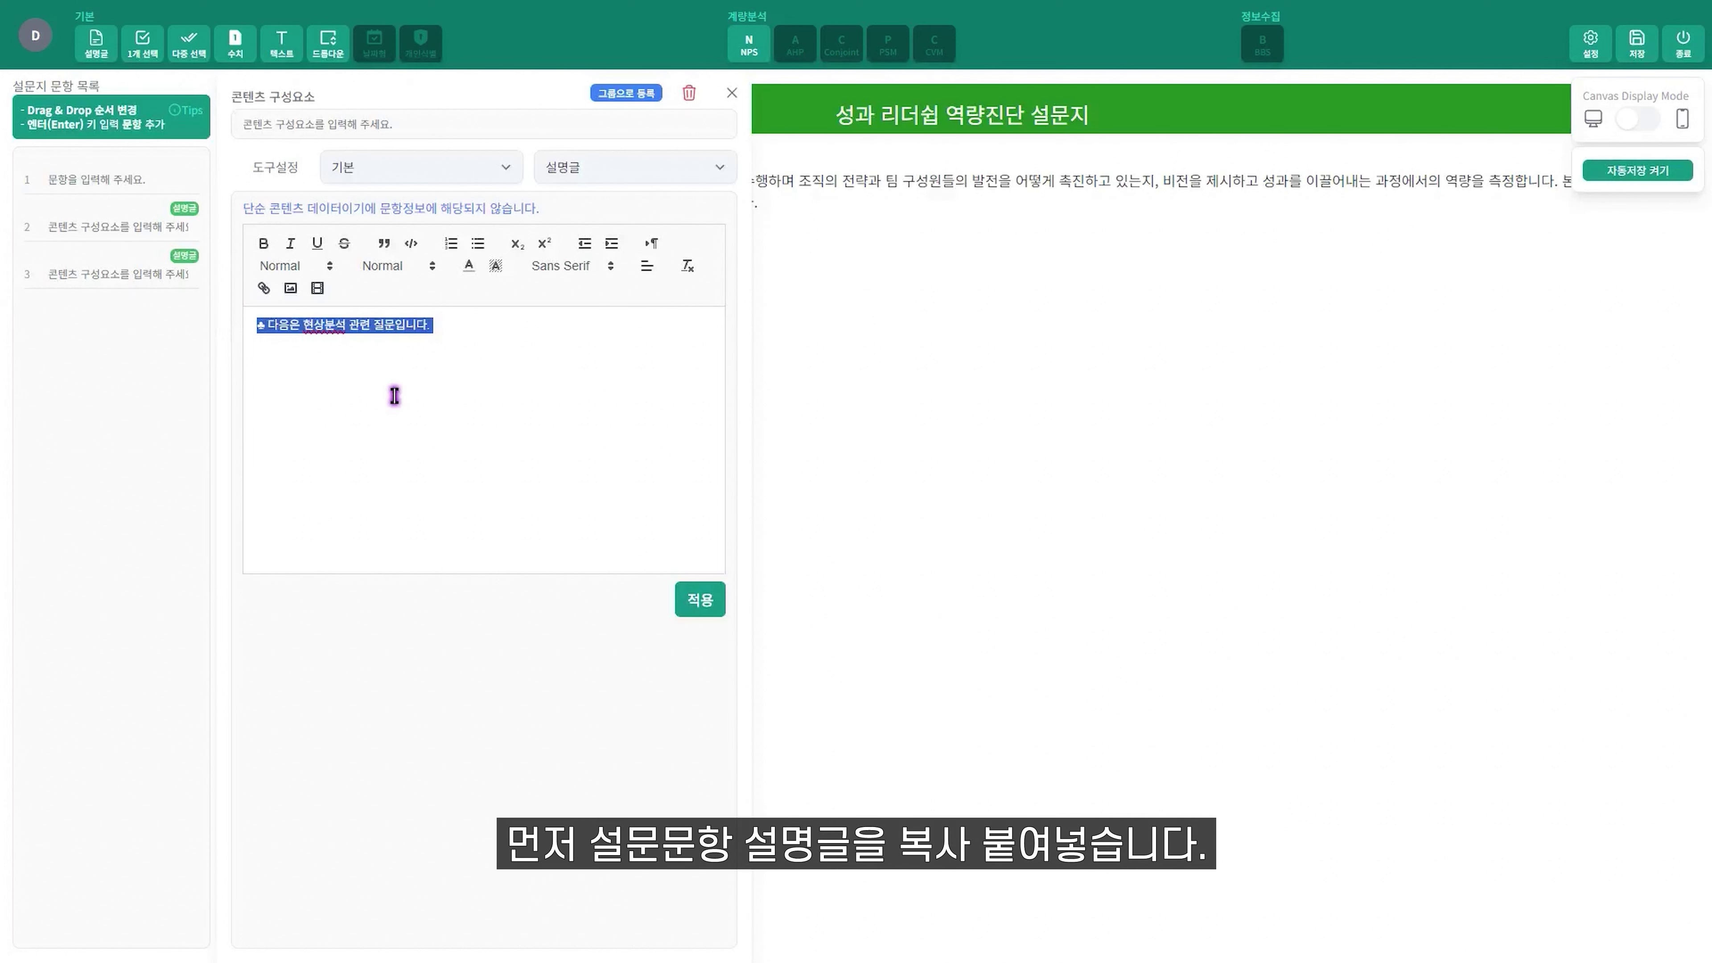
{"action": "left_click", "coordinate": [265, 245]}
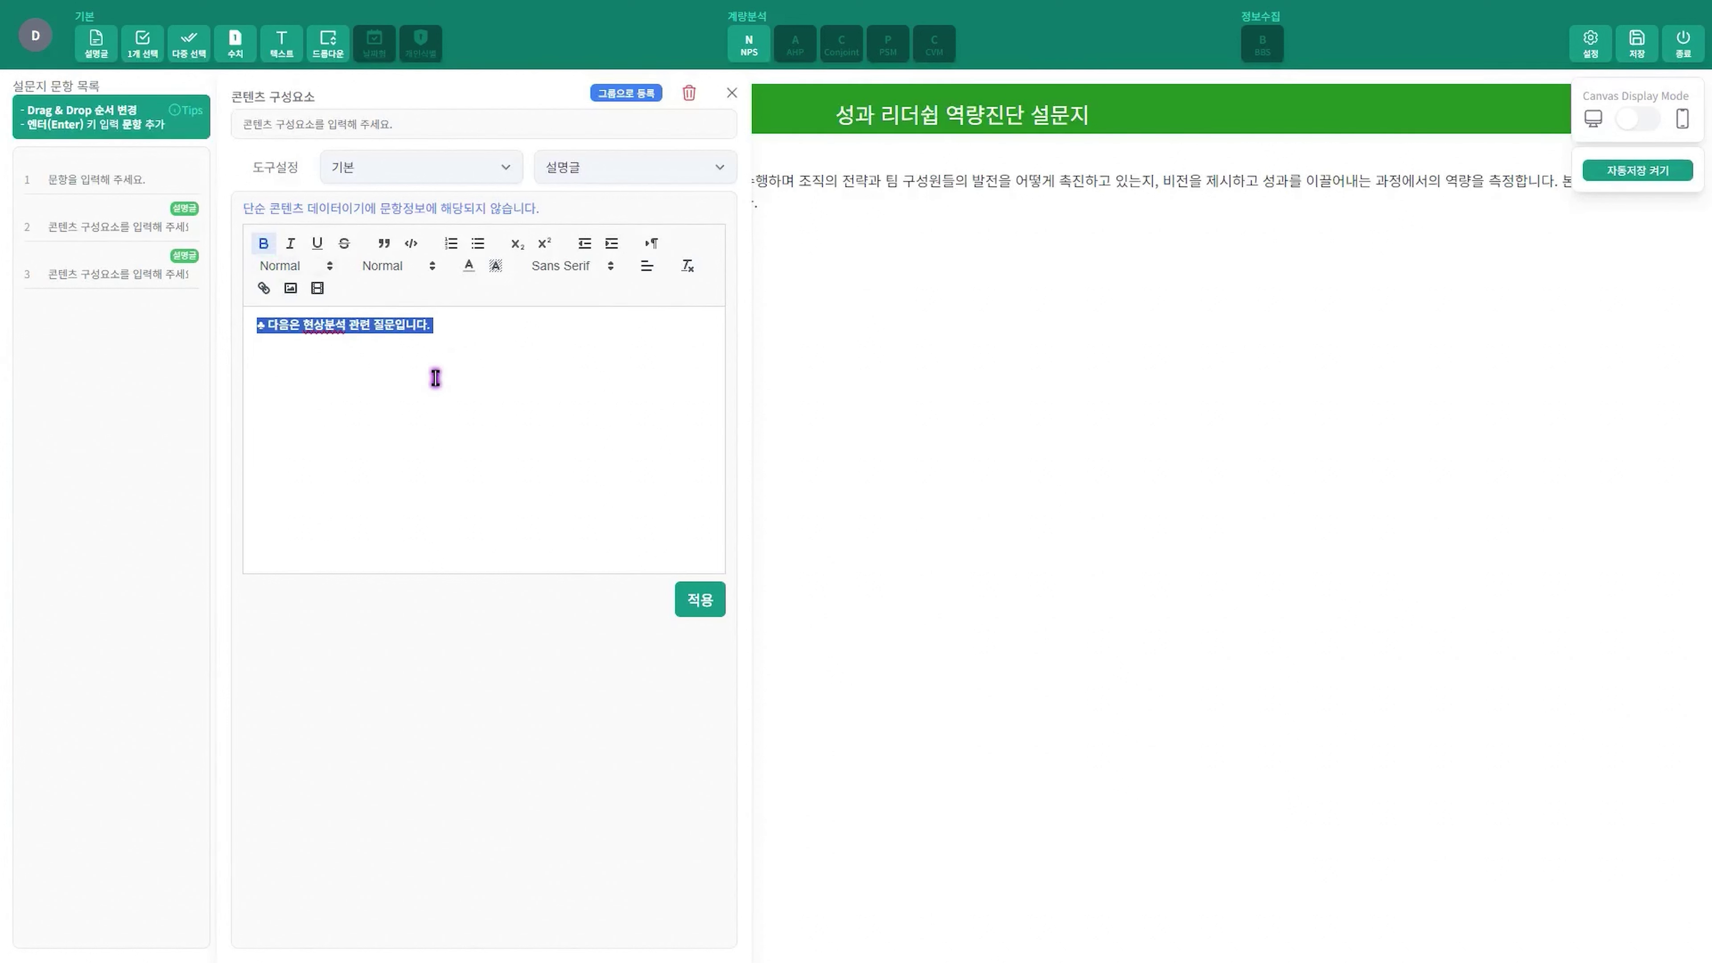
{"action": "left_click", "coordinate": [470, 270]}
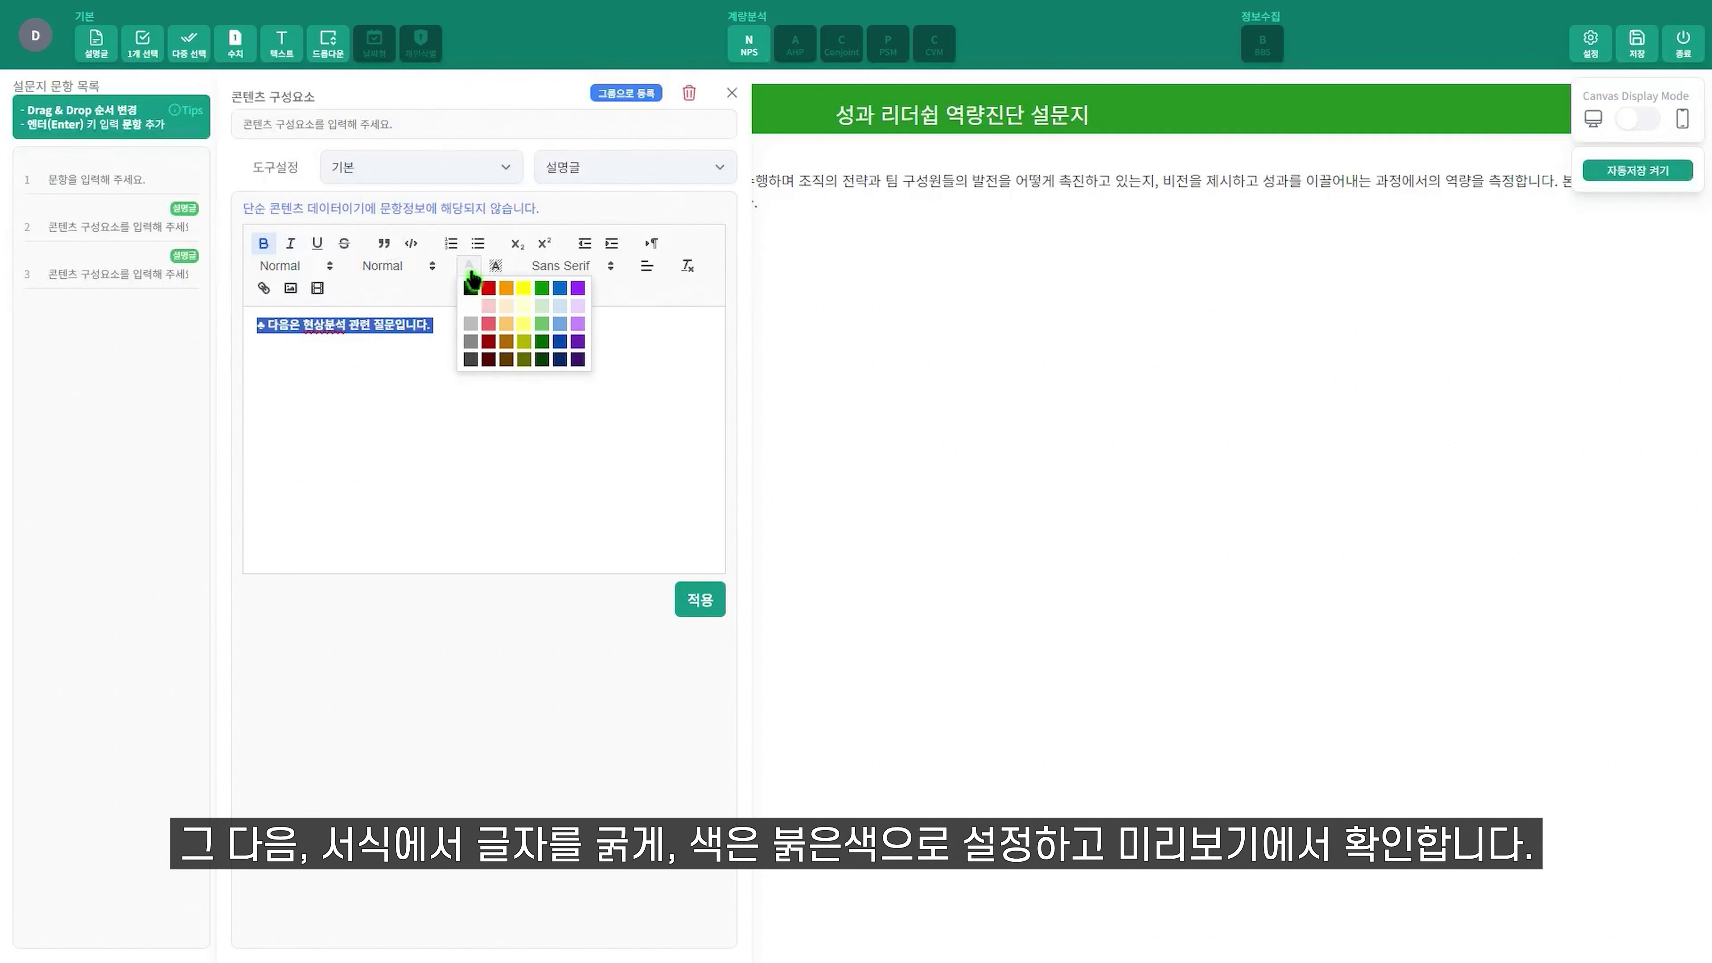
{"action": "left_click", "coordinate": [489, 288]}
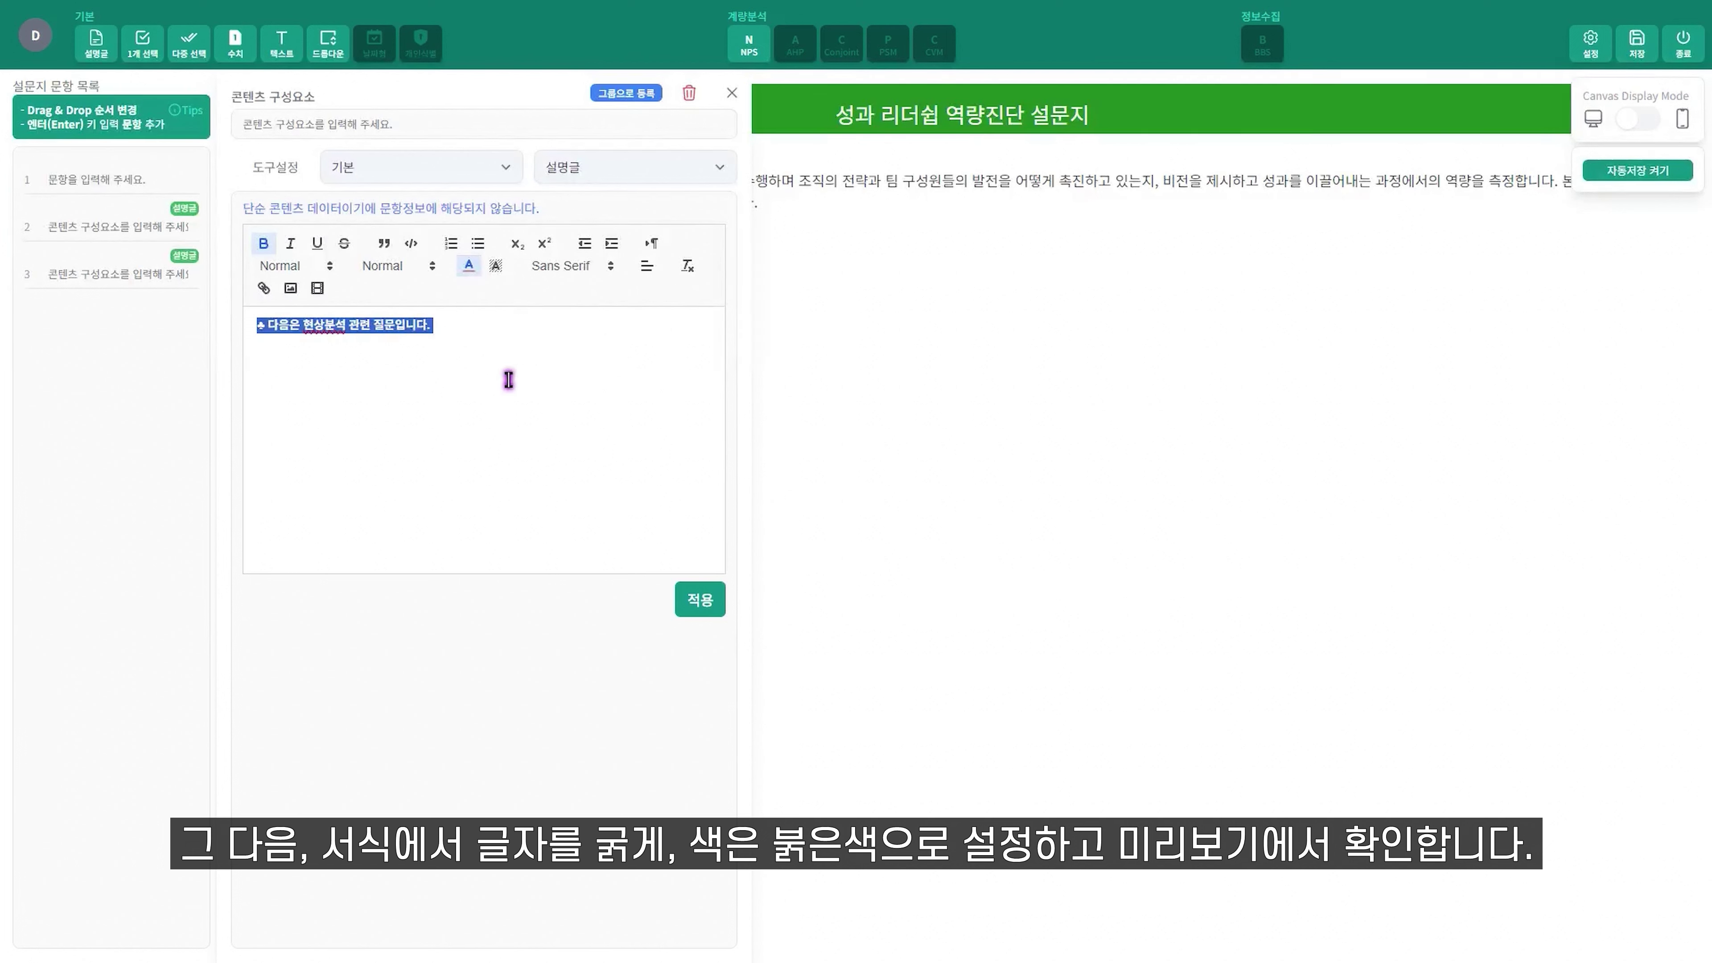
{"action": "left_click", "coordinate": [701, 533]}
{"action": "left_click", "coordinate": [700, 599]}
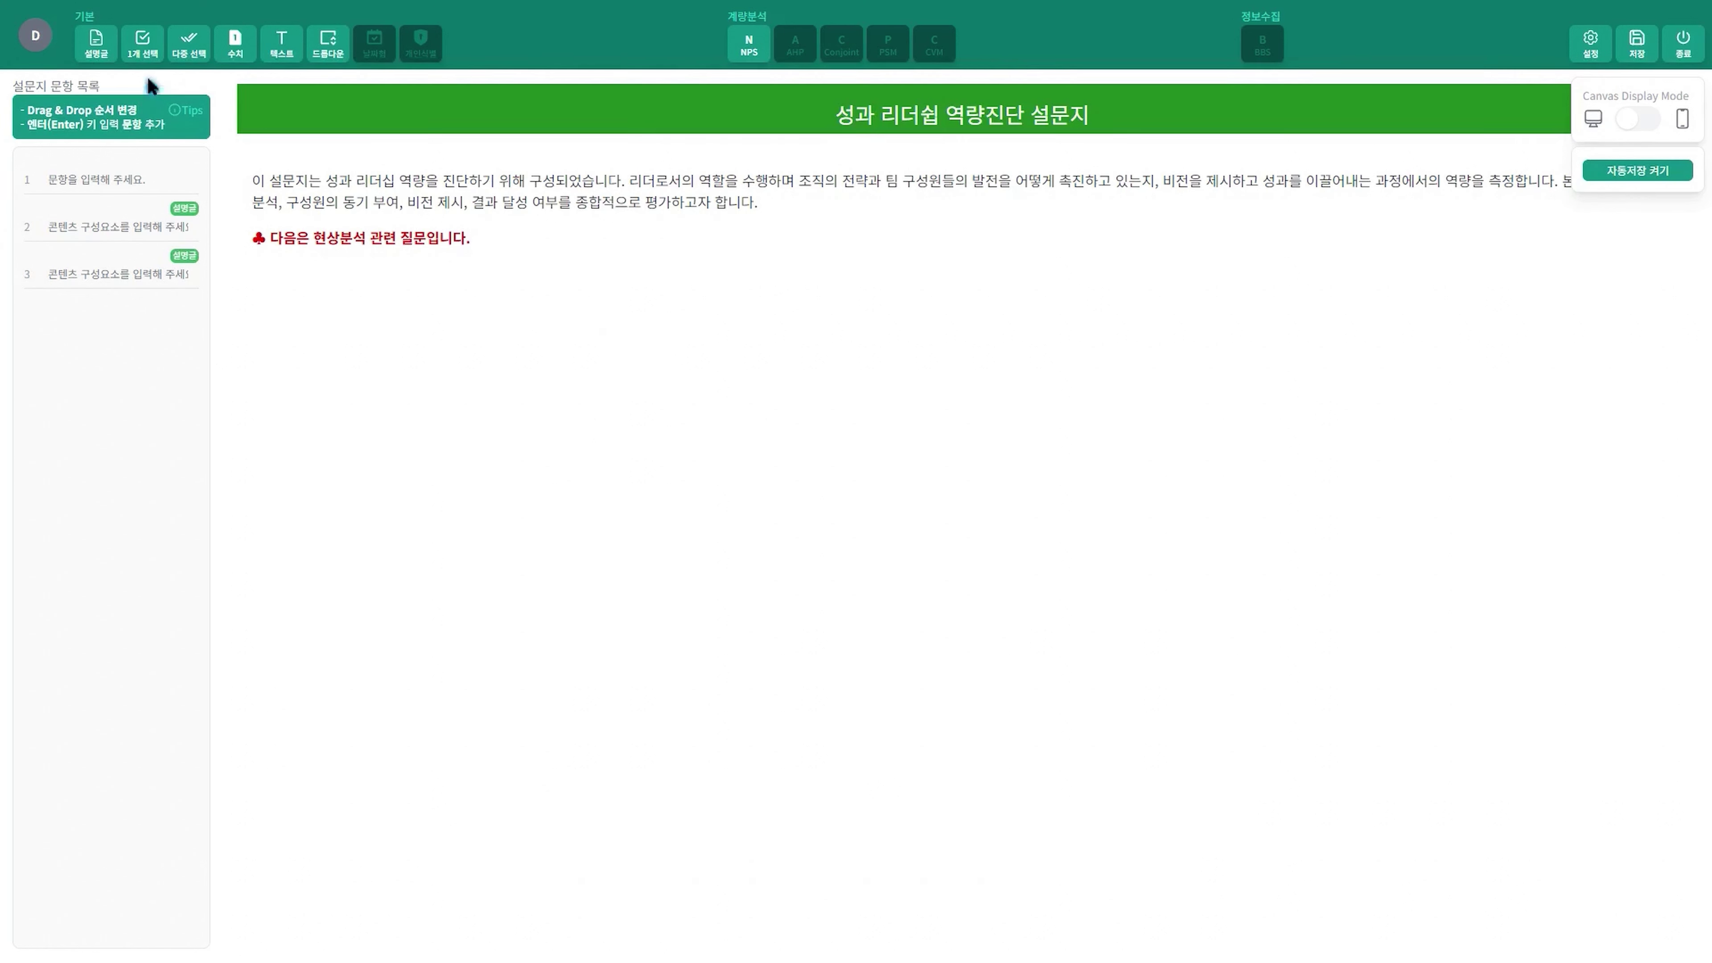
Step: Add a single-choice (1개 선택) question reading "1 .나는 나의 일이 조직 전체 전략 달성에 어떻게 기여 하는지 안다."
{"action": "left_click", "coordinate": [142, 43]}
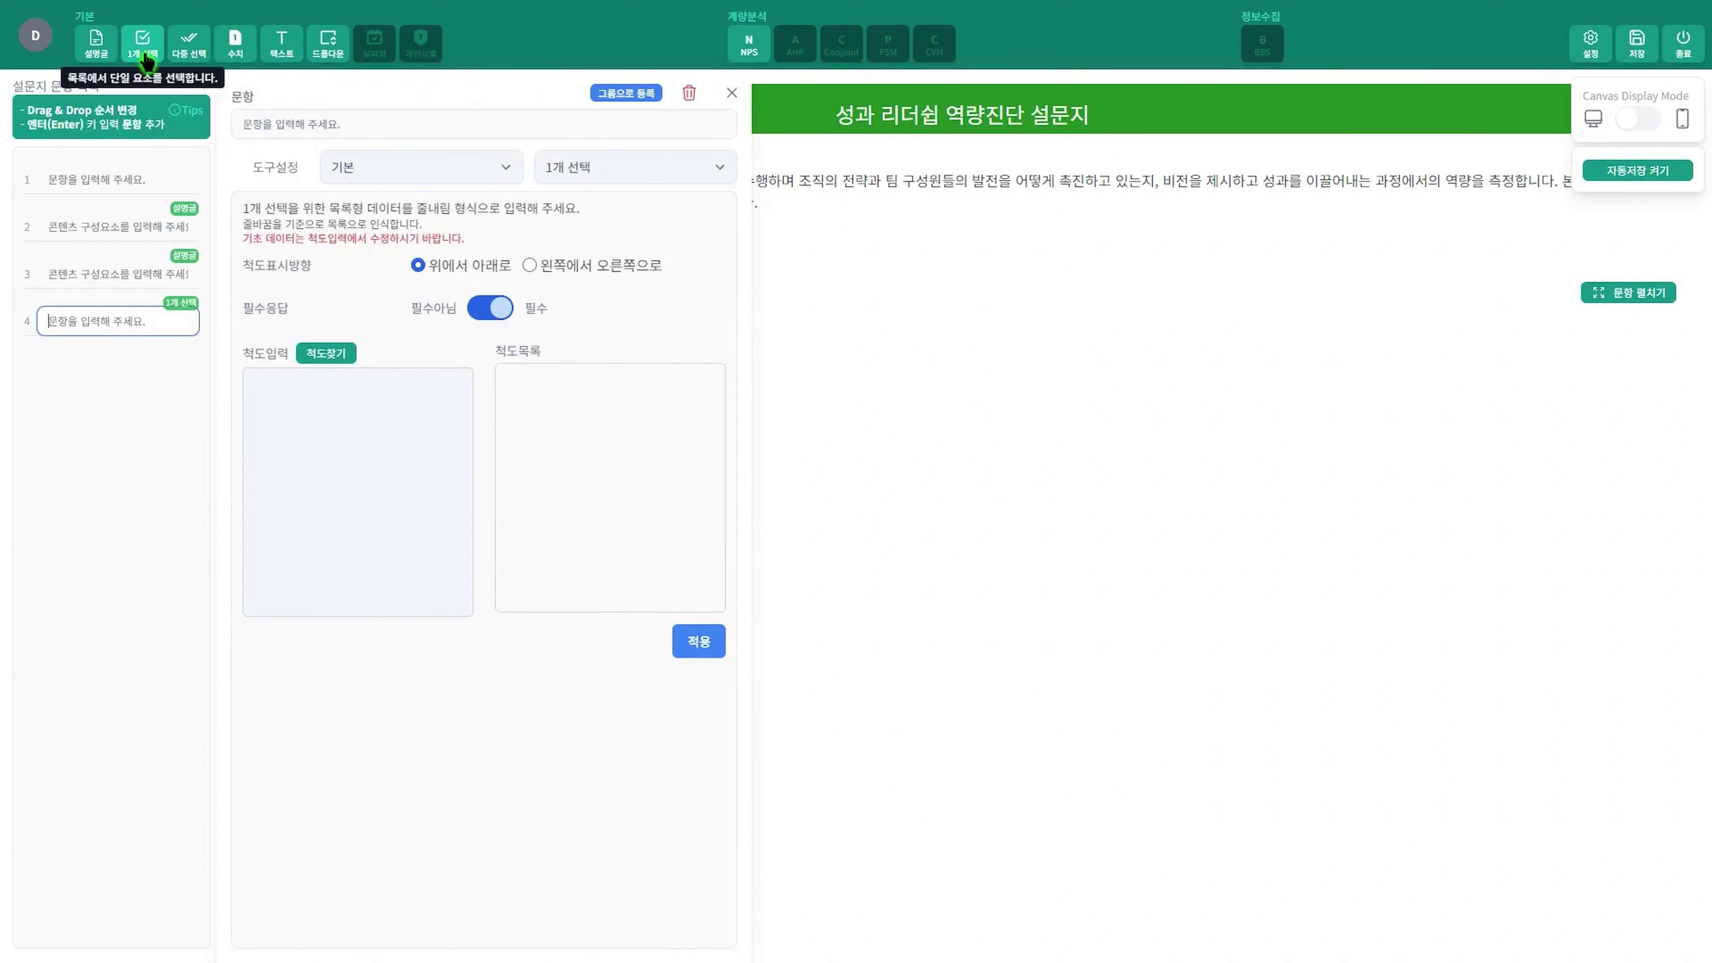
{"action": "left_click", "coordinate": [345, 124]}
{"action": "type", "text": "1 .나는 나의 일이 조직 전체 전략 달성에 어떻게 기여 하는지 안다."}
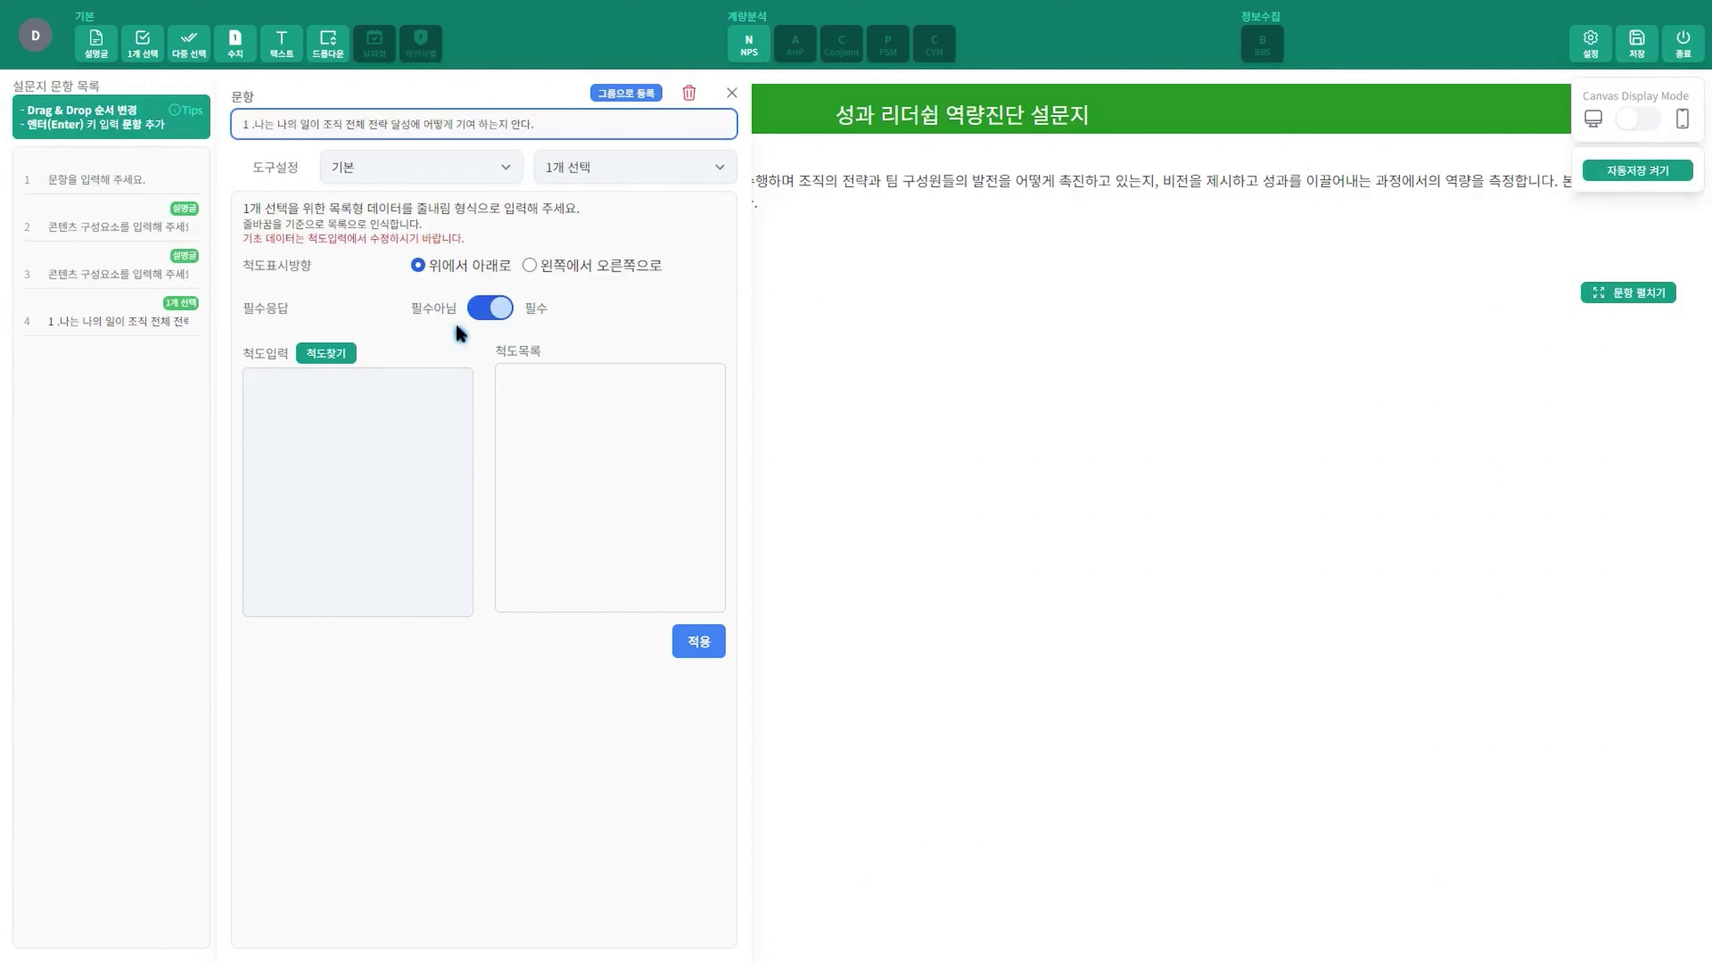
Step: Give the question the preset 5-point Likert scale running from 매우 그렇다 to 매우 그렇지 않다 and apply it
{"action": "left_click", "coordinate": [331, 353]}
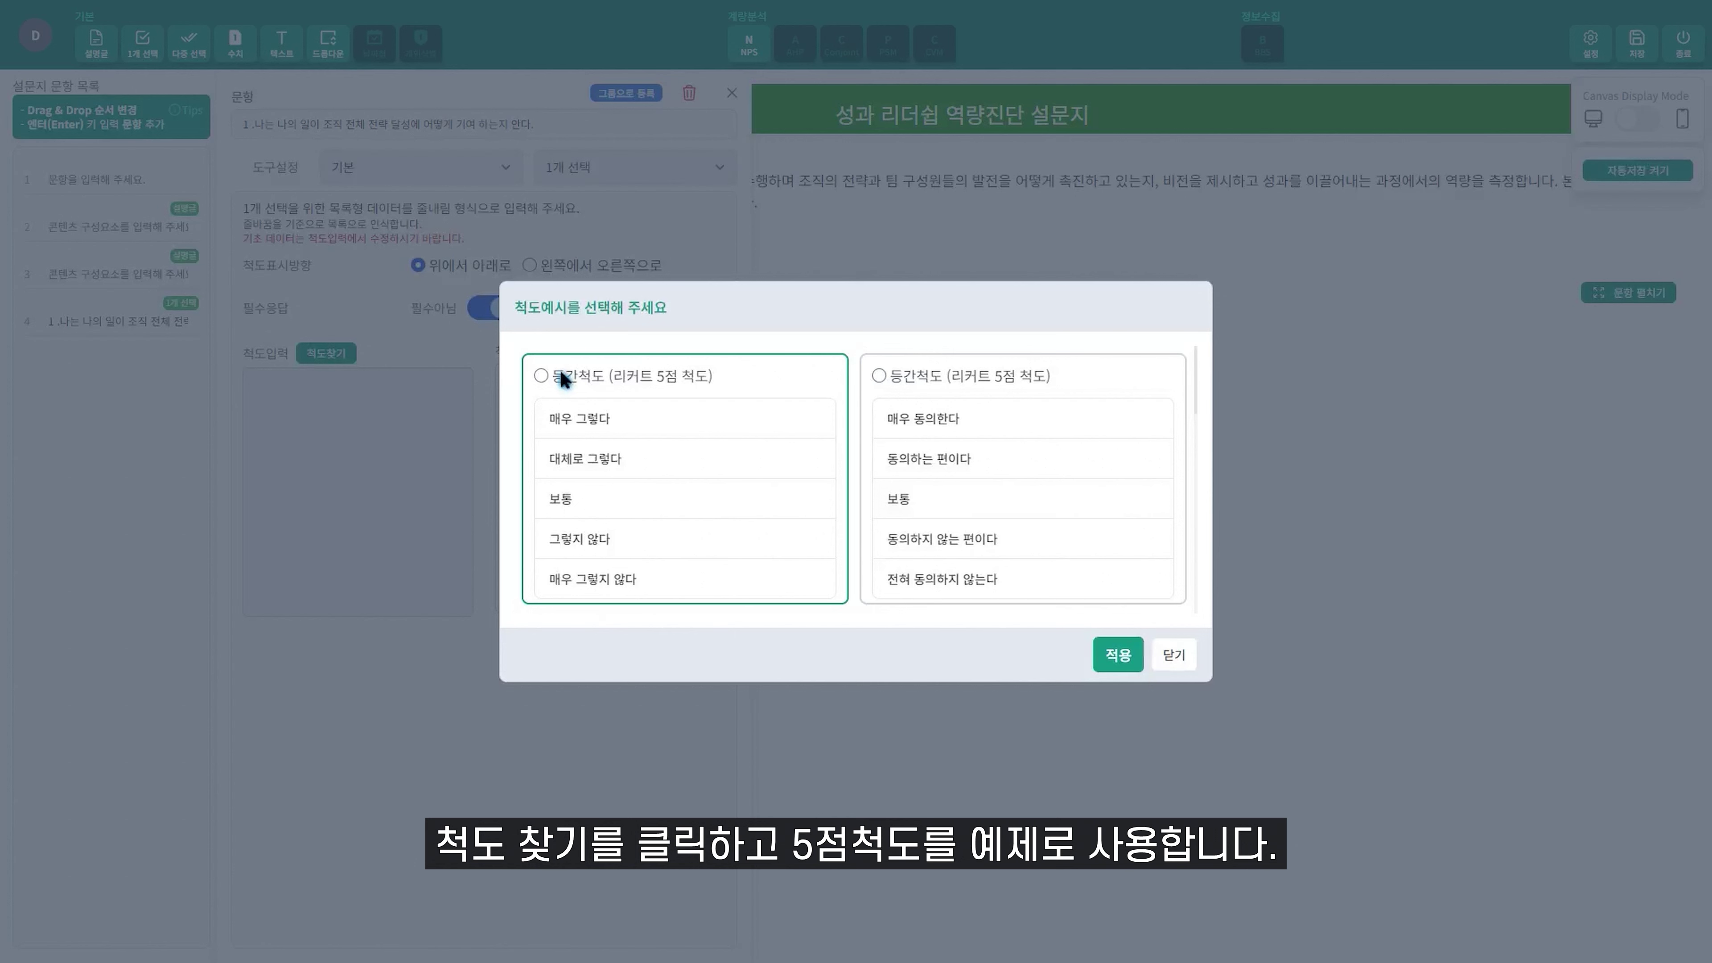
{"action": "left_click", "coordinate": [1105, 661]}
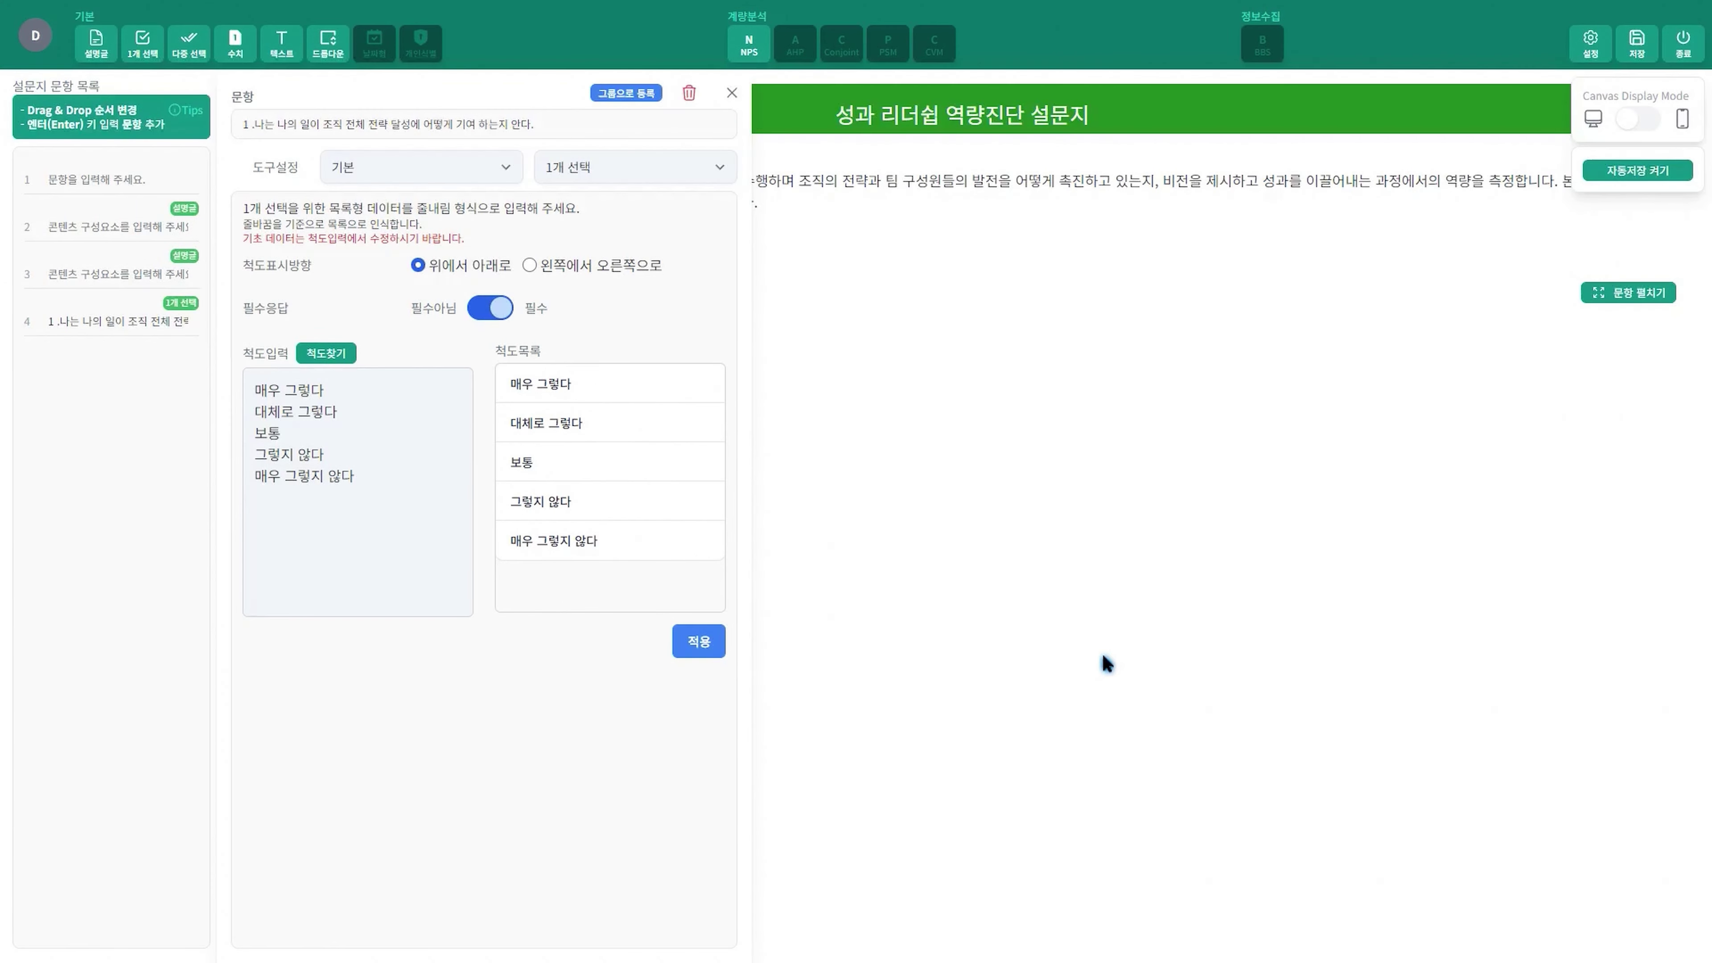
{"action": "left_click", "coordinate": [697, 642]}
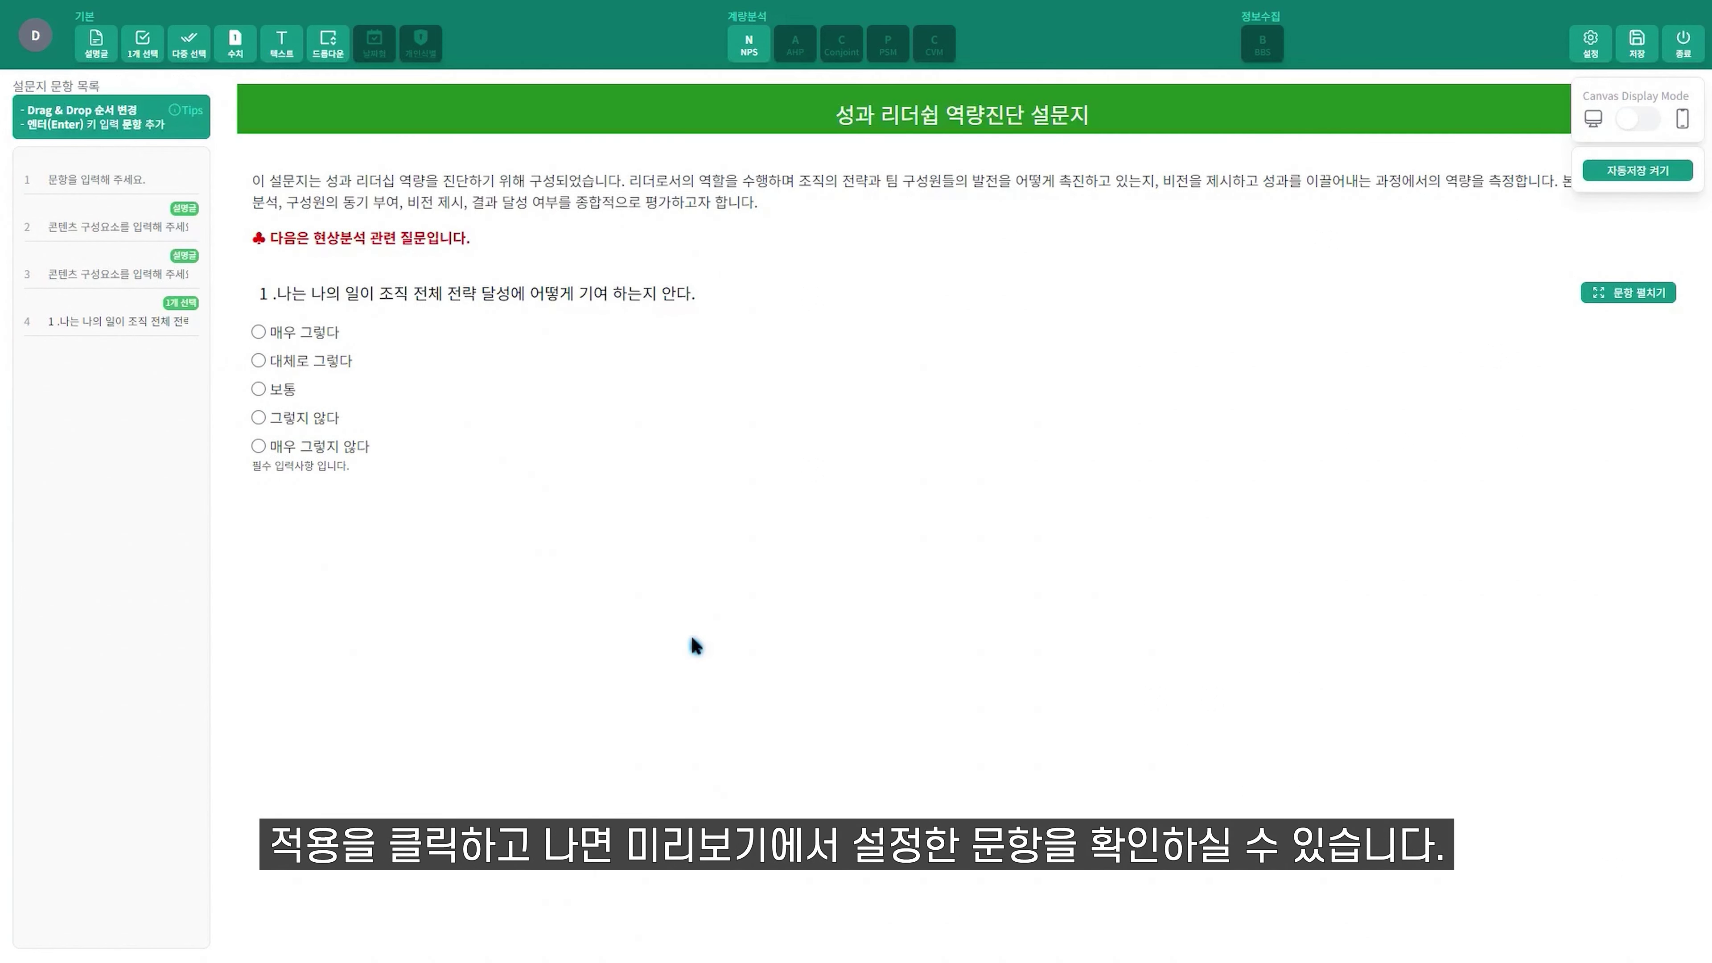
Step: Set question 1's scale display direction to 왼쪽에서 오른쪽으로 and apply the change
{"action": "left_click", "coordinate": [123, 327]}
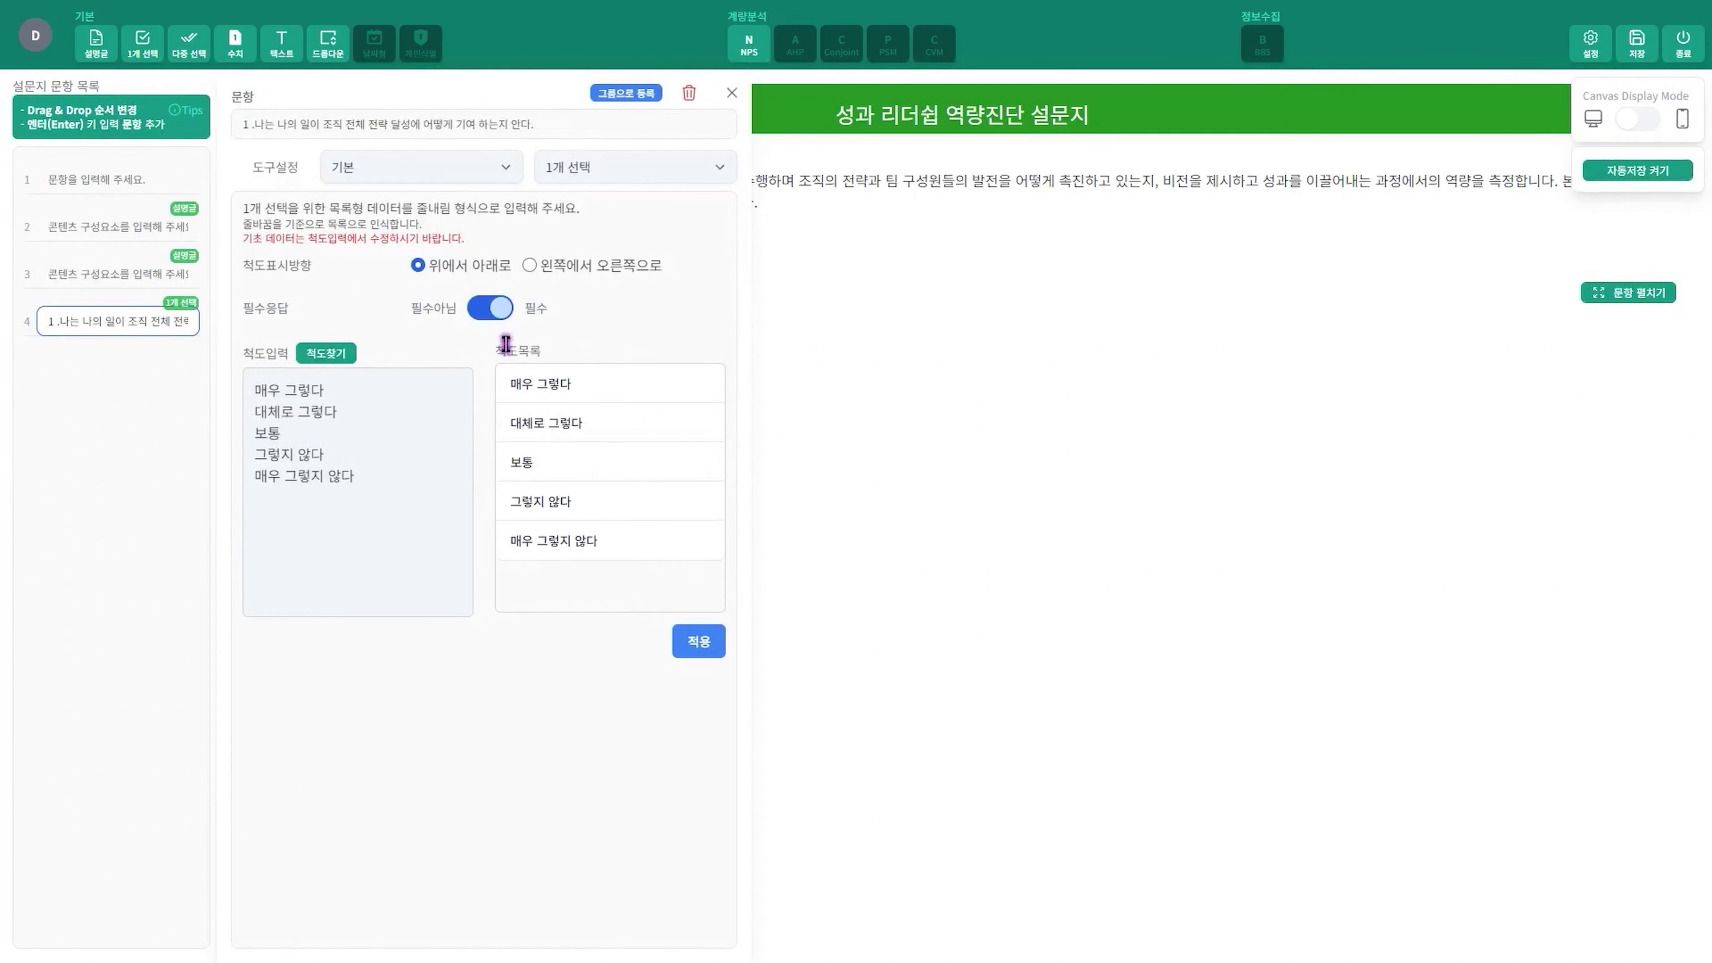
{"action": "left_click", "coordinate": [531, 266]}
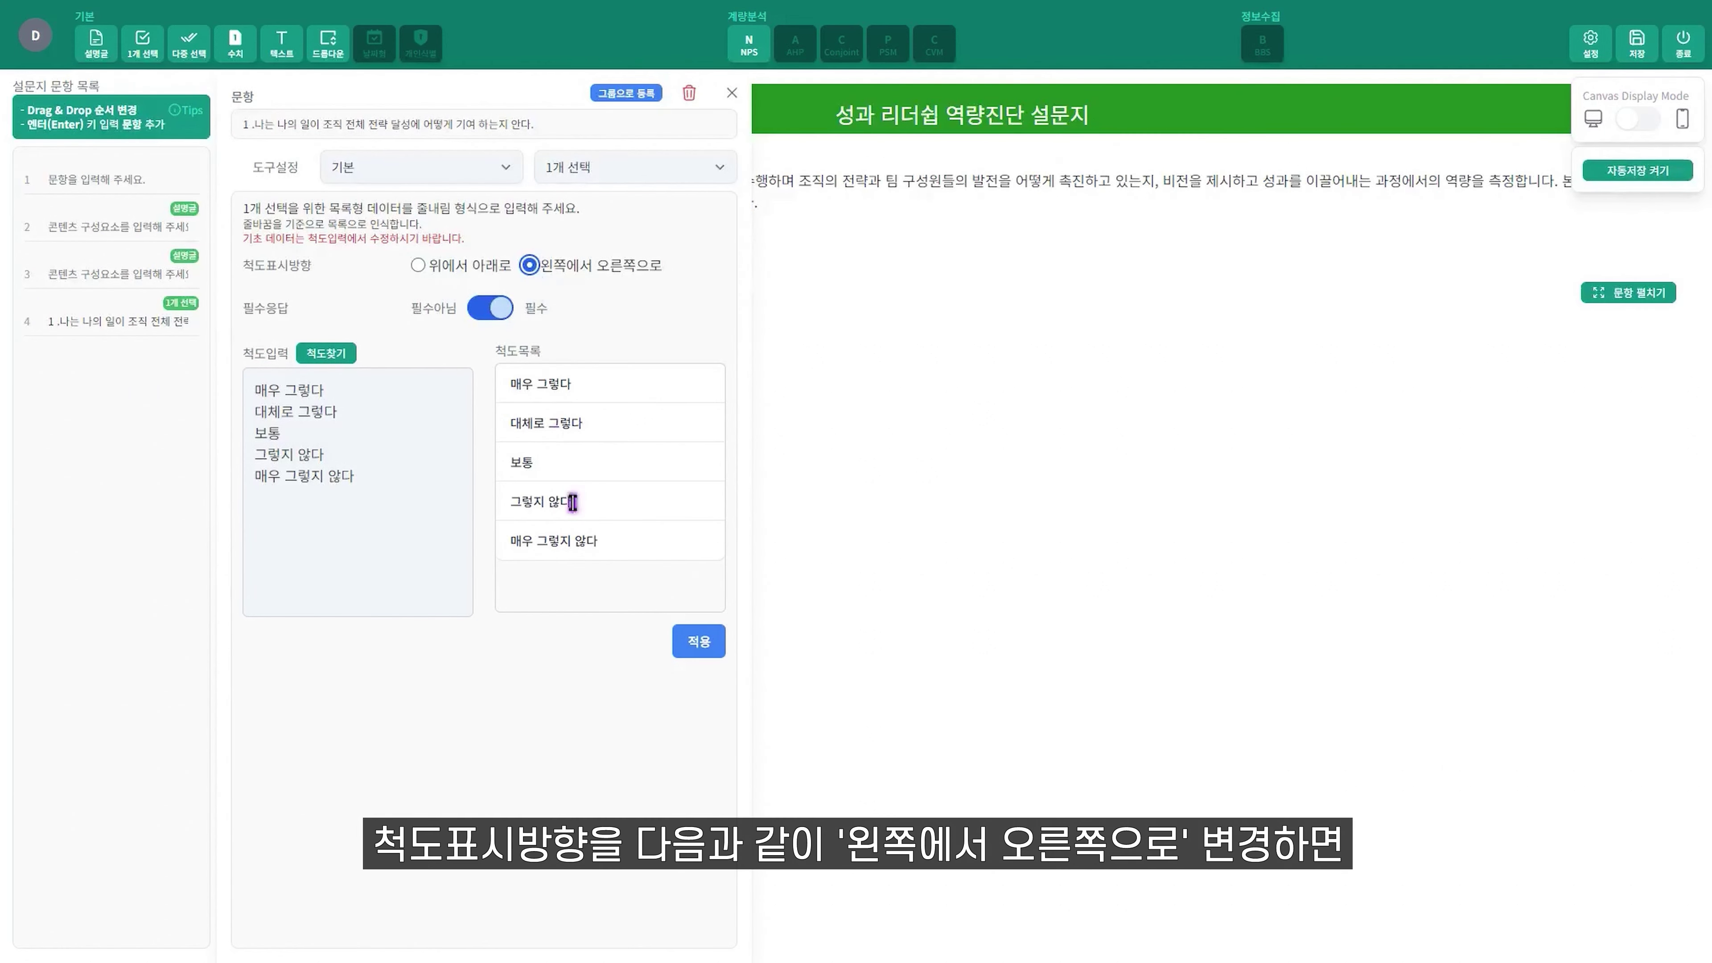
{"action": "left_click", "coordinate": [699, 641]}
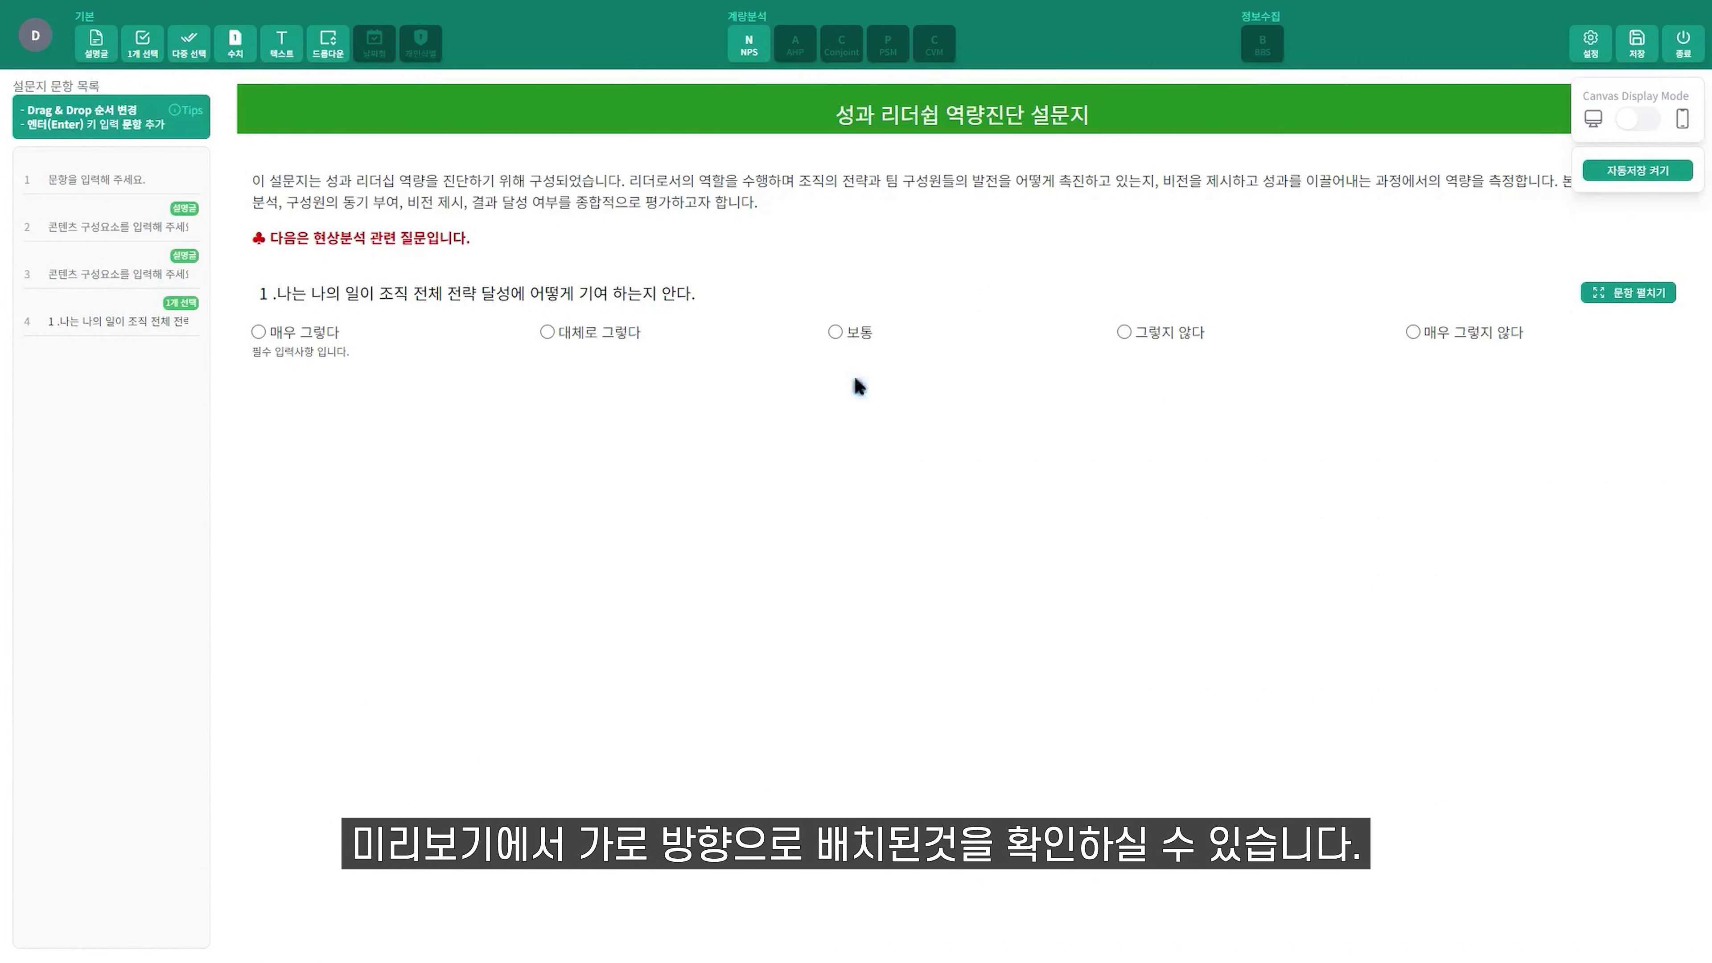
Step: Set question 1's scale display direction to 위에서 아래로, make its response 필수아님, and apply the changes
{"action": "left_click", "coordinate": [111, 317]}
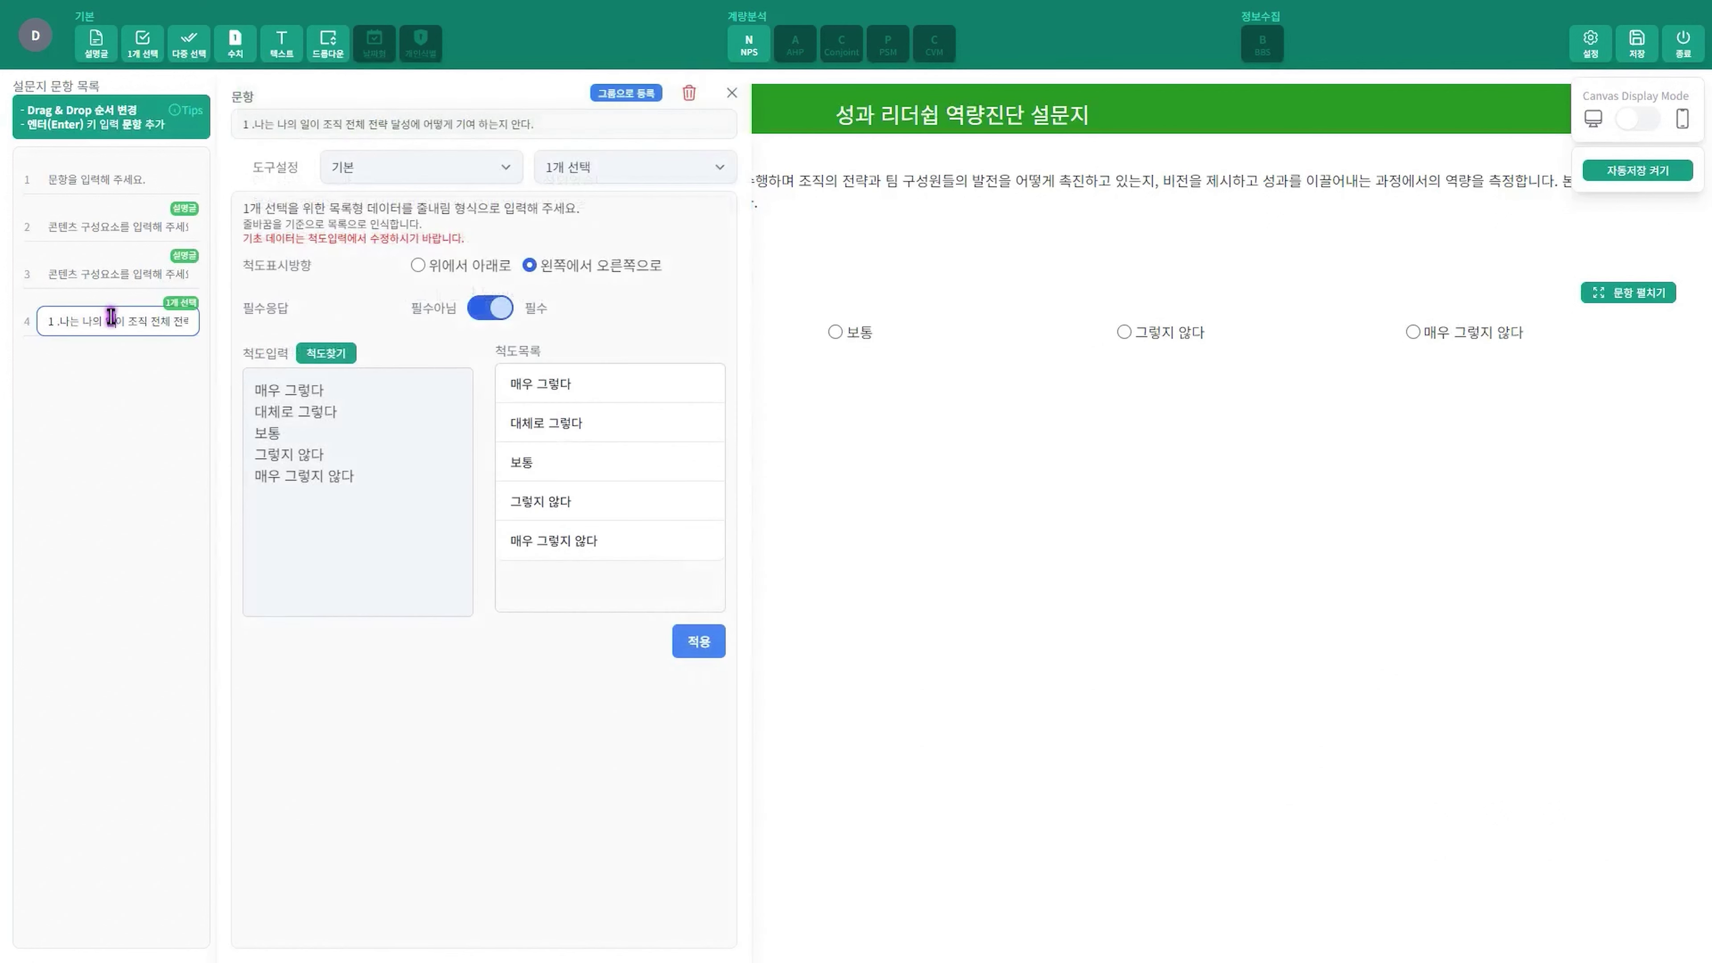
{"action": "left_click", "coordinate": [435, 263]}
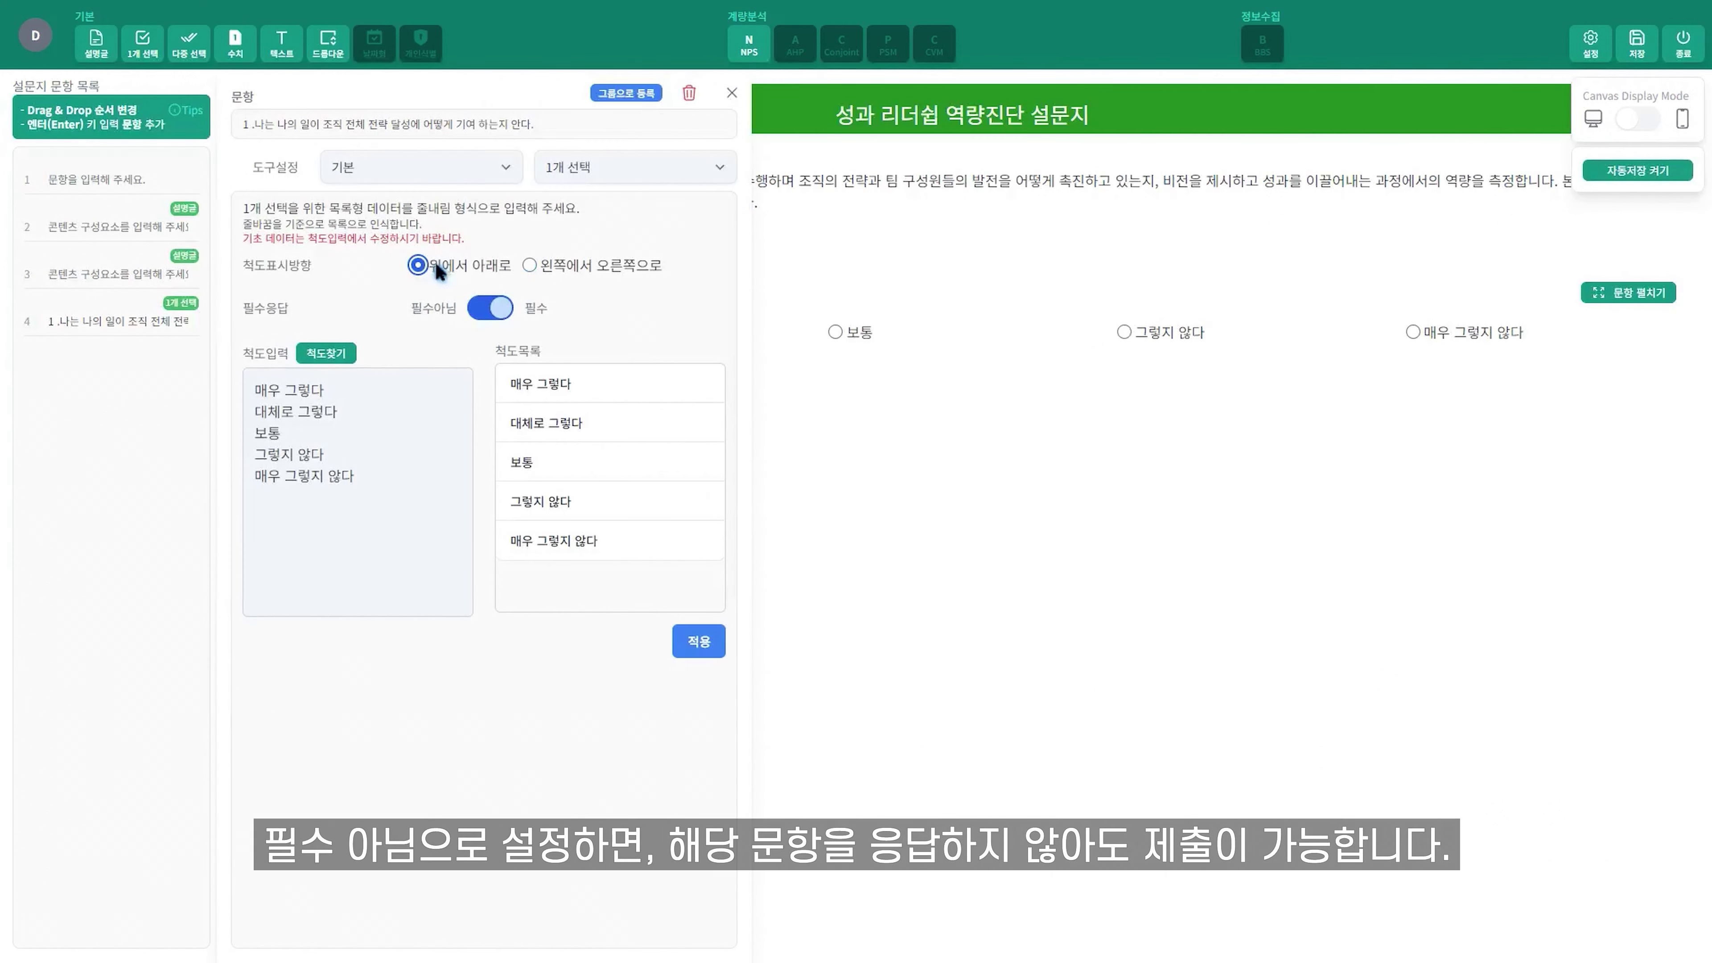
{"action": "left_click", "coordinate": [487, 309]}
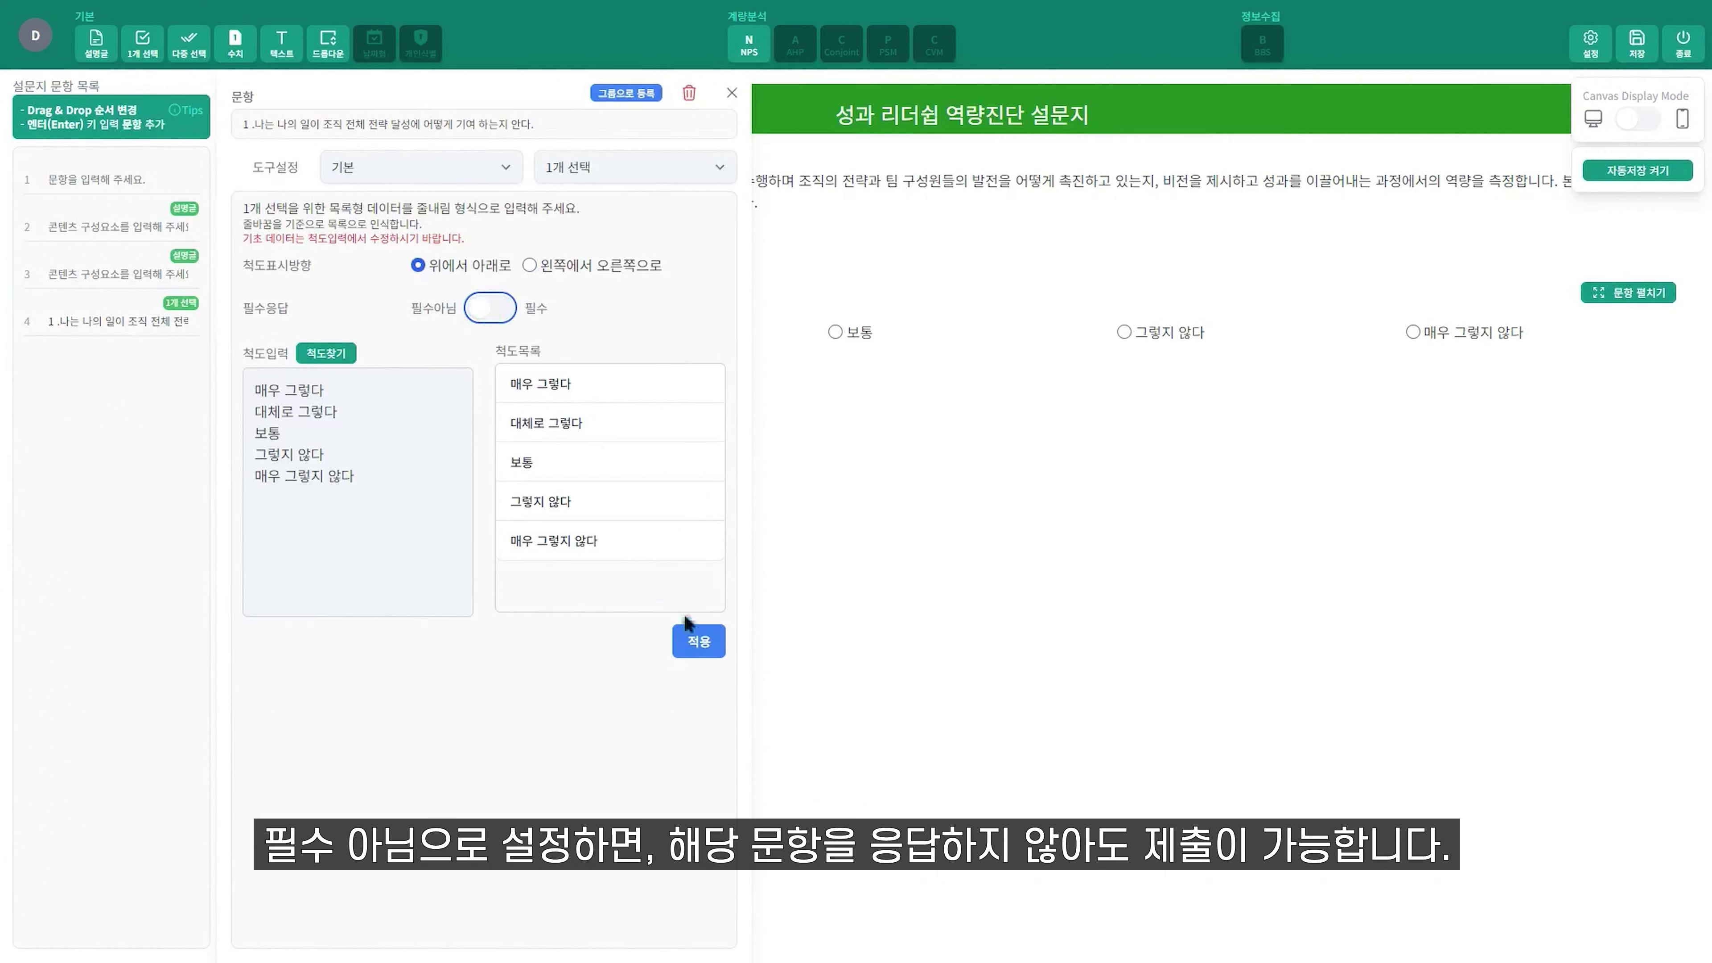
{"action": "left_click", "coordinate": [698, 642]}
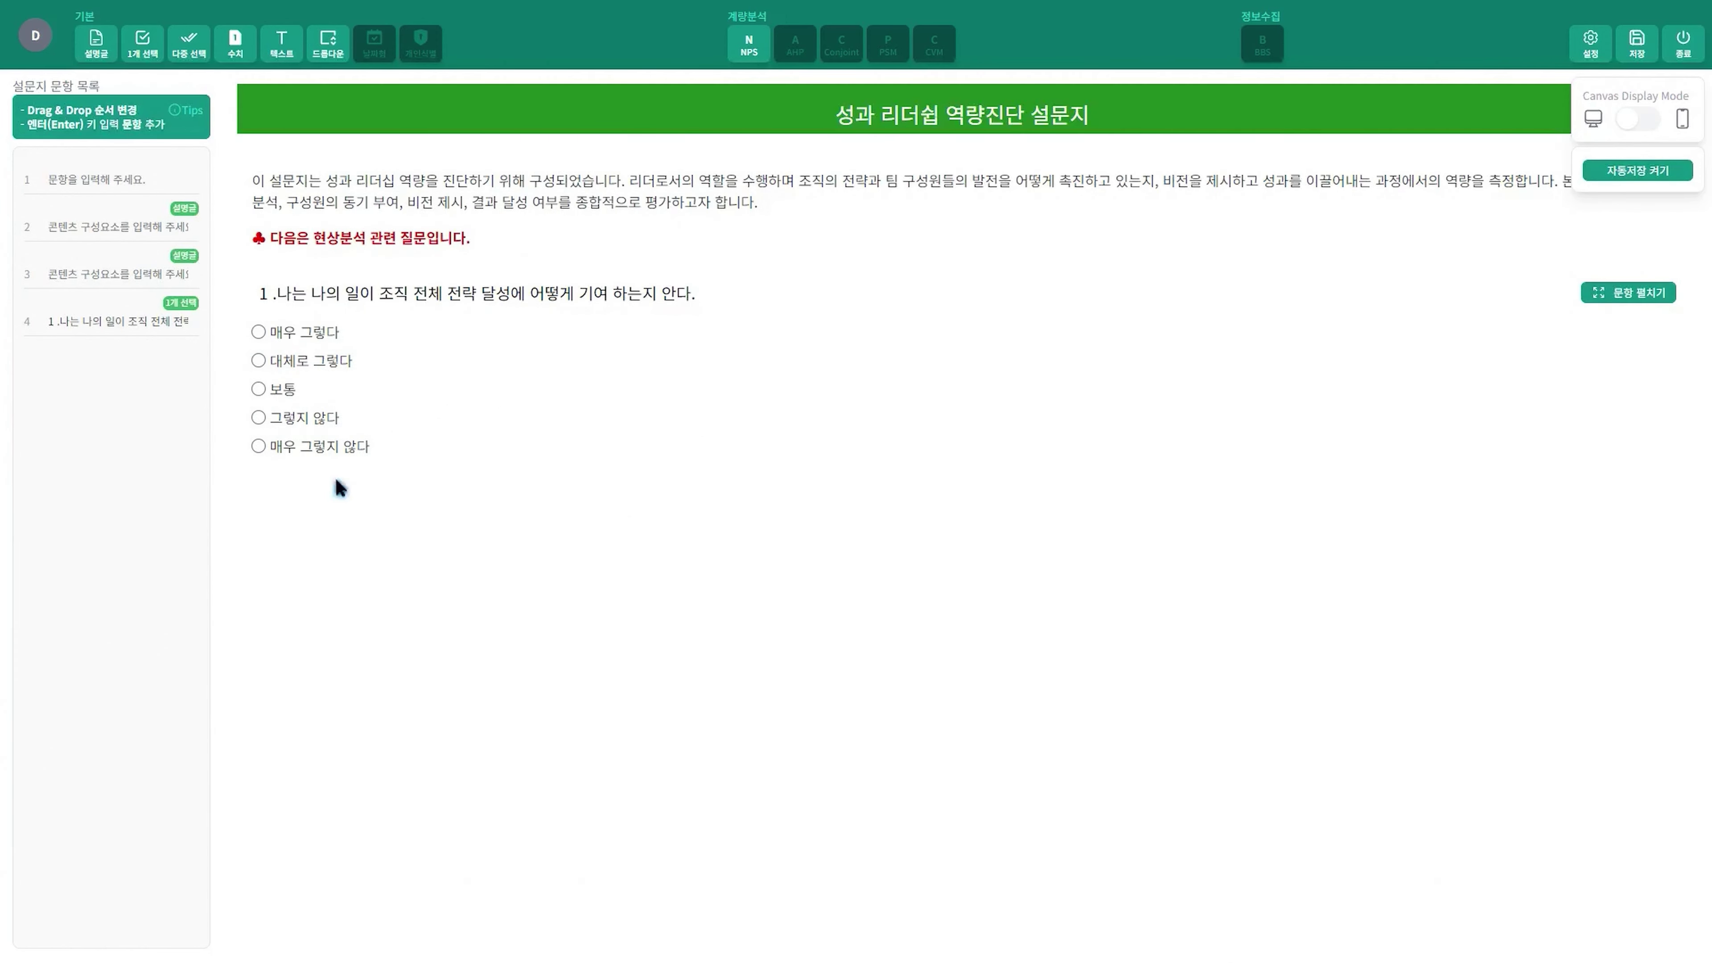
Step: Make question 1's response mandatory (필수) and apply the change
{"action": "left_click", "coordinate": [80, 322]}
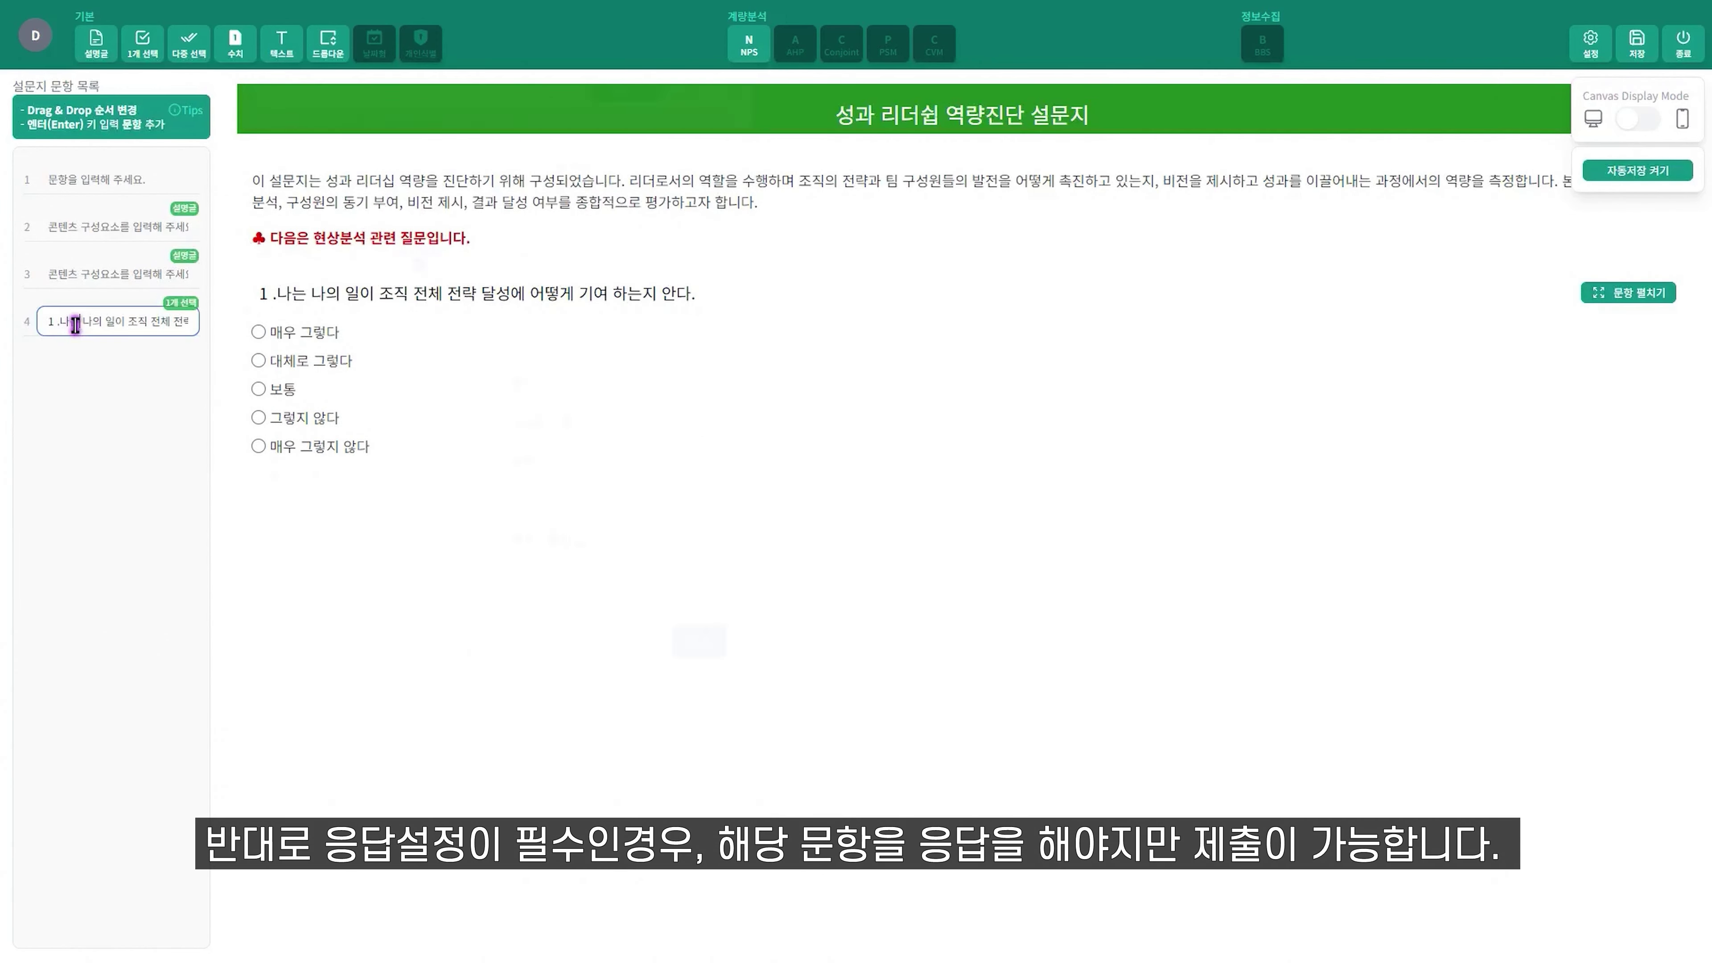
{"action": "left_click", "coordinate": [488, 309]}
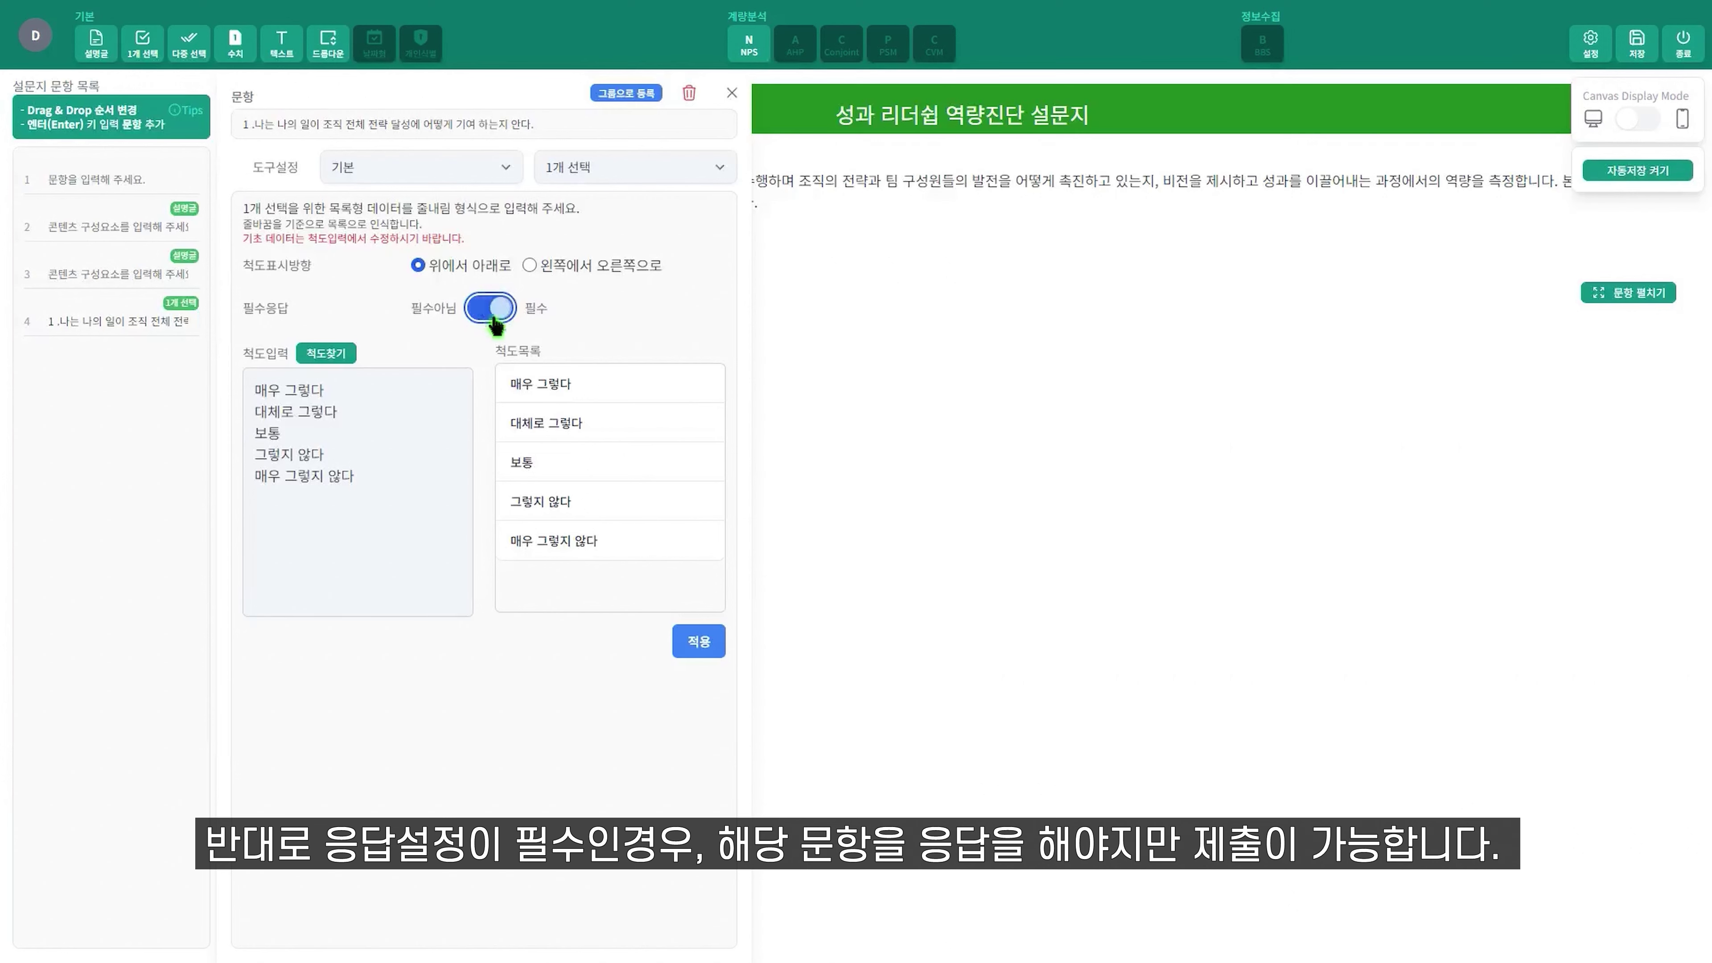
{"action": "left_click", "coordinate": [699, 642]}
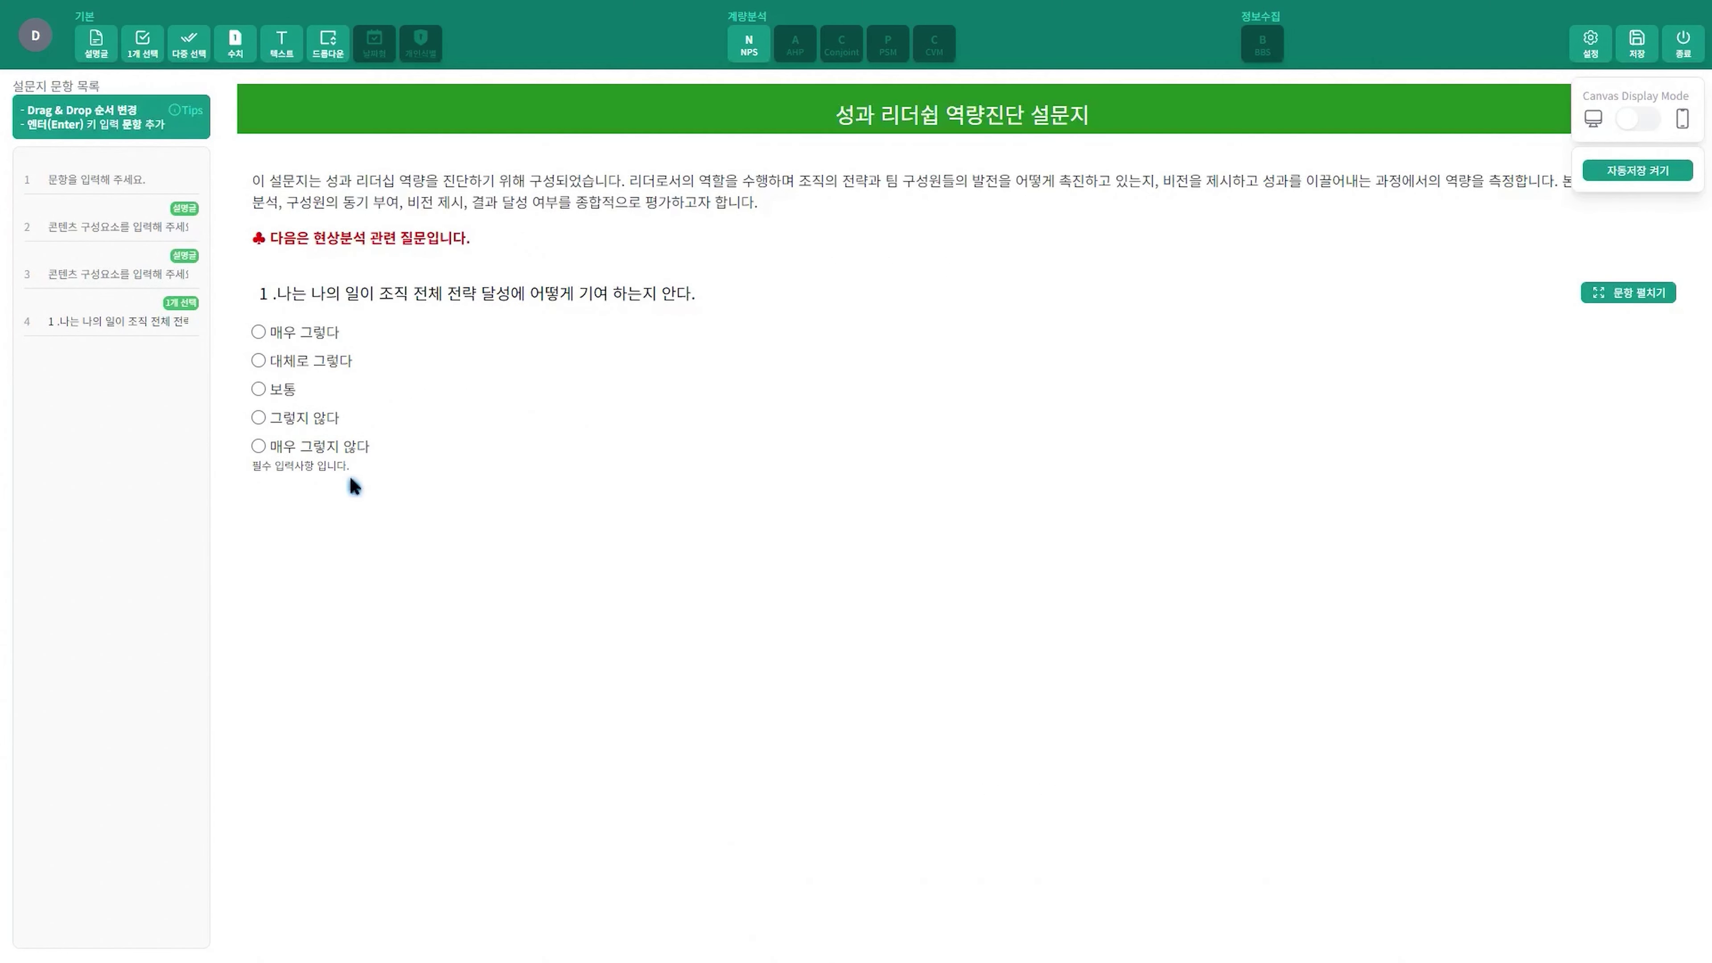
Step: Replace question 1's scale with "매우 그렇지 않다.", "그렇지 않다.", "그저 그렇다.", "그렇다." and "매우 그렇다." on separate lines and apply it
{"action": "left_click", "coordinate": [119, 319]}
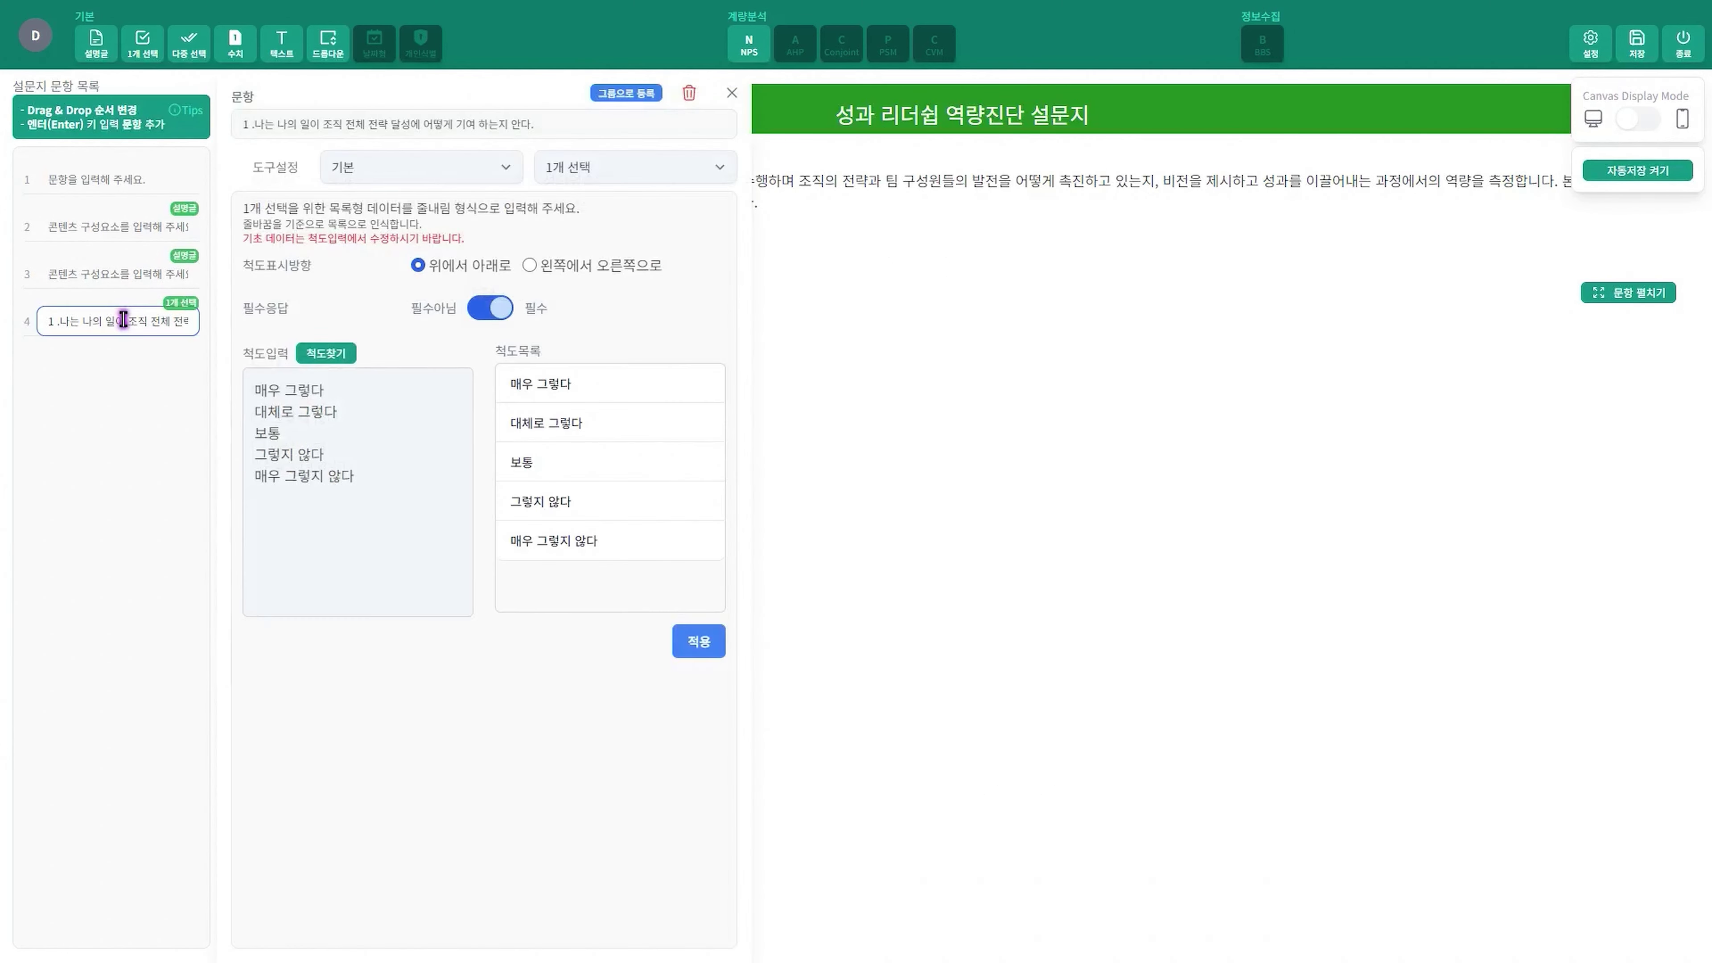
{"action": "left_click", "coordinate": [398, 468]}
{"action": "key", "text": "ctrl+a"}
{"action": "key", "text": "BackSpace"}
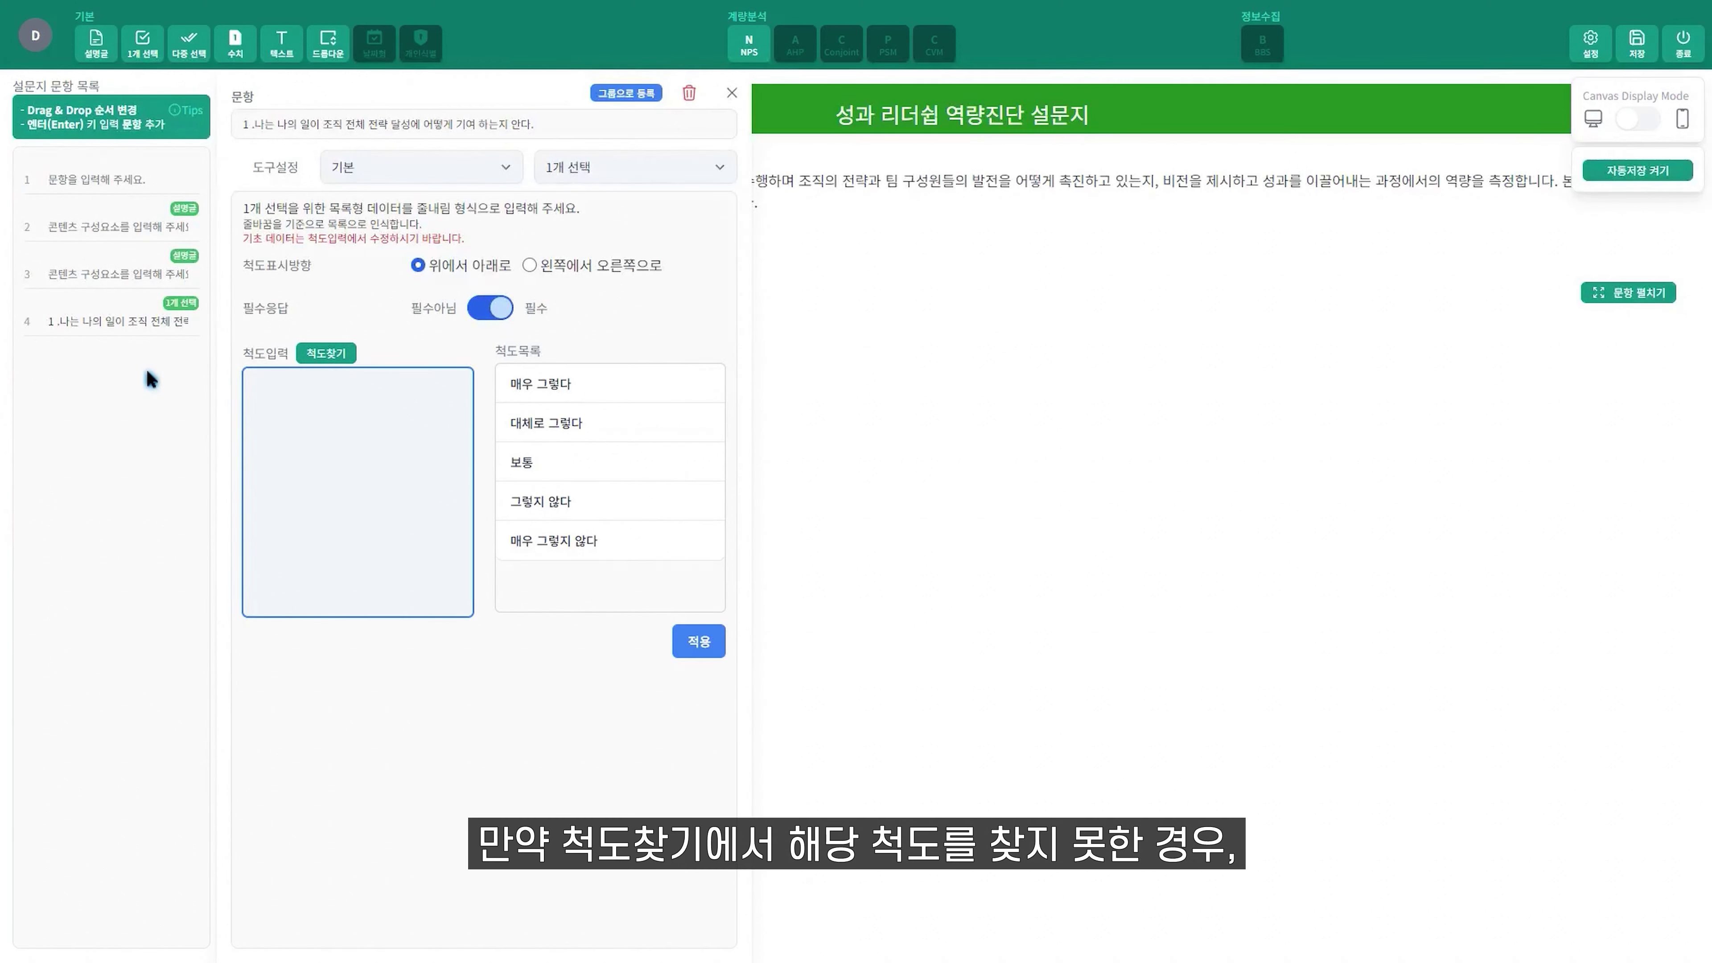
{"action": "type", "text": "ㅁ우 그렇지 ㅇ"}
{"action": "type", "text": "그렇지 ㅇ"}
{"action": "key", "text": "Return"}
{"action": "type", "text": "그저 그렇다."}
{"action": "key", "text": "Return"}
{"action": "type", "text": "그렇다."}
{"action": "key", "text": "Return"}
{"action": "type", "text": "매우 그렇다."}
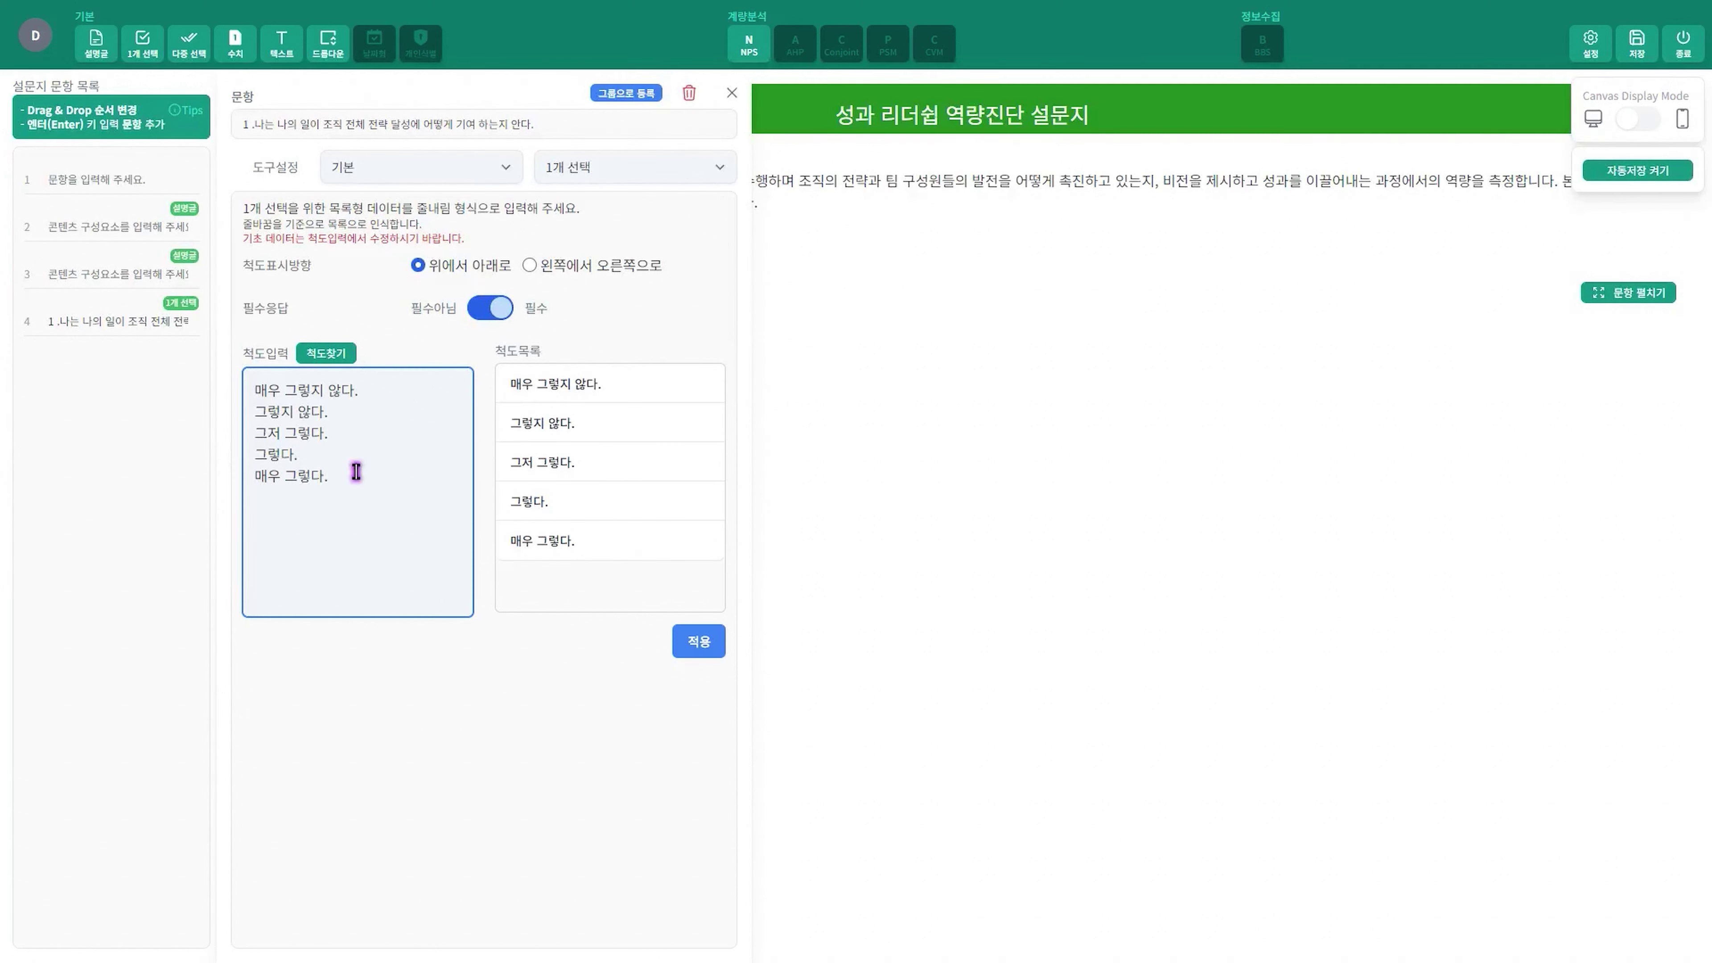
{"action": "left_click", "coordinate": [720, 651]}
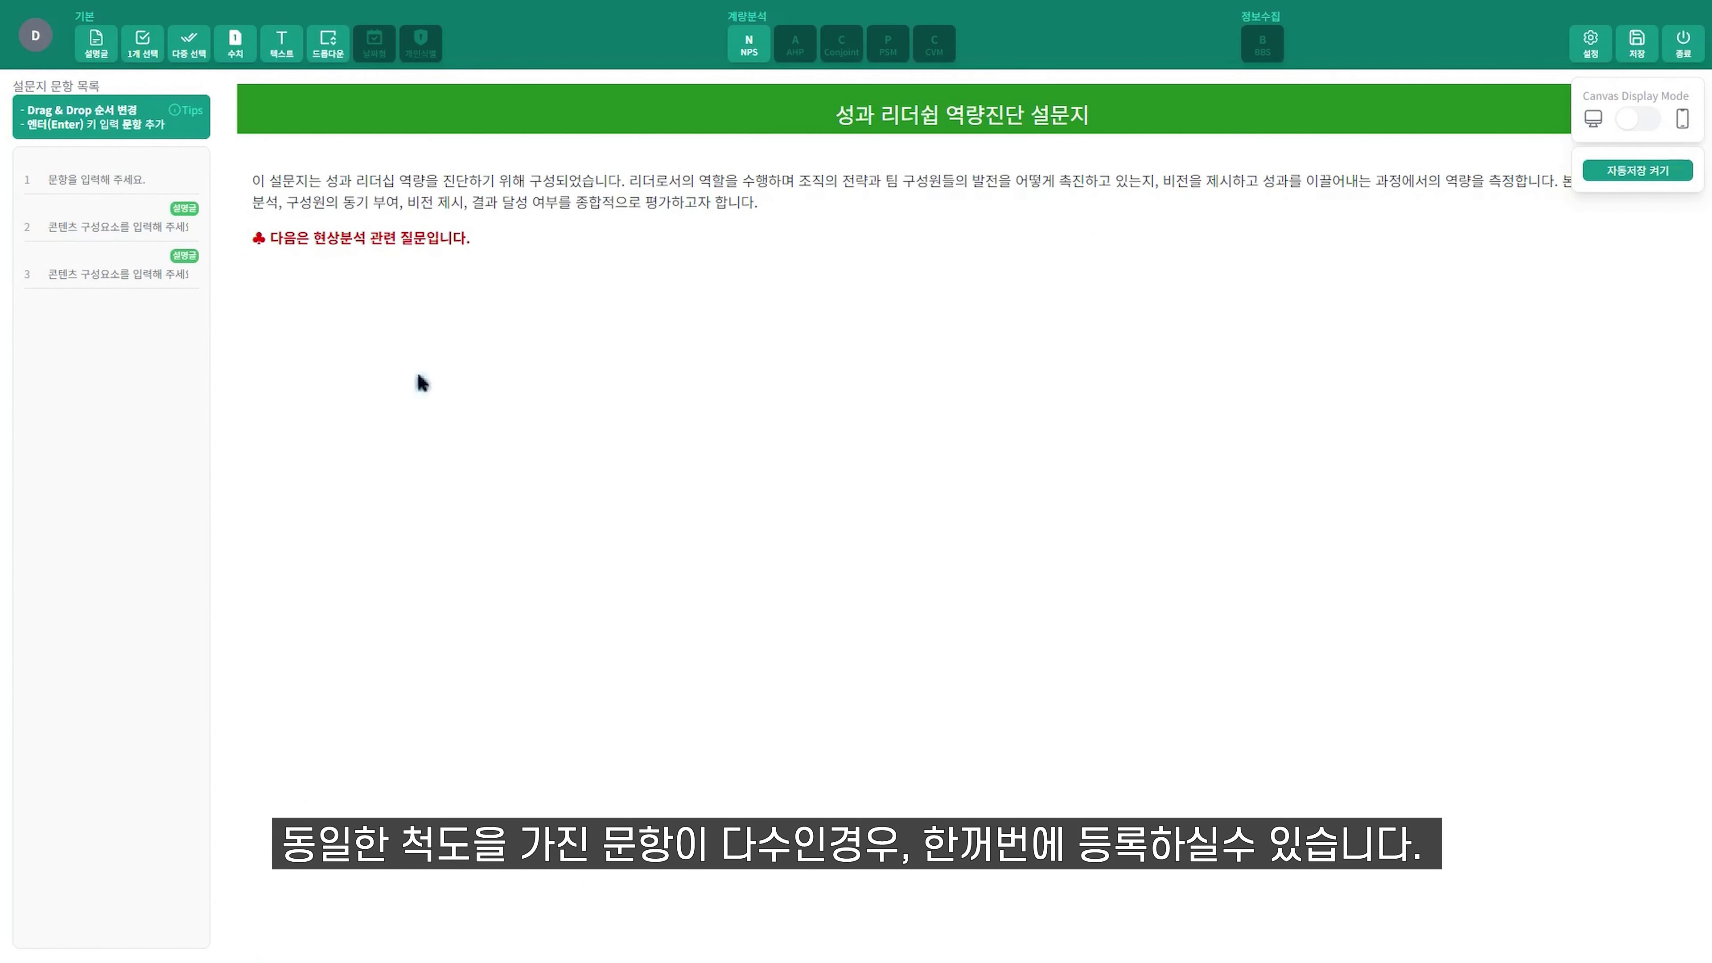
Step: Add a question group reusing question 1's text plus "2. 나는 팀(연구실)원 간의 팀워크 수준을 수시로 분석한다." and "3. 나는 팀(연구실)원 개개인의 역량과 의욕 수준을 안다."
{"action": "left_click", "coordinate": [142, 42]}
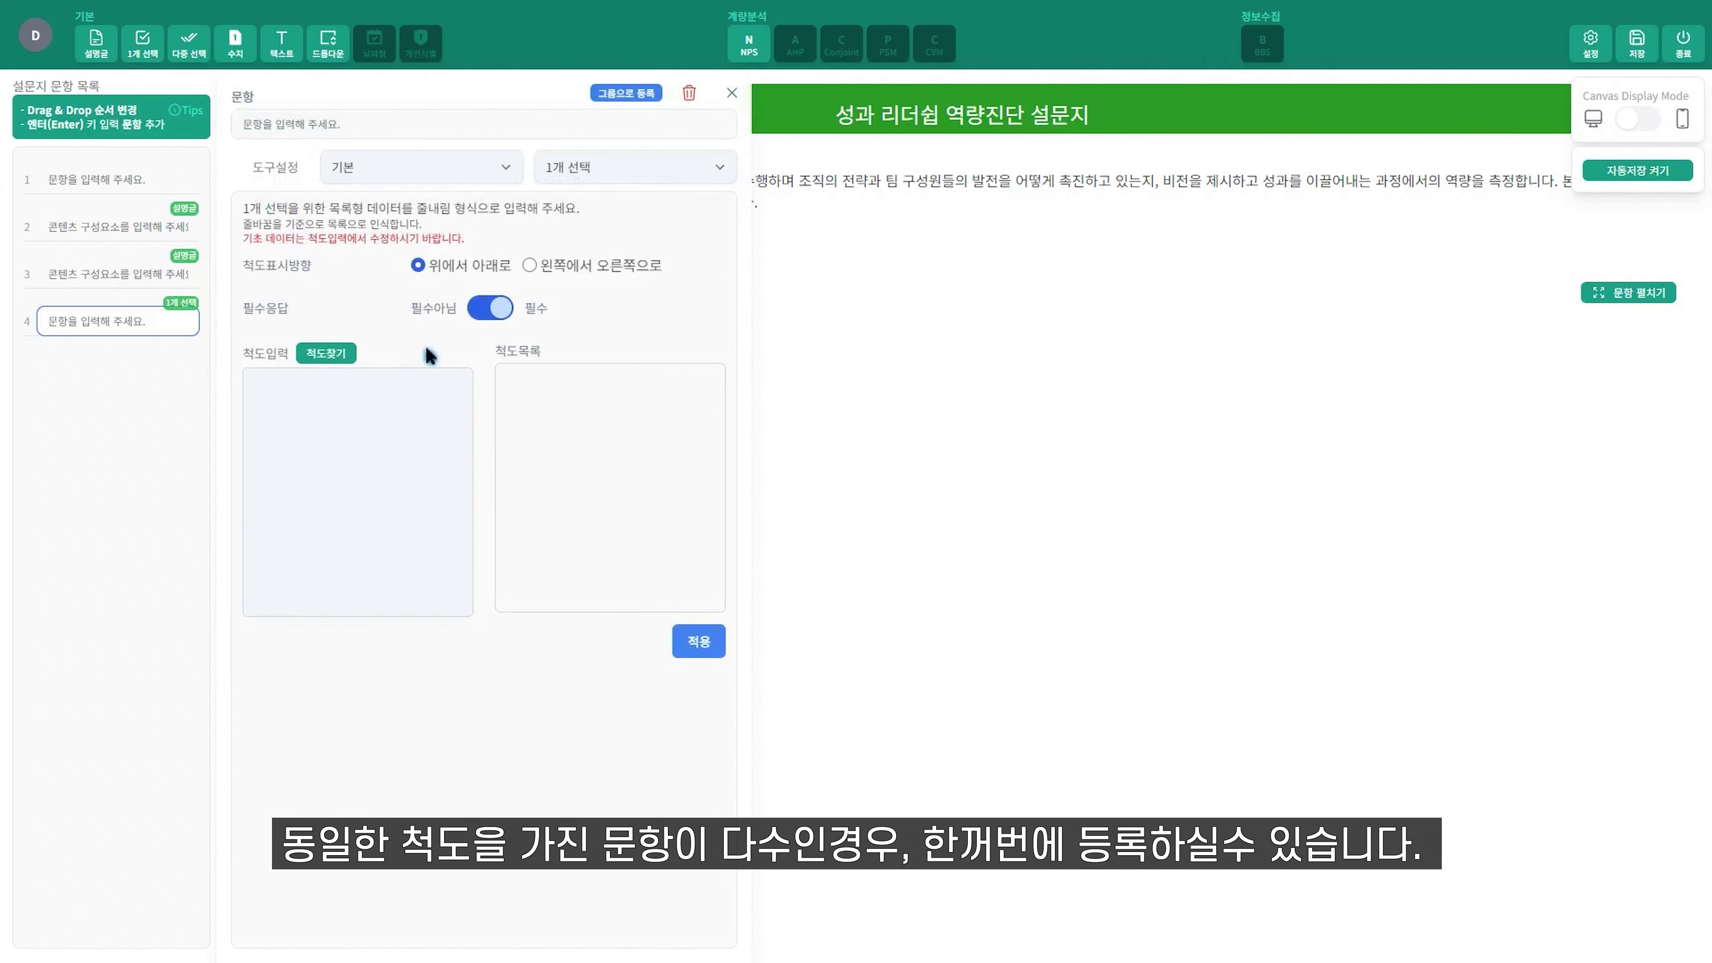
{"action": "left_click", "coordinate": [626, 93]}
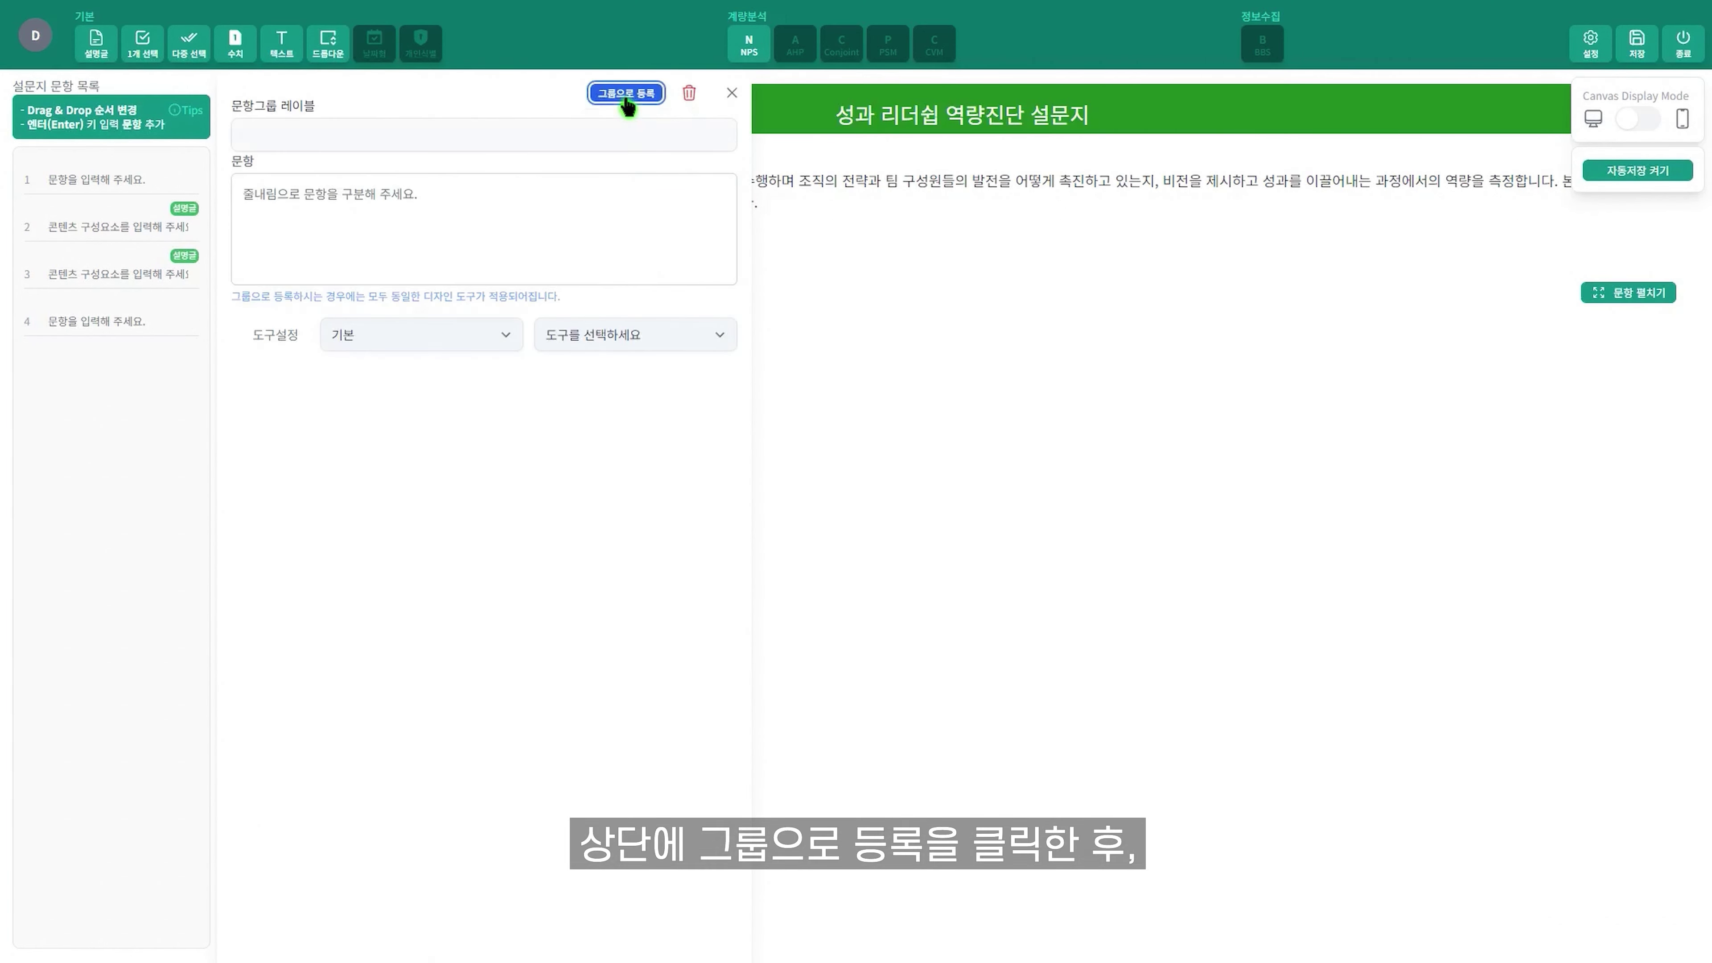
{"action": "left_click", "coordinate": [503, 188]}
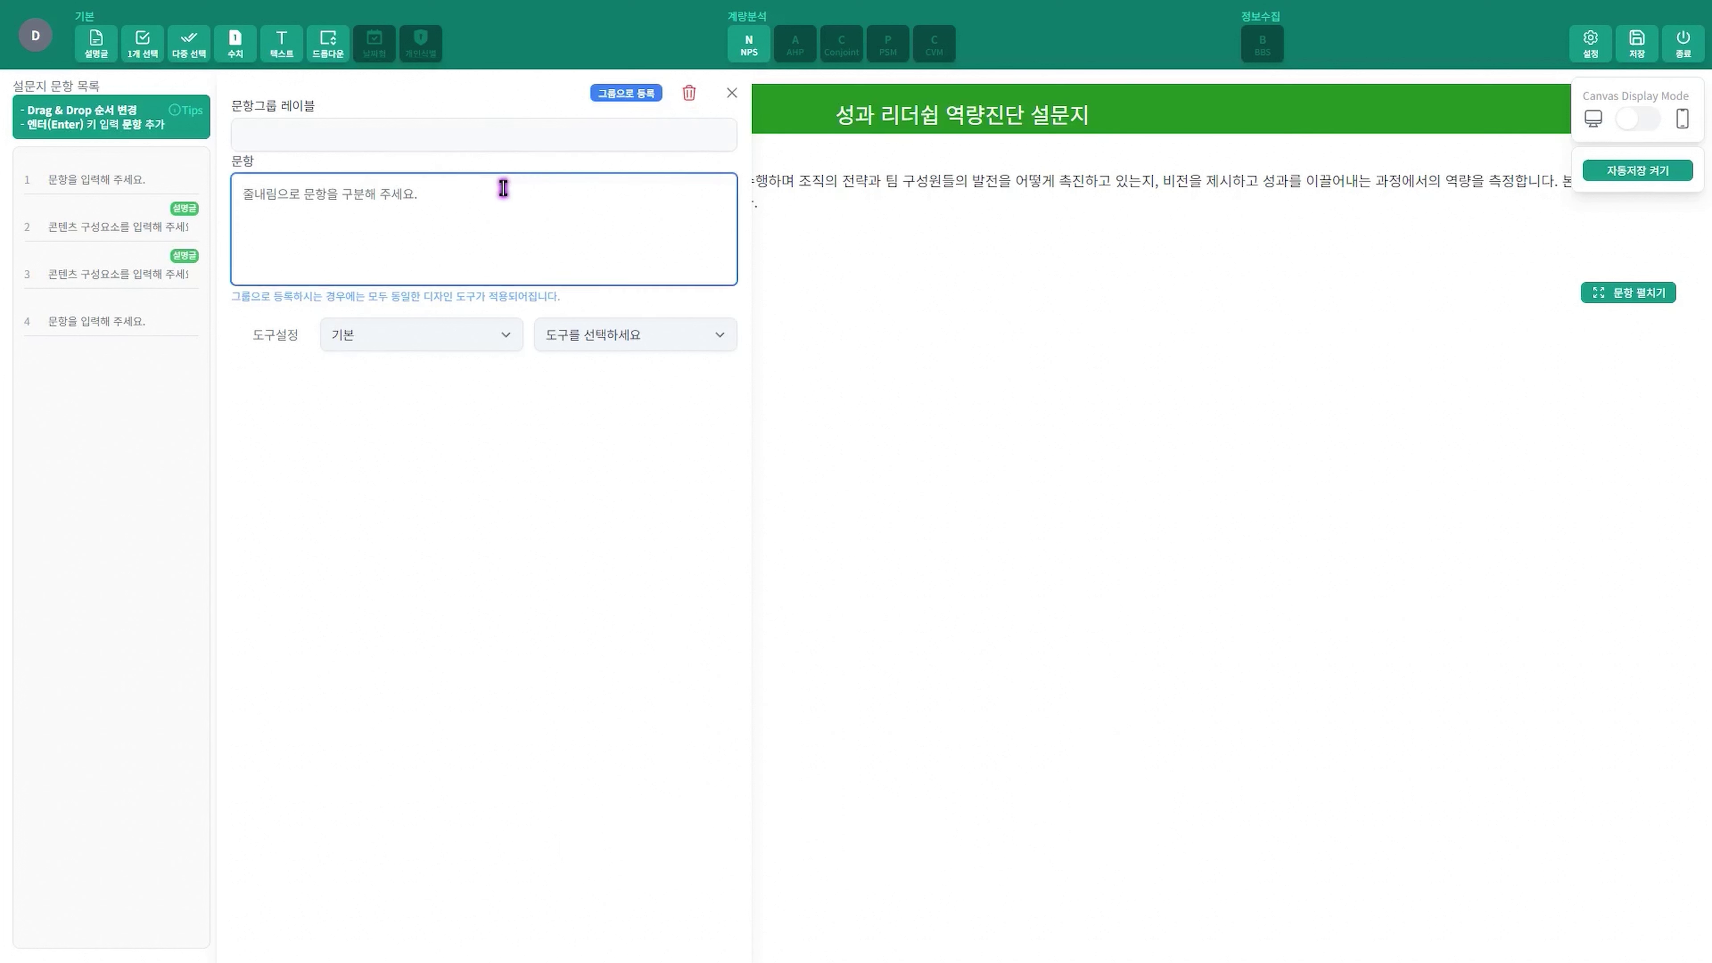
{"action": "type", "text": "1 .나는 나의 일이 조직 전체 전략 달성에 어떻게 기여 하는지 안다. 2. 나는 팀(연구실)원 간의 팀워크 수준을 수시로 분석한다. 3. 나는 팀(연구실)원 개개인의 역량과 의욕 수준을 안다."}
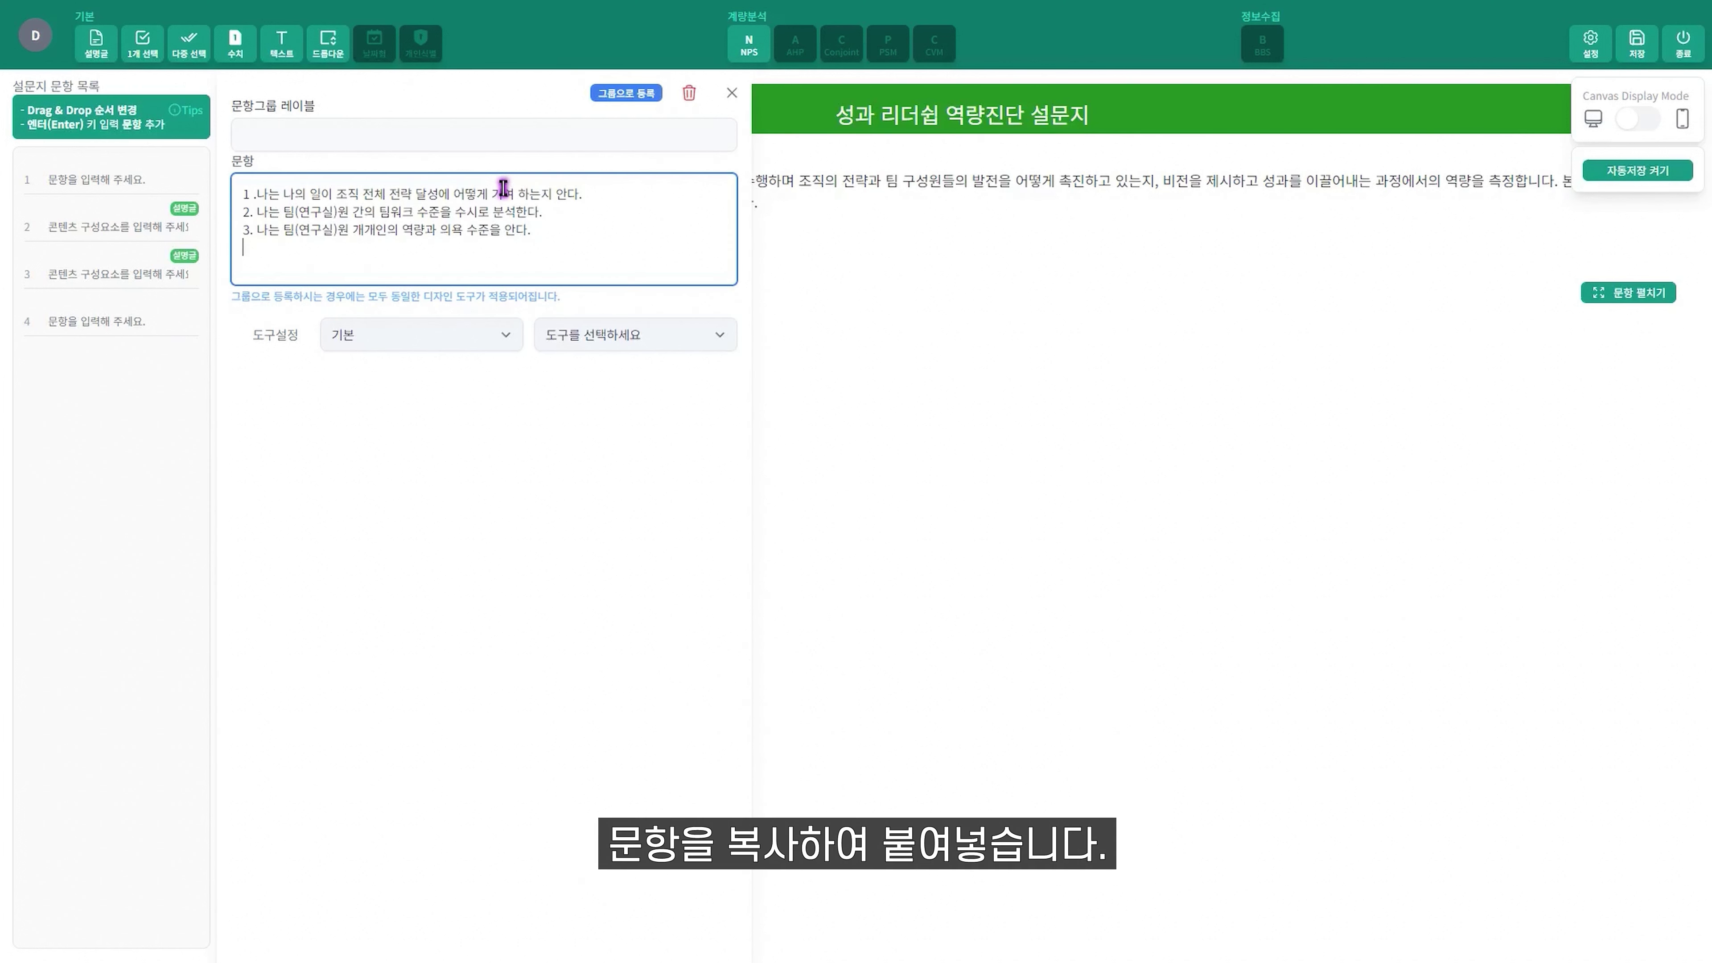
Step: Make the grouped questions 1개 선택 with the preset 5-point scale from 매우 그렇다 to 매우 그렇지 않다 and apply it
{"action": "left_click", "coordinate": [559, 333]}
{"action": "left_click", "coordinate": [592, 413]}
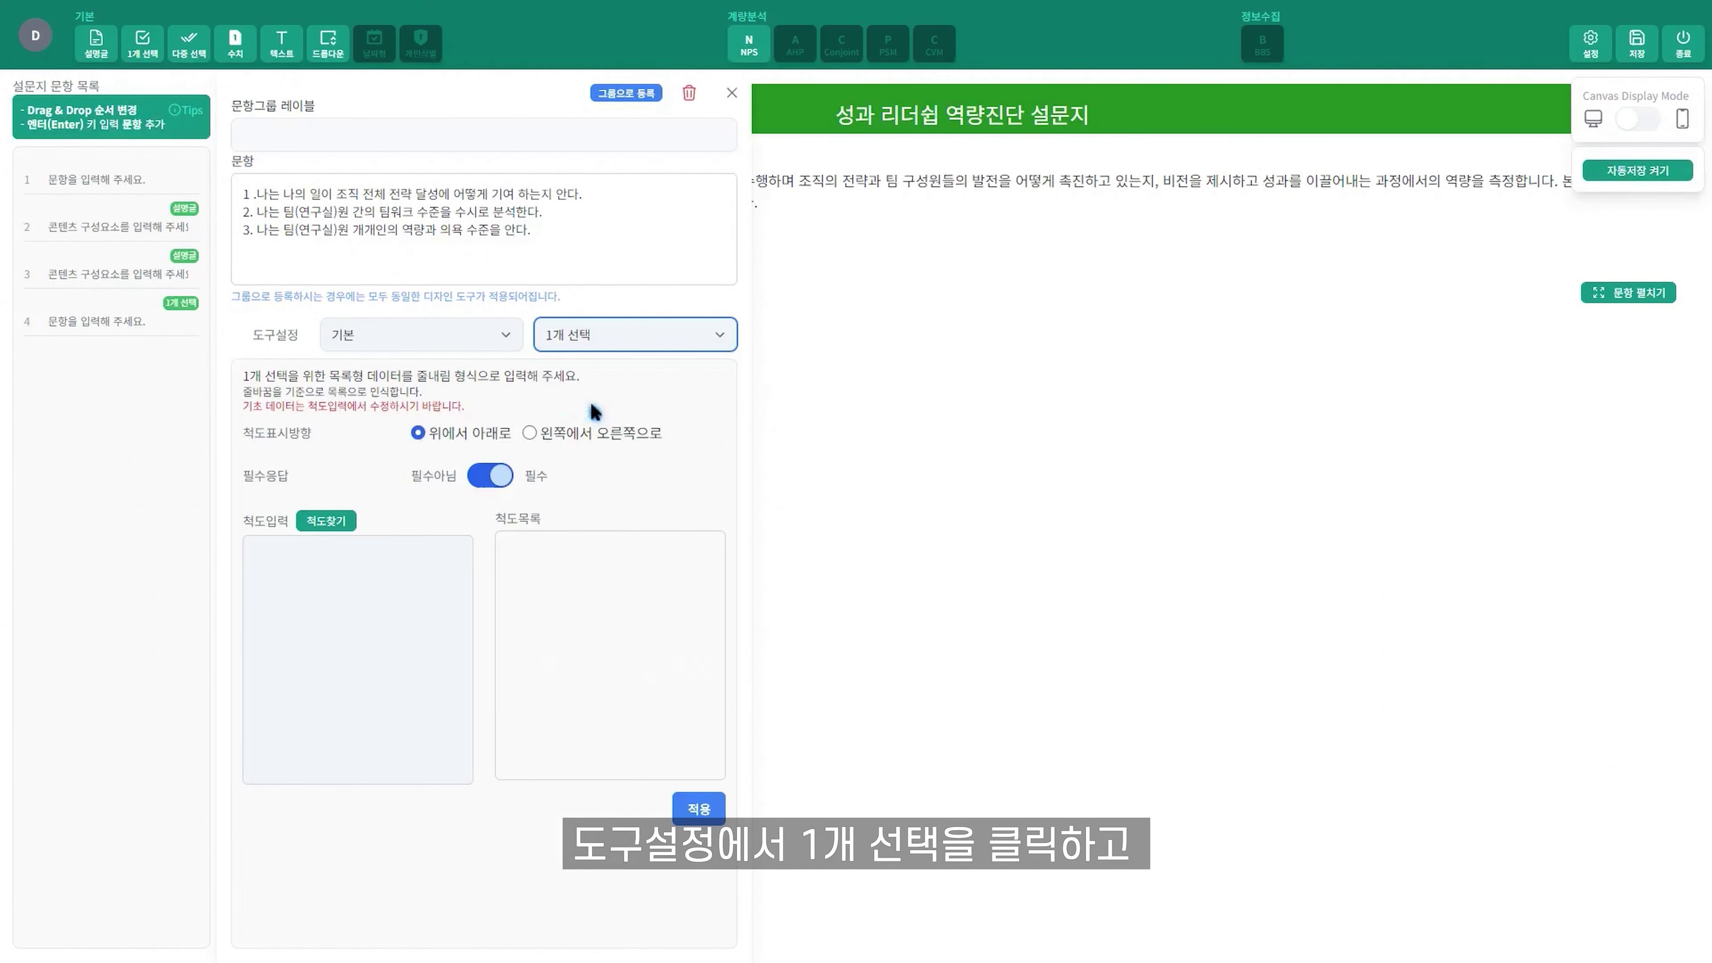
{"action": "left_click", "coordinate": [329, 520]}
{"action": "left_click", "coordinate": [613, 375]}
{"action": "left_click", "coordinate": [1114, 654]}
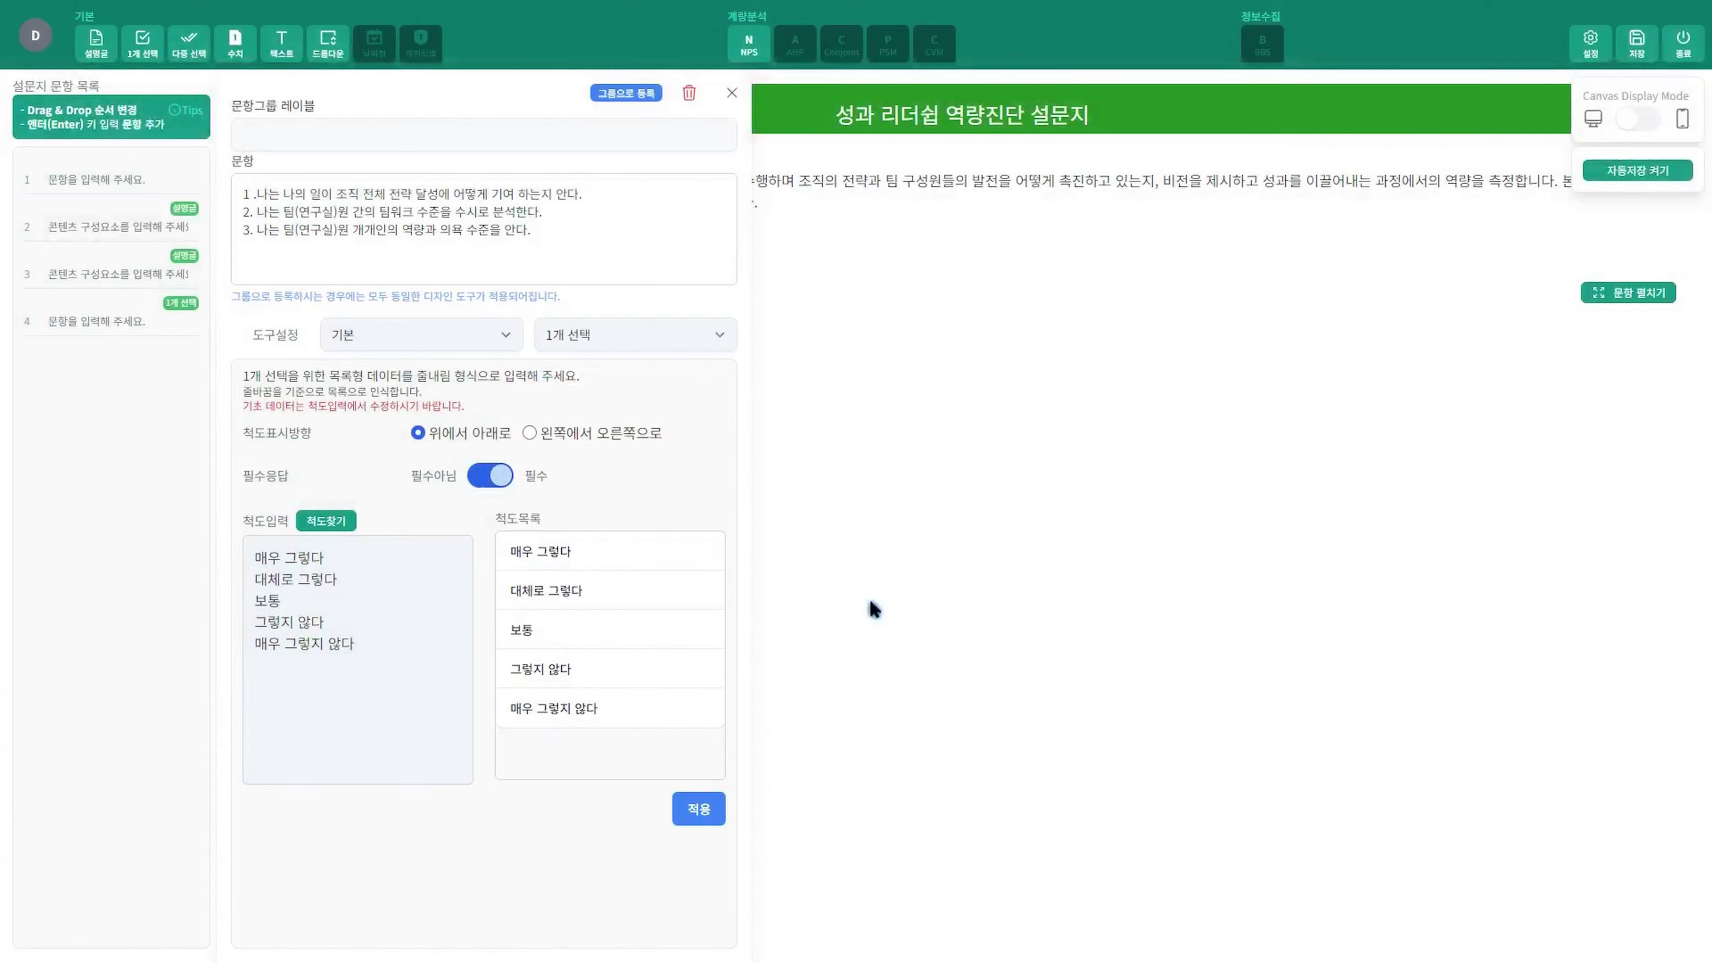
{"action": "left_click", "coordinate": [698, 809]}
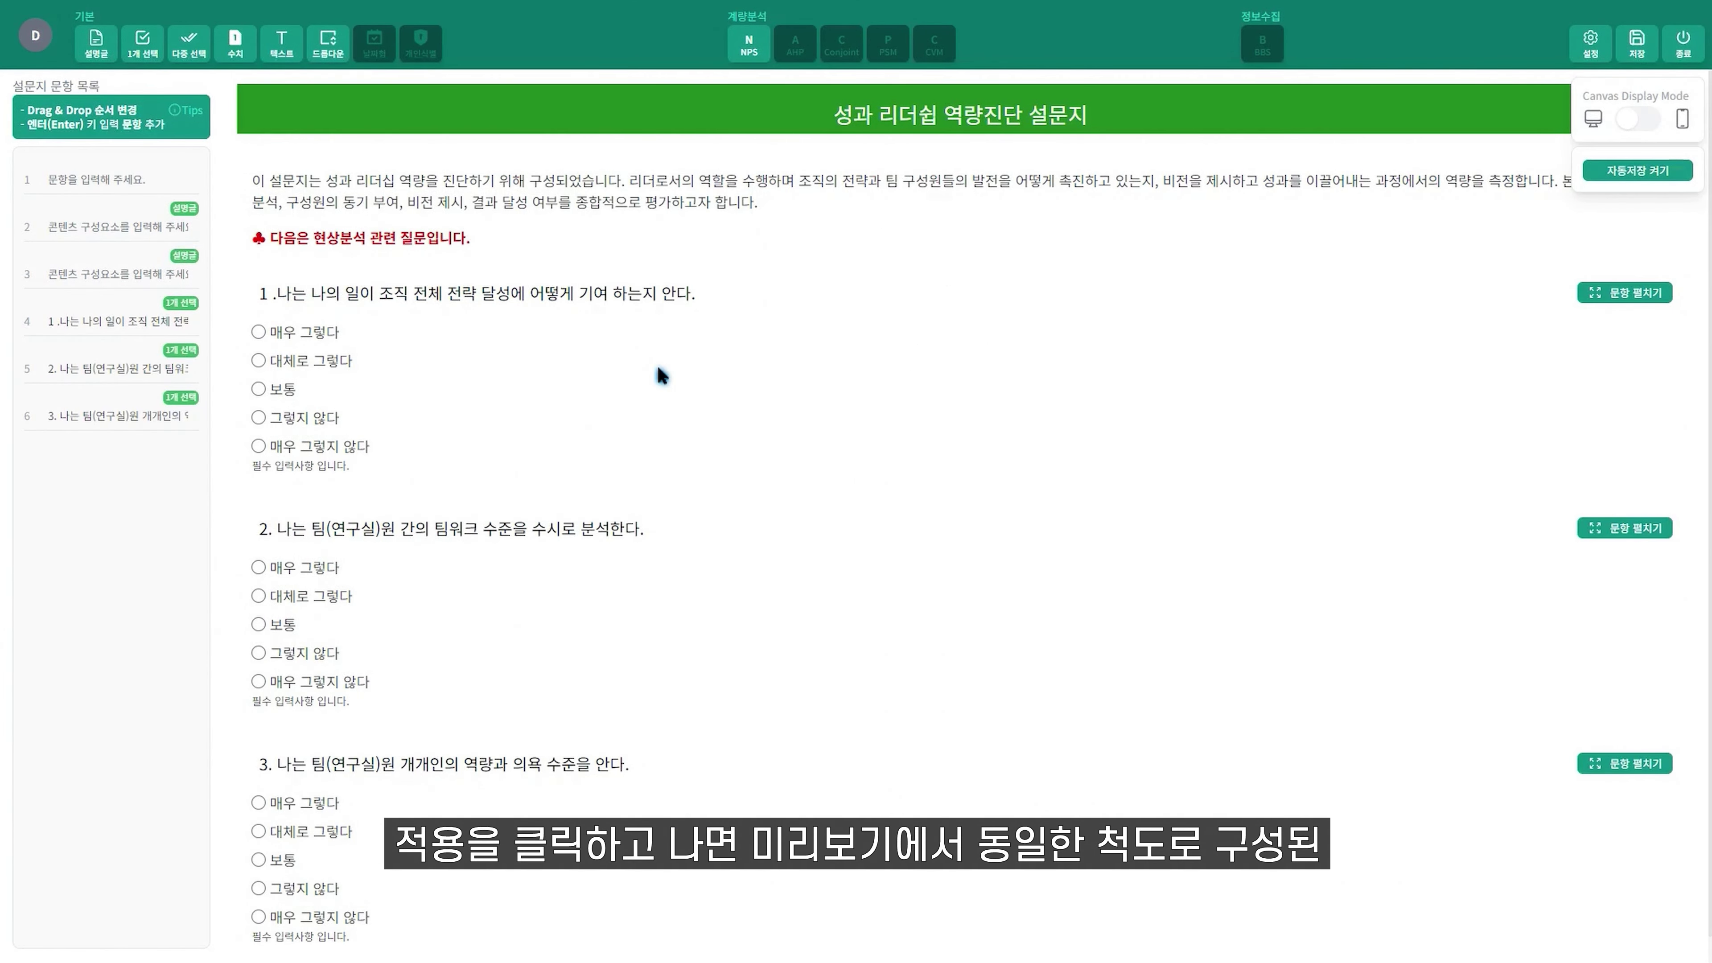
{"action": "scroll", "coordinate": [658, 368], "scroll_direction": "down", "scroll_amount": 1}
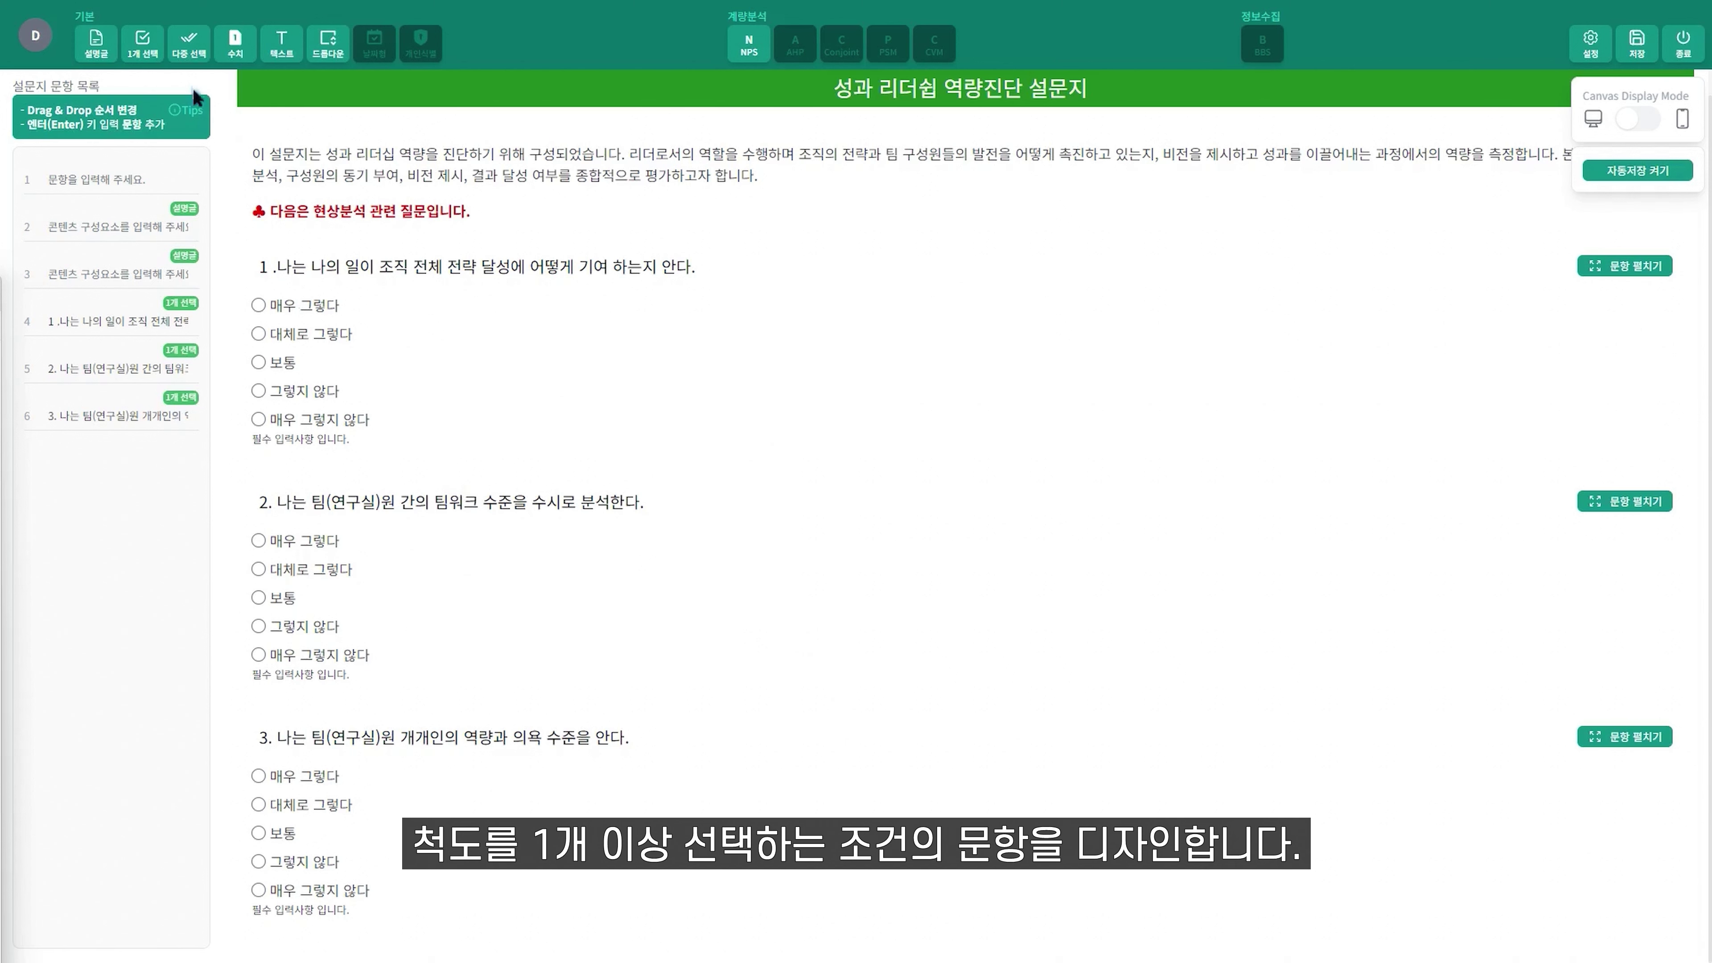
Step: Add a multiple-choice (다중 선택) question reading "구성원들의 동기 부여를 위해 사용하고 있는 방법을 모두 선택하세요."
{"action": "left_click", "coordinate": [189, 47]}
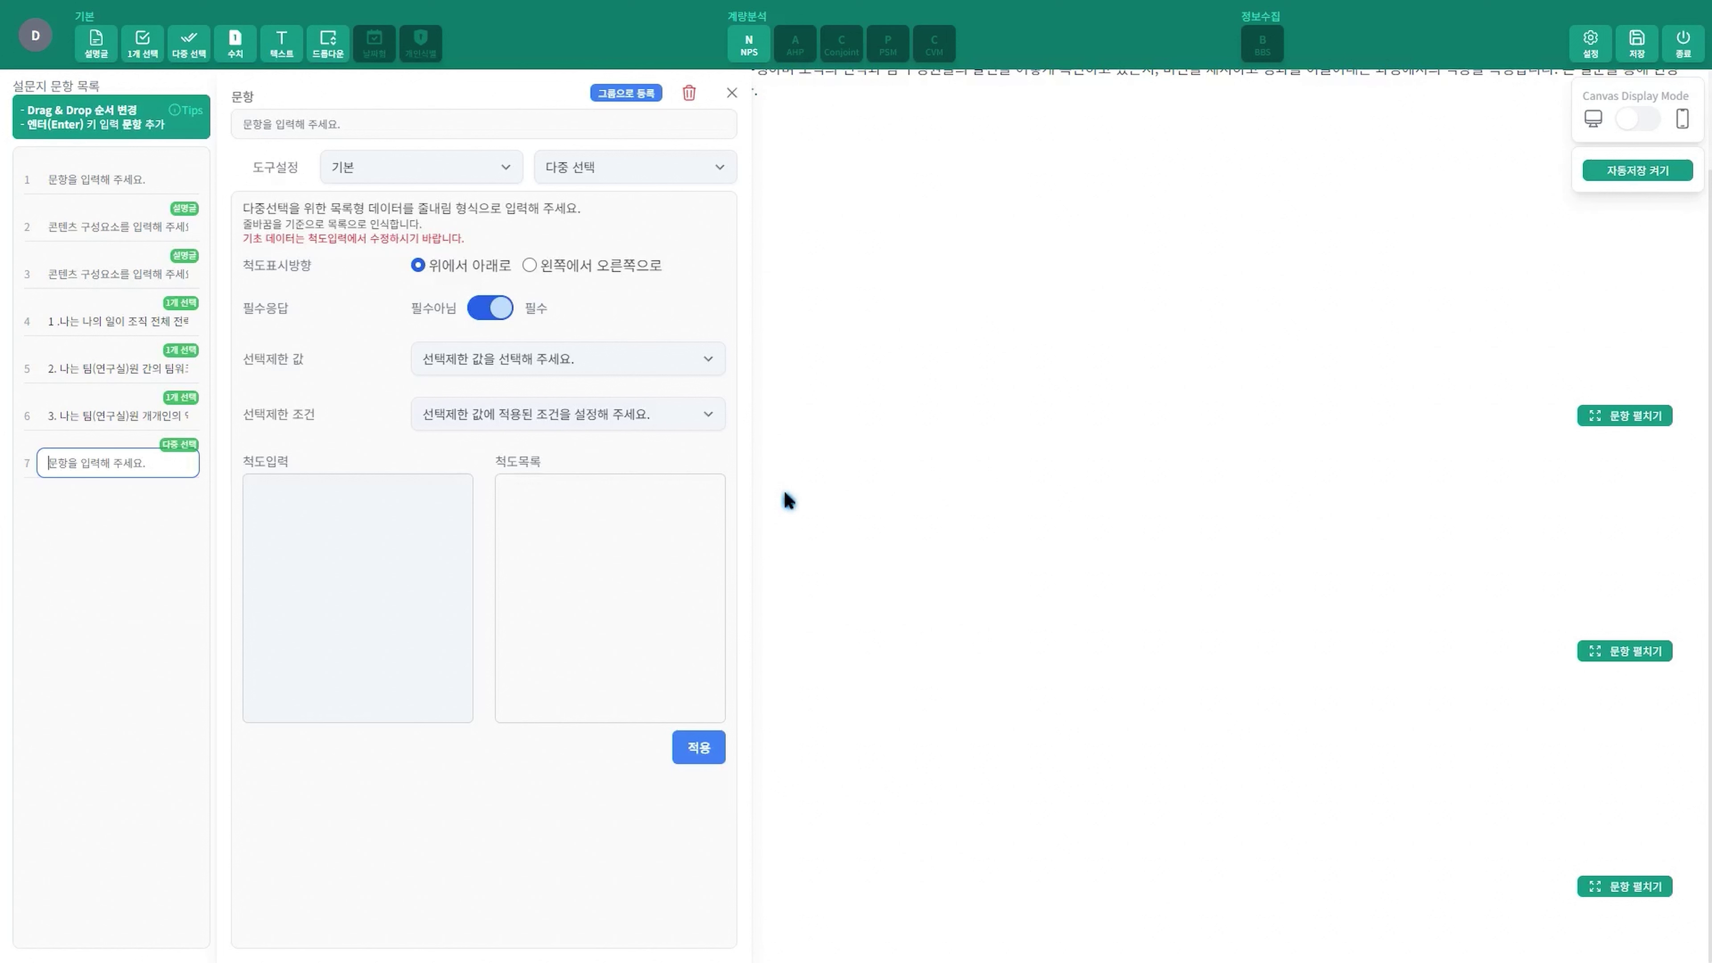
{"action": "left_click", "coordinate": [351, 119]}
{"action": "type", "text": "구성원들의 동기 부여를 위해 사용하고 있는 방법을 모두 선택하세요."}
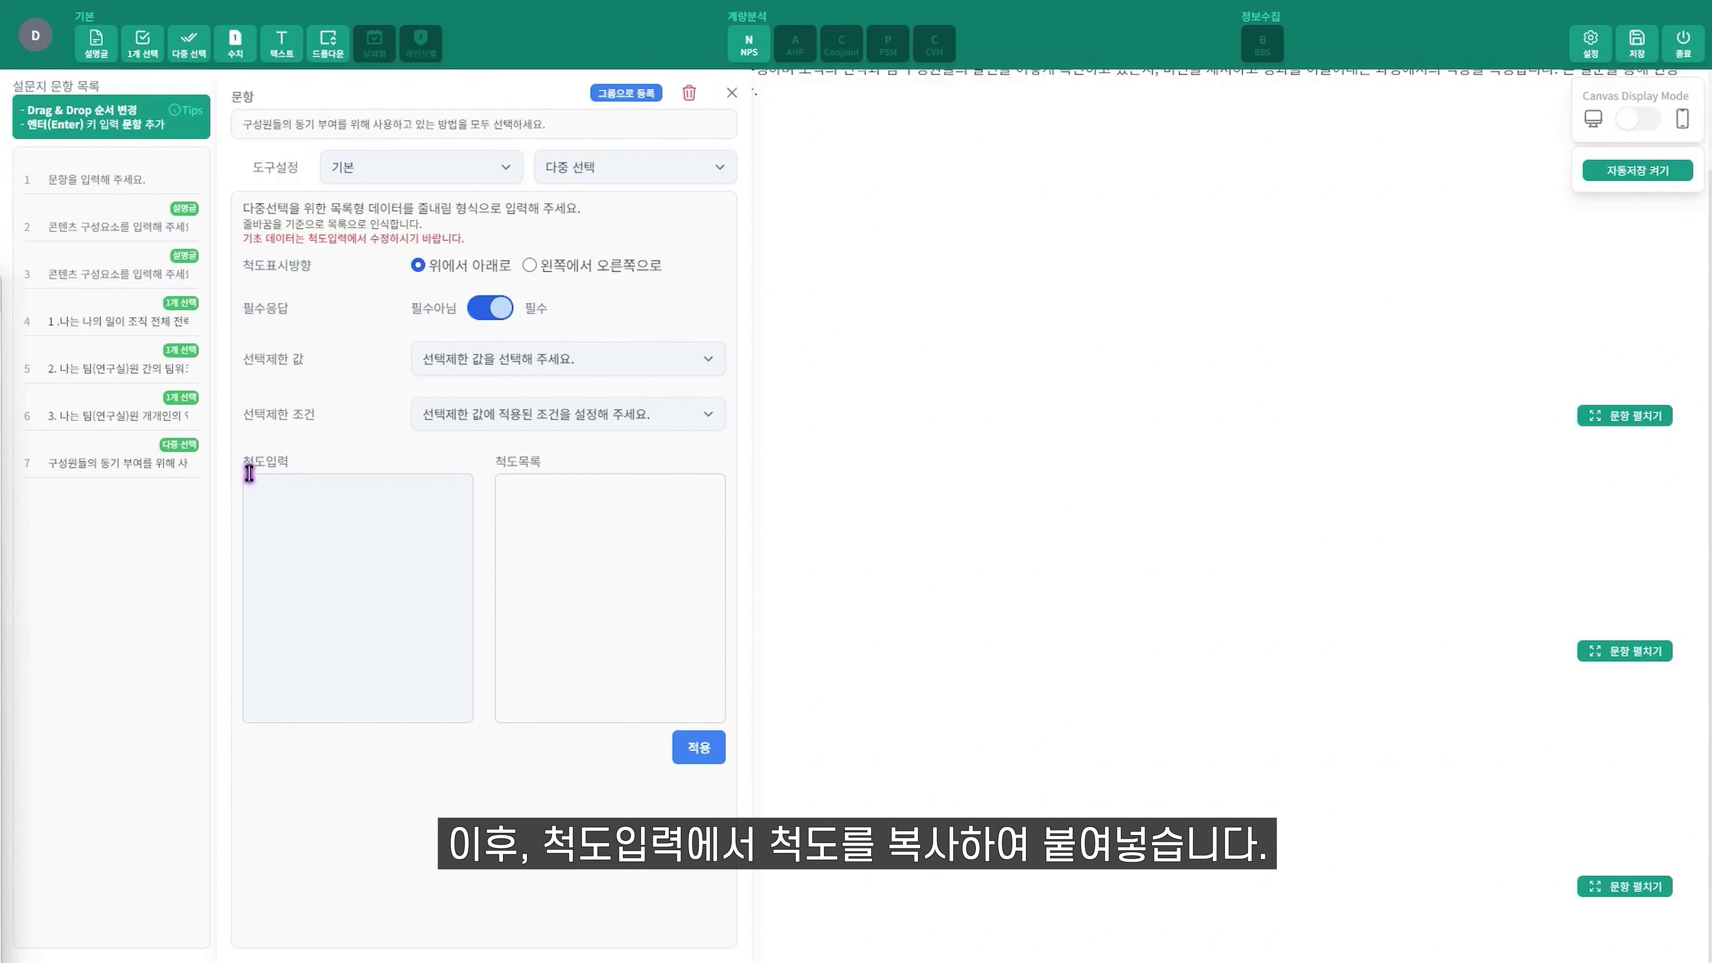
Step: Enter the options 개인적인 피드백 제공, 보상 제도 활용, 목표 설정을 통한 동기 유발, 팀 내 협력 분위기 조성, 구성원의 의견을 경청하고 반영
{"action": "left_click", "coordinate": [275, 478]}
{"action": "type", "text": "개인적인 피드백 제공 보상 제도 활용 목표 설정을 통한 동기 유발 팀 내 협력 분위기 조성 구성원의 의견을 경청하고 반영"}
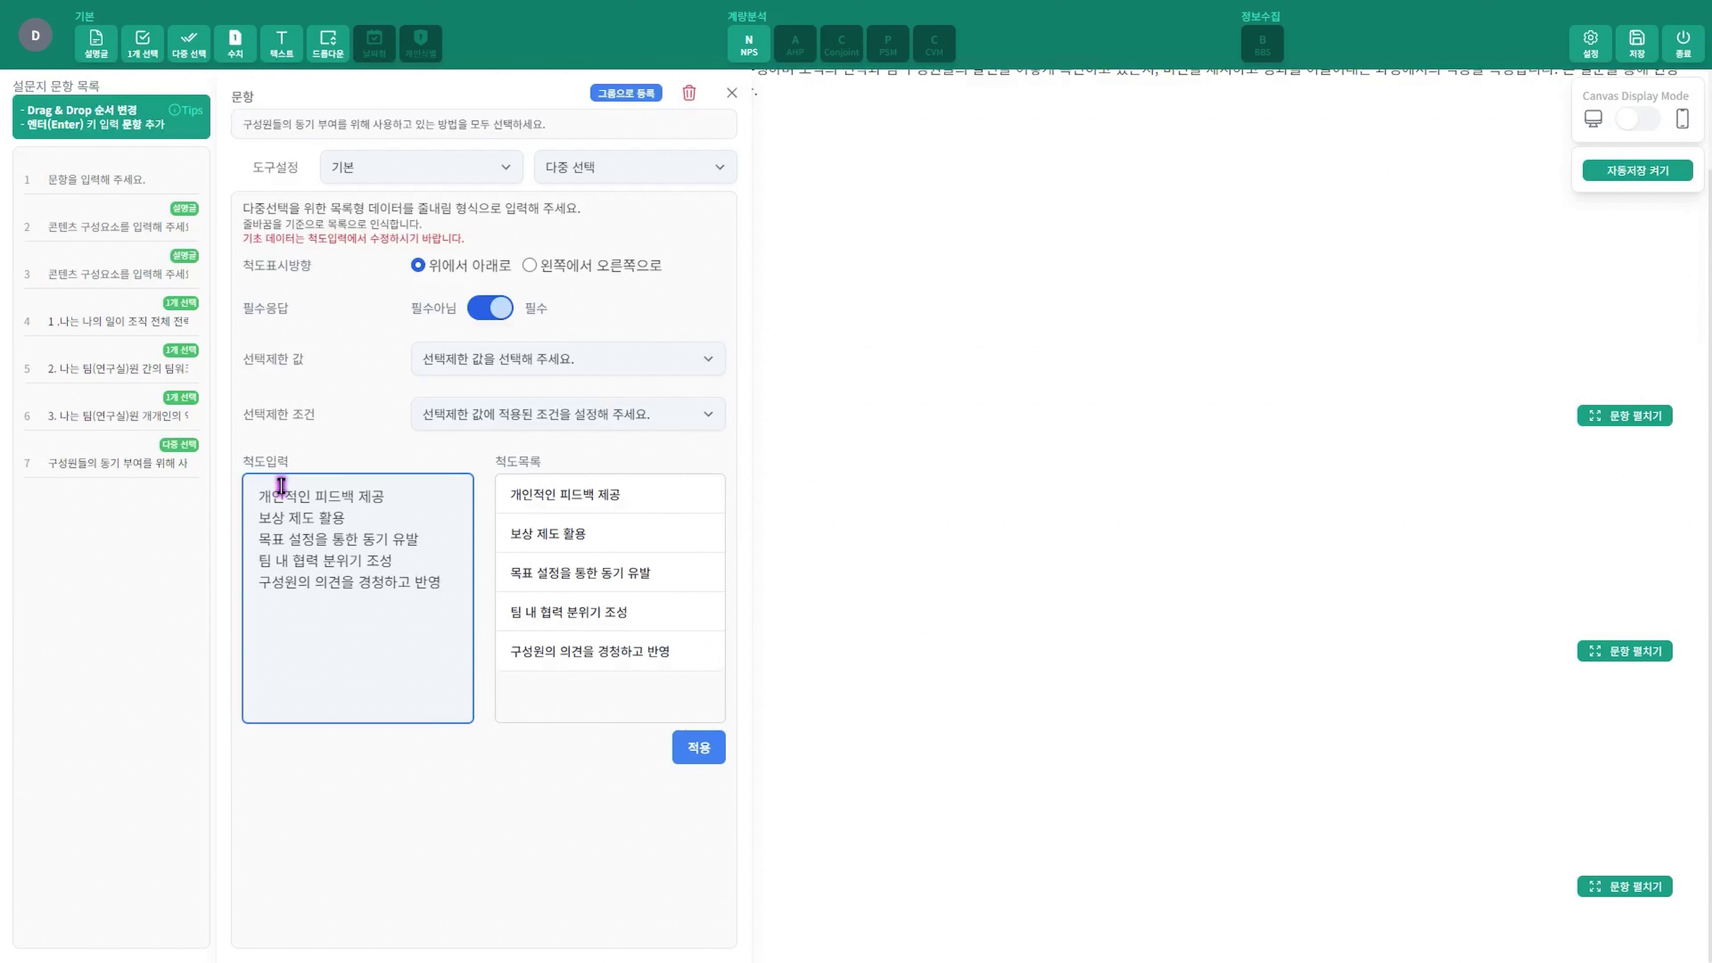
Step: Set the multiple-choice question's selection limit to 5 with the condition 5 개 이하 and apply it
{"action": "left_click", "coordinate": [495, 364]}
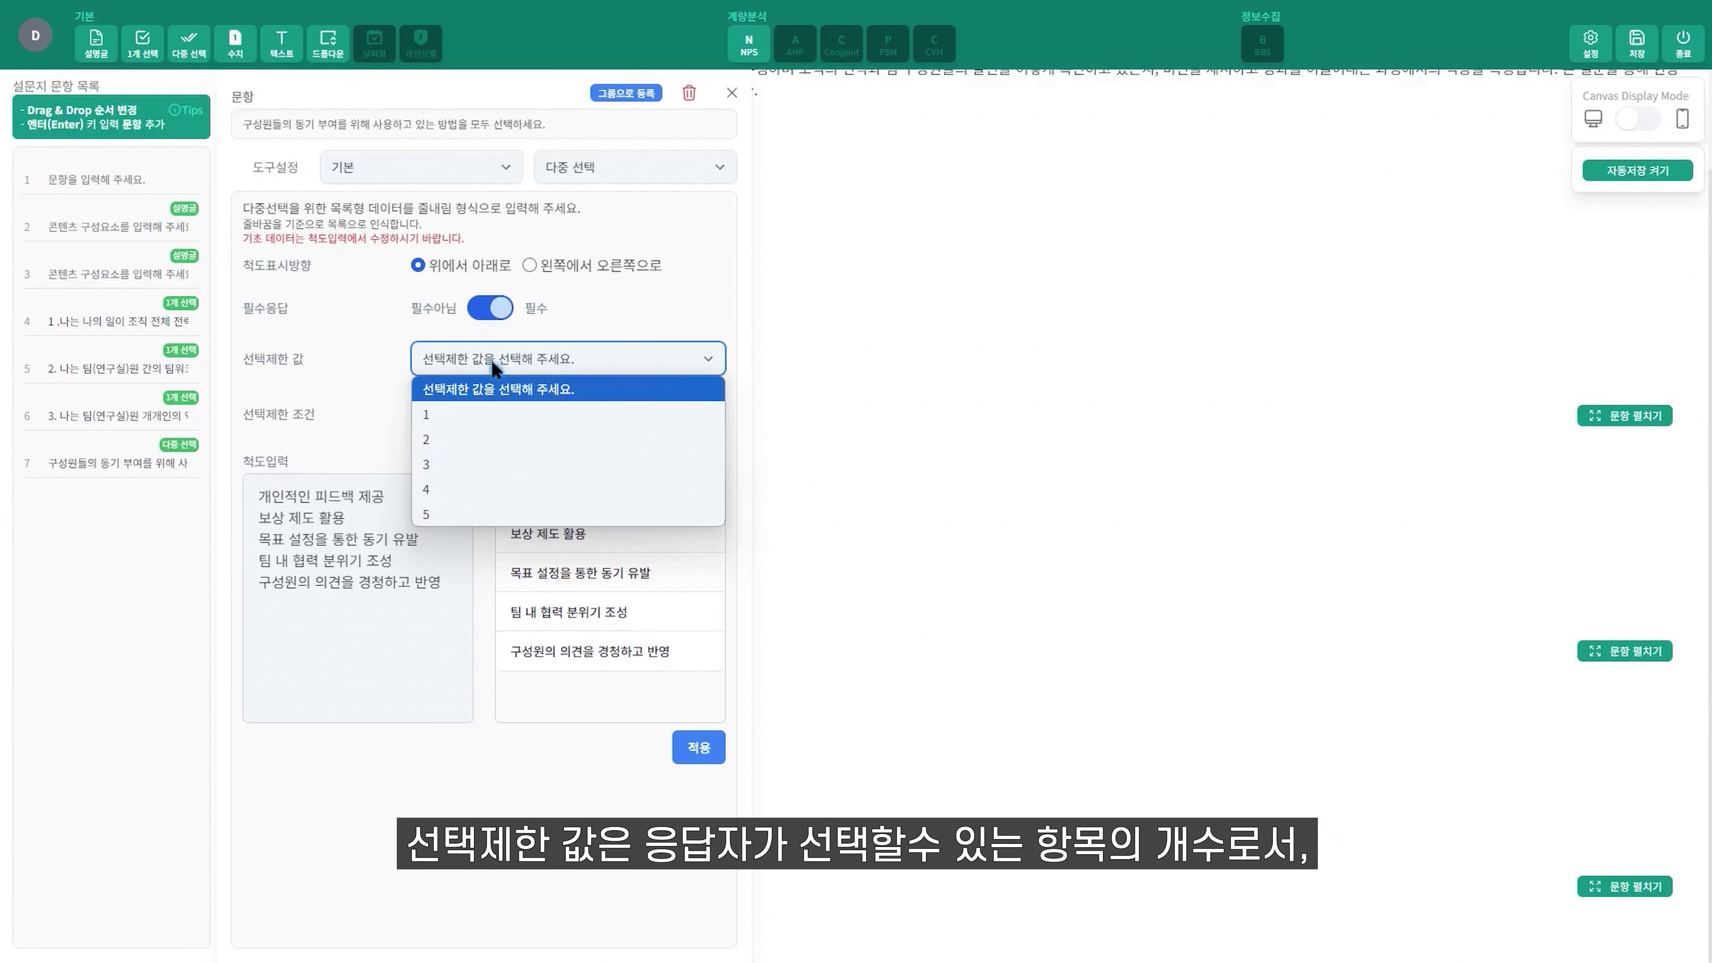
{"action": "left_click", "coordinate": [458, 505]}
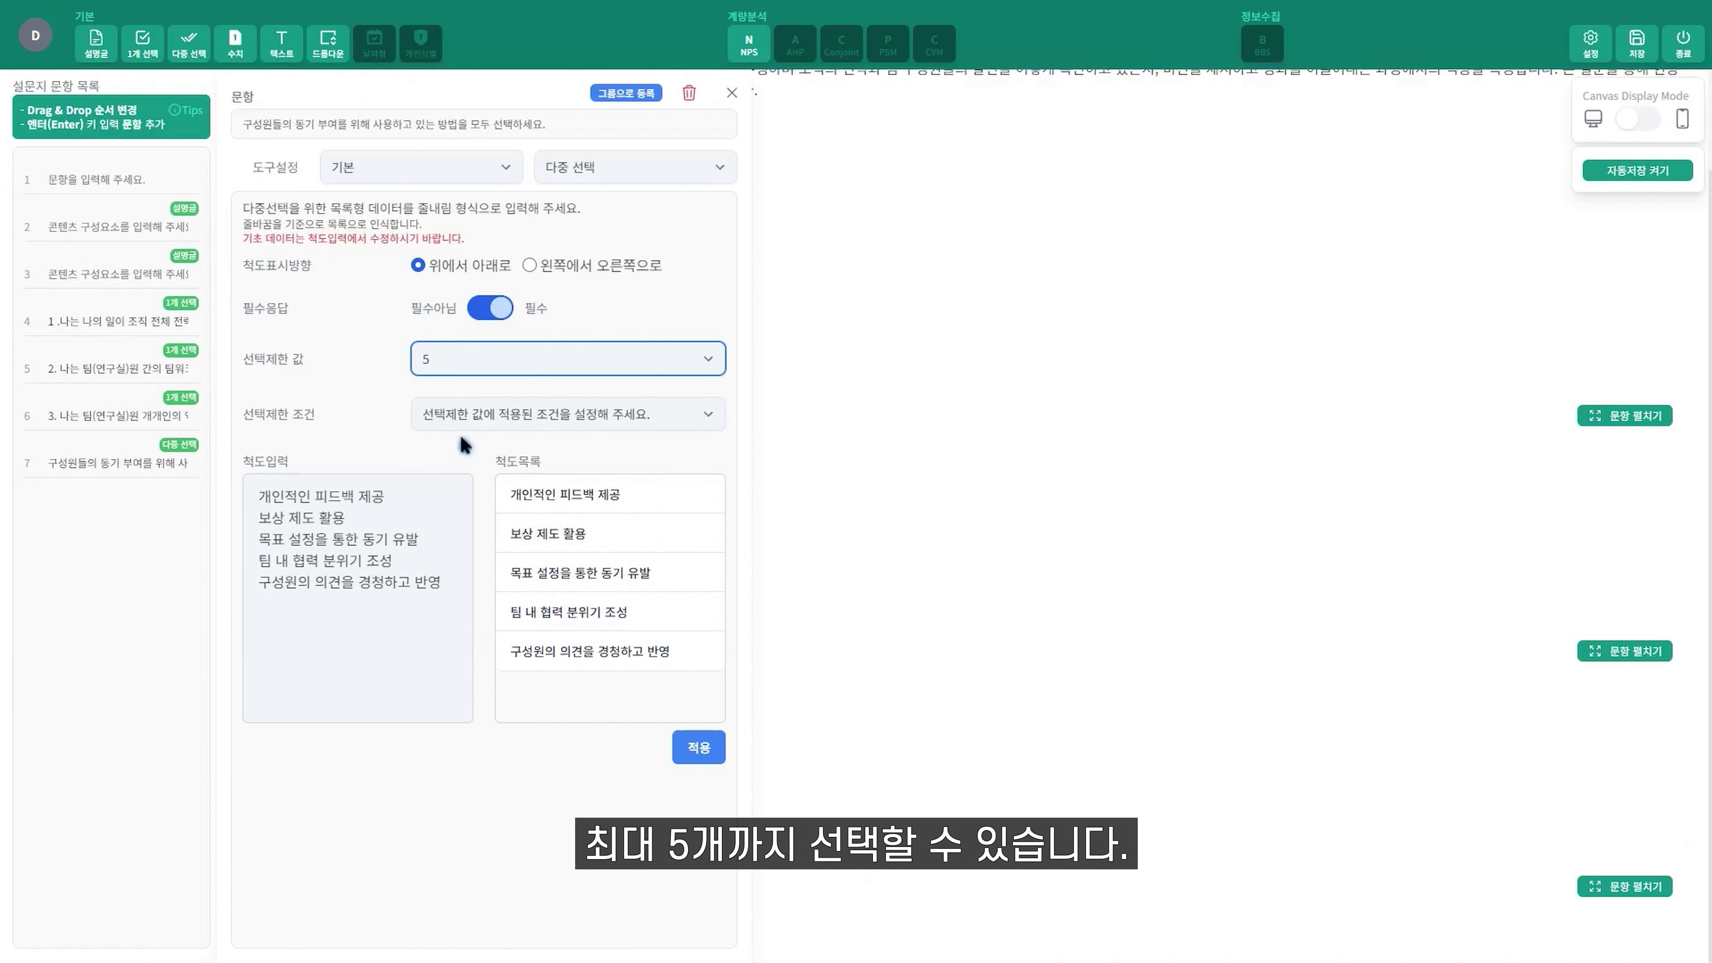
{"action": "left_click", "coordinate": [460, 407]}
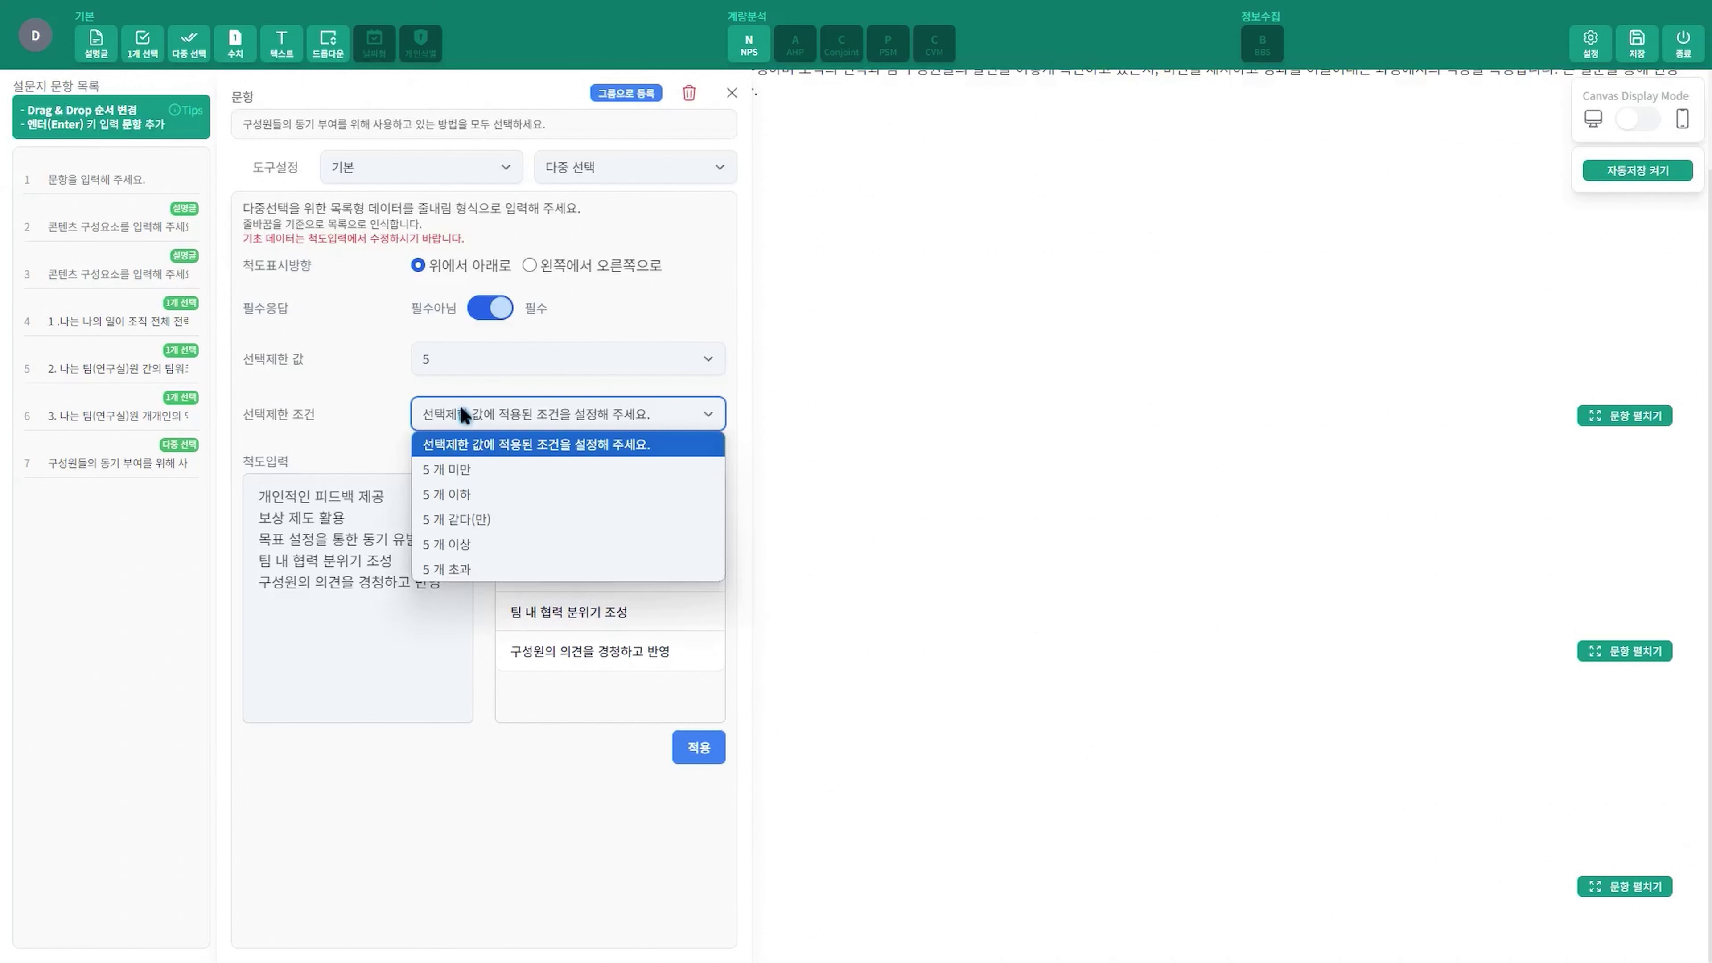
{"action": "left_click", "coordinate": [470, 499]}
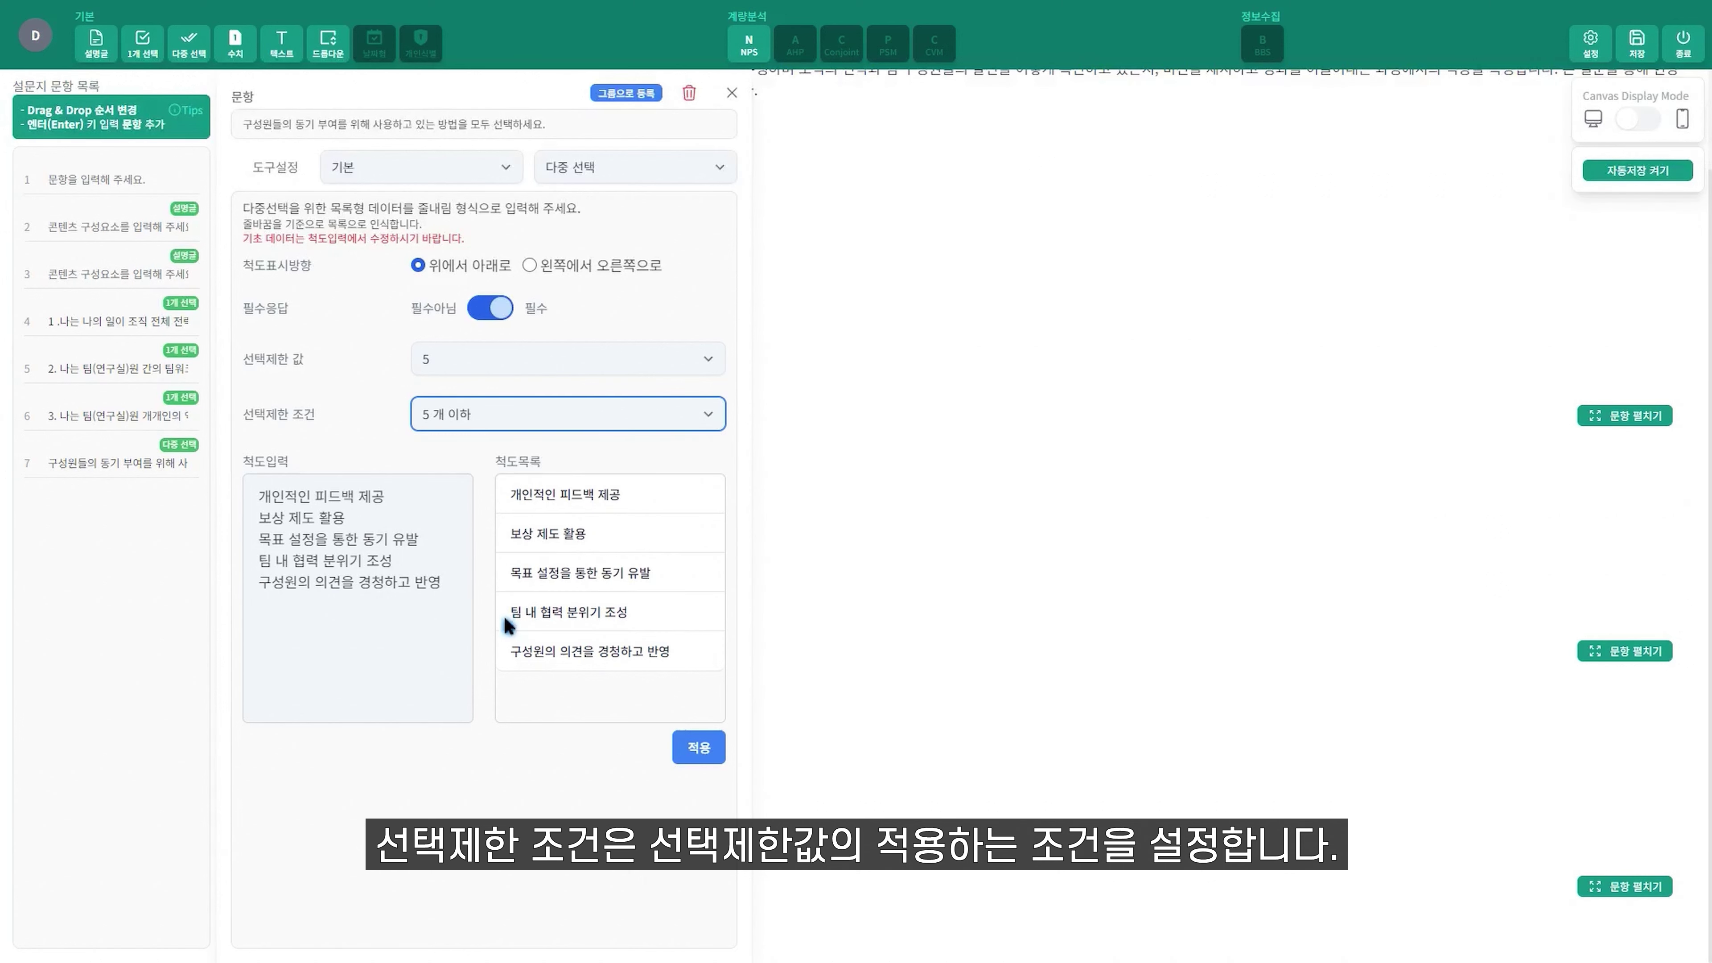
{"action": "left_click", "coordinate": [720, 750]}
Step: Expand the motivation-methods question in the preview and check its answer options
{"action": "scroll", "coordinate": [727, 753], "scroll_direction": "down", "scroll_amount": 1}
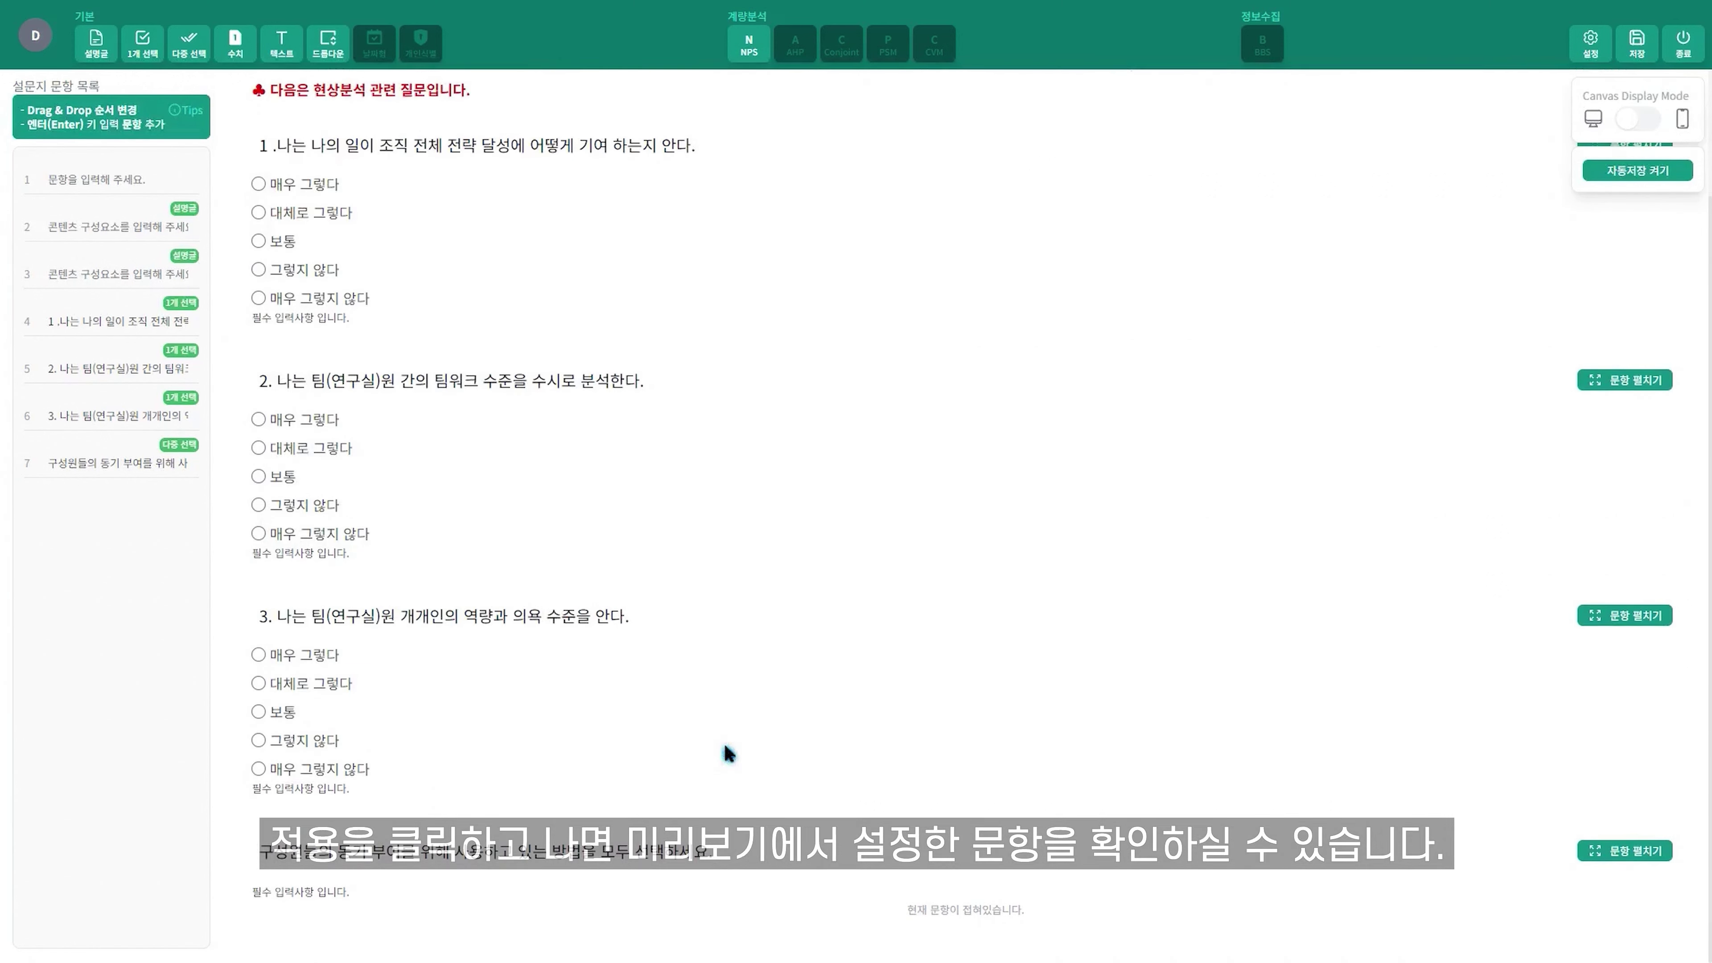
{"action": "left_click", "coordinate": [1591, 856]}
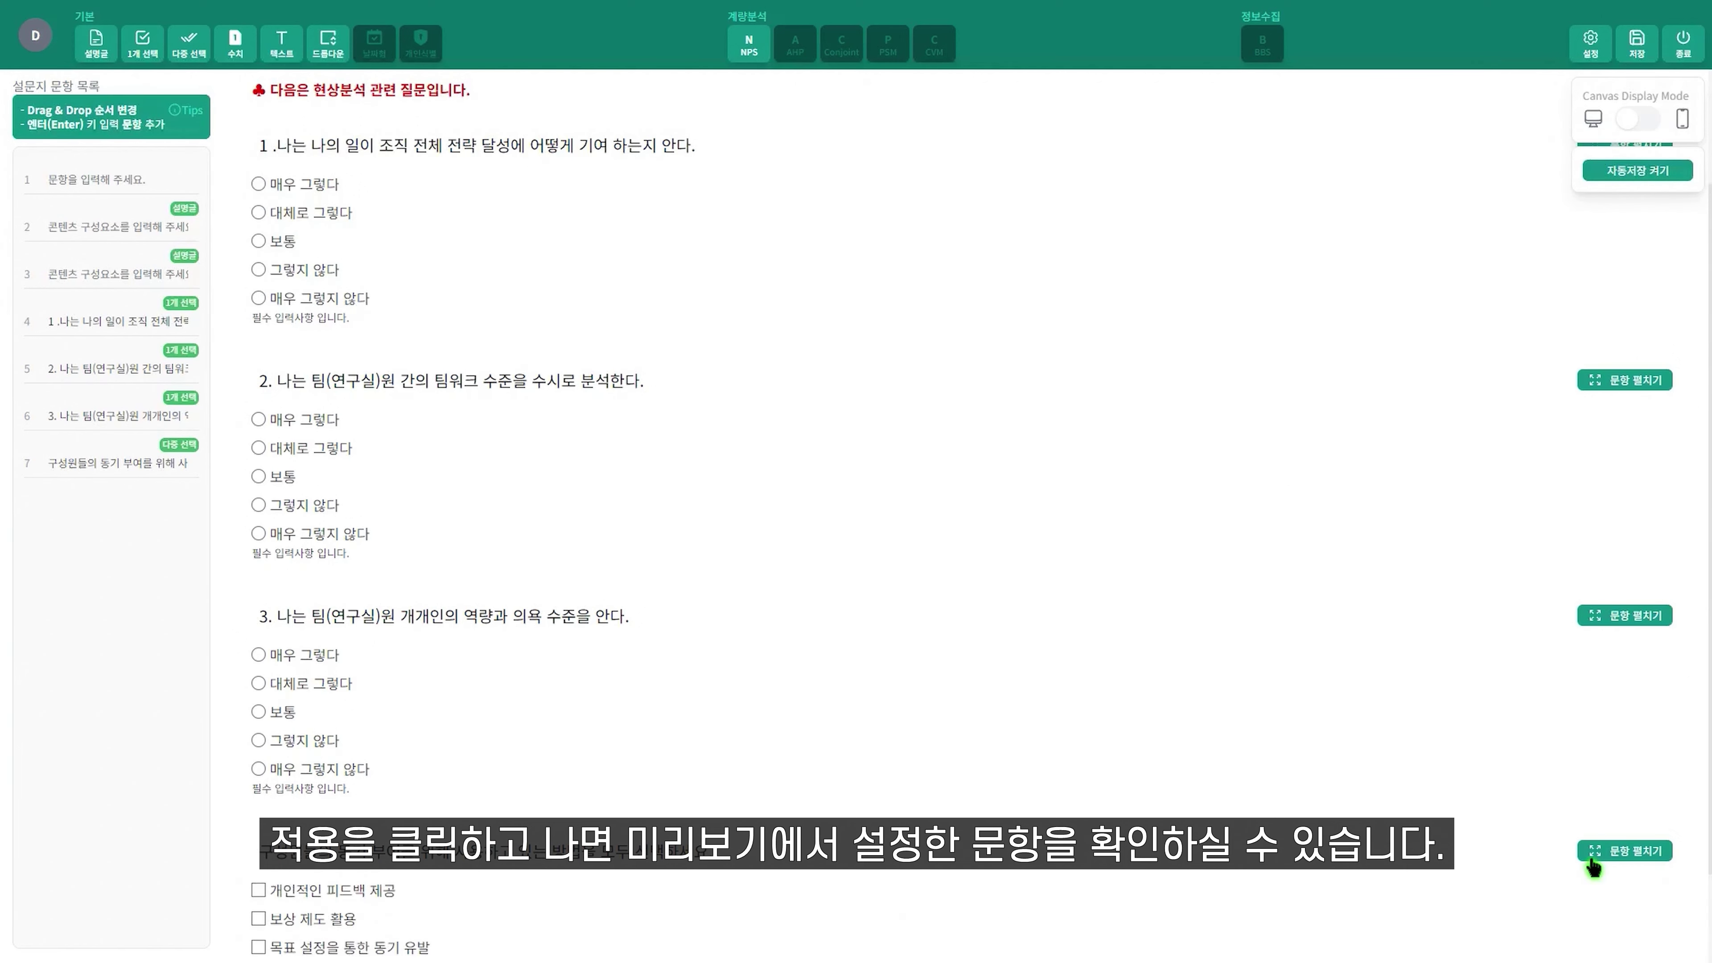
{"action": "scroll", "coordinate": [1544, 853], "scroll_direction": "down", "scroll_amount": 2}
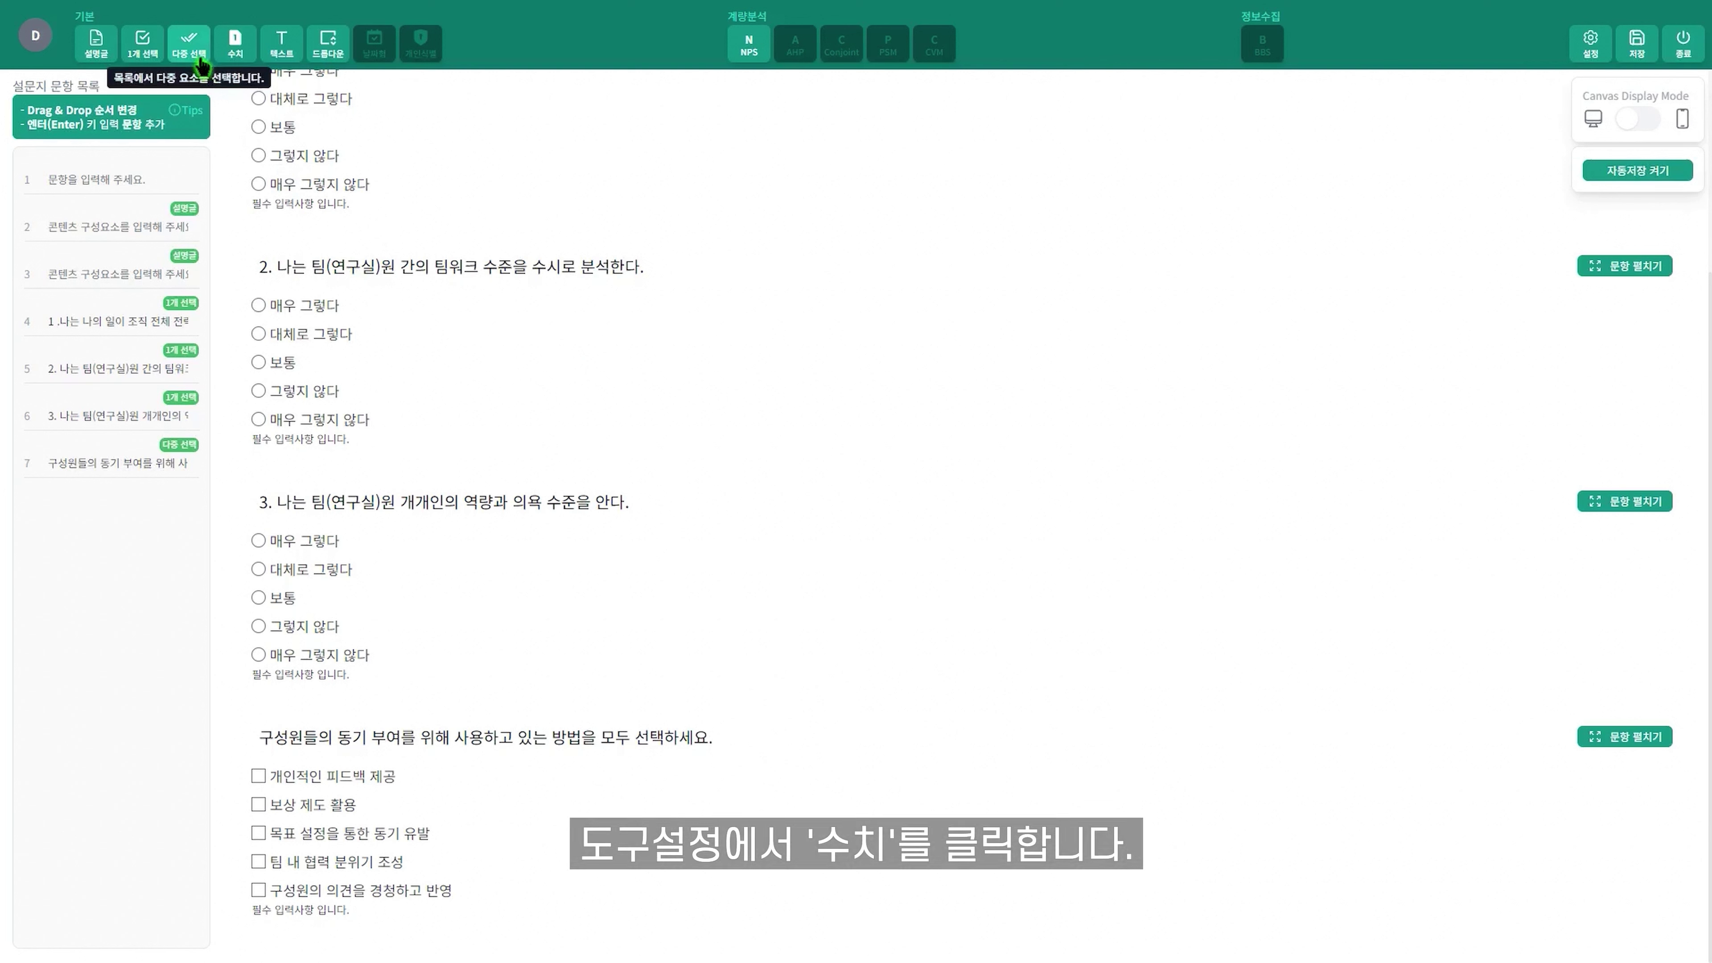
Step: Add a numeric (수치) question reading "구성원들과 성과 목표에 대해 논의하는 빈도는 얼마나 되나요?"
{"action": "left_click", "coordinate": [231, 61]}
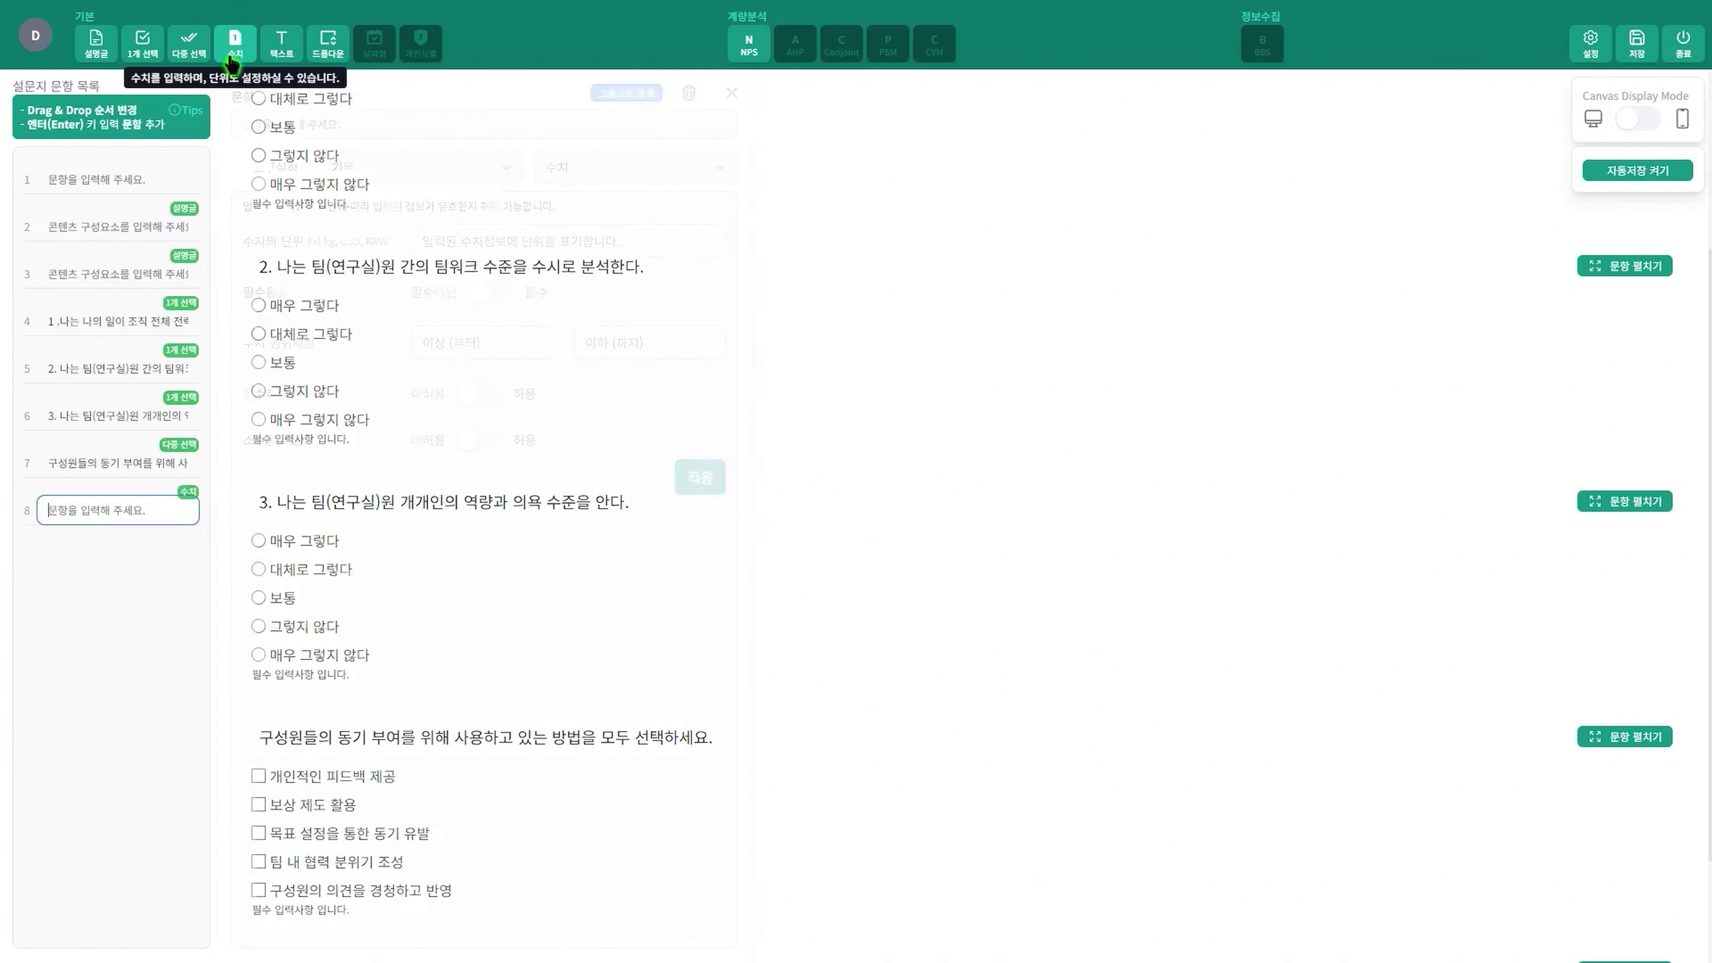
{"action": "left_click", "coordinate": [460, 127]}
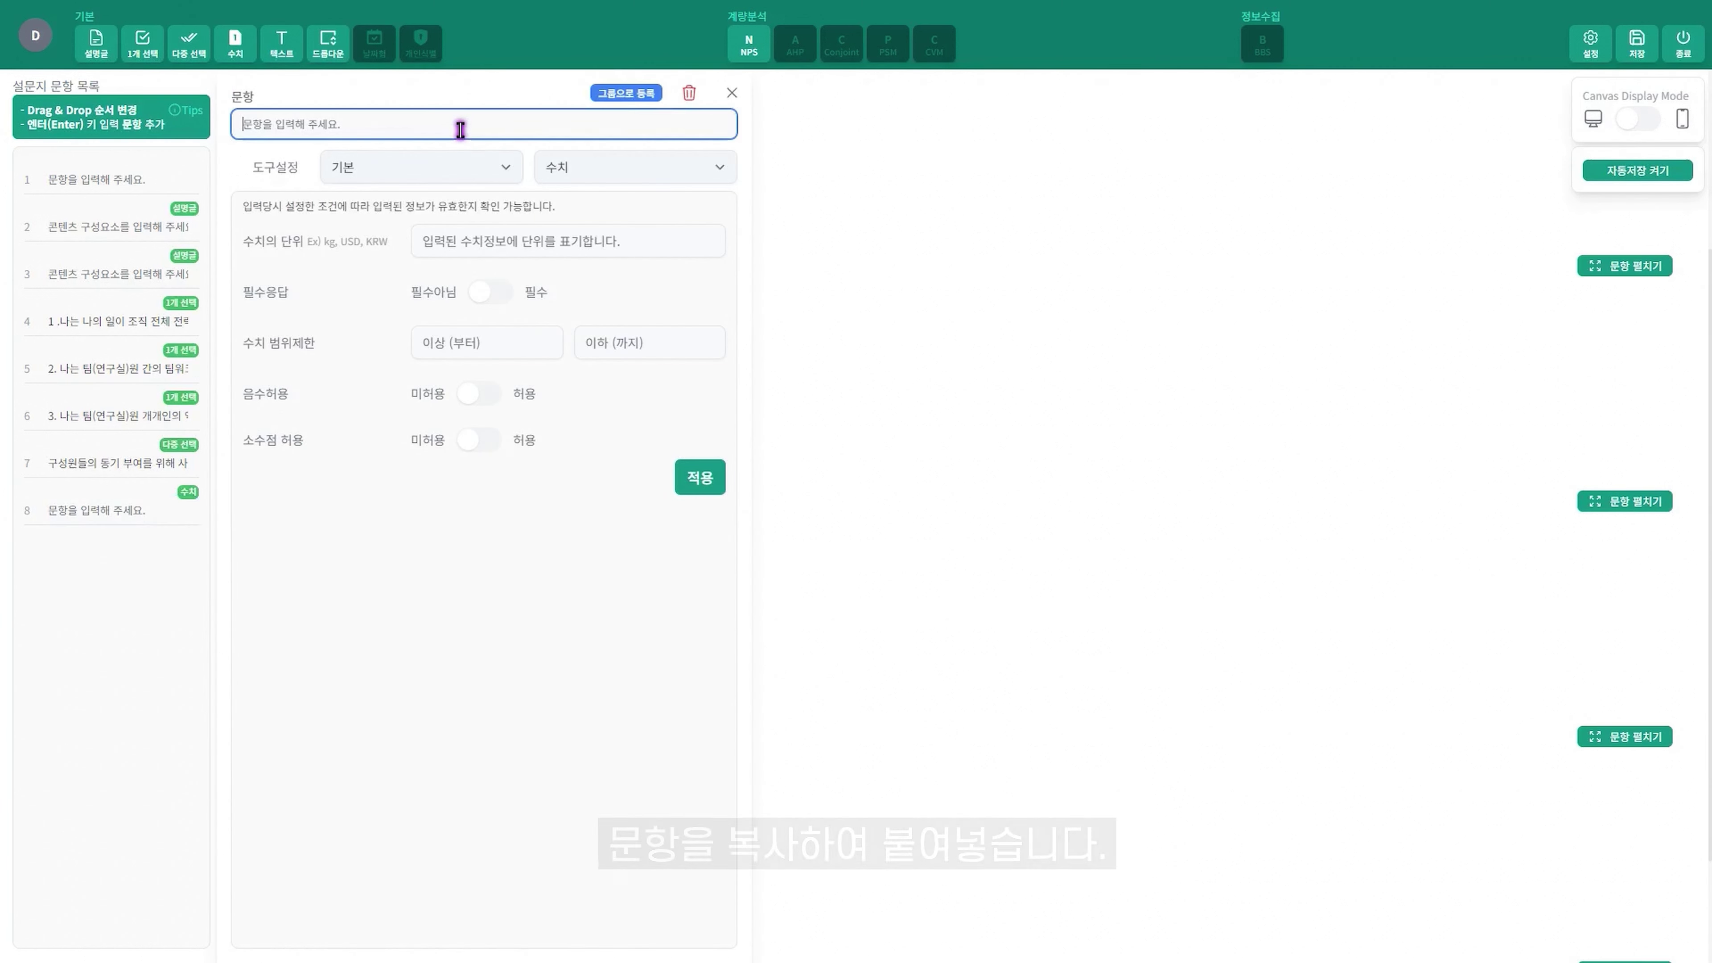
{"action": "type", "text": "구성원들과 성과 목표에 대해 논의하는 빈도는 얼마나 되나요?"}
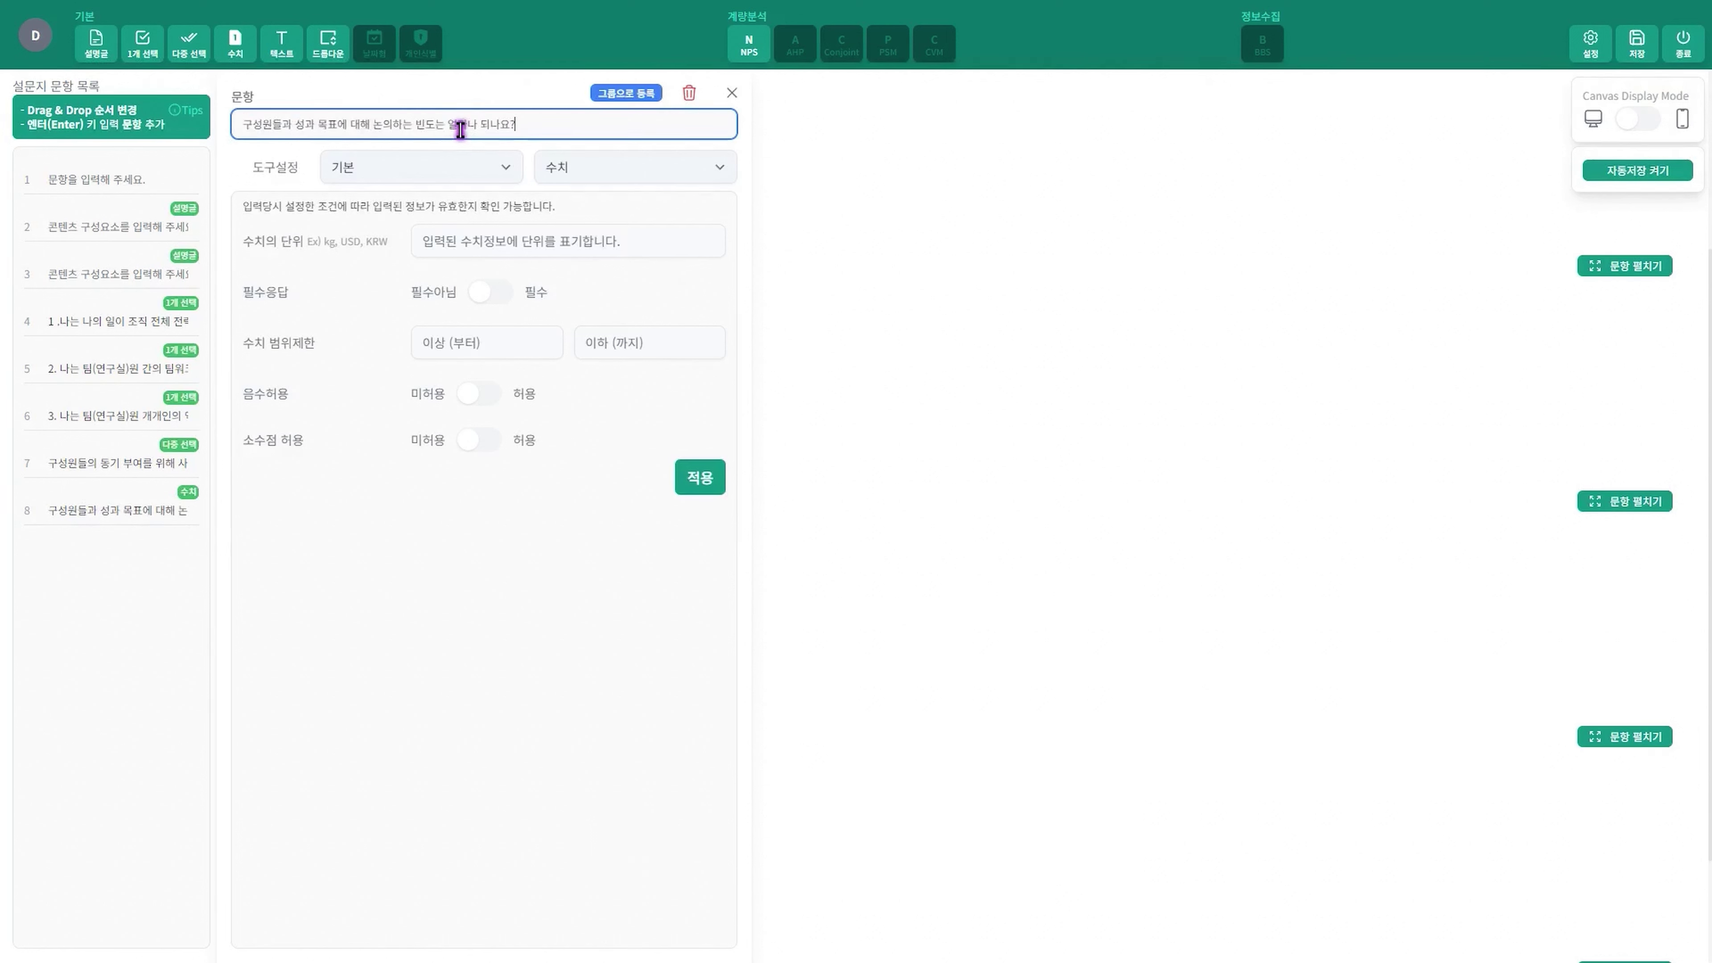
Step: Set the numeric question's unit to 회 and make its response mandatory (필수)
{"action": "left_click", "coordinate": [502, 238]}
{"action": "type", "text": "회"}
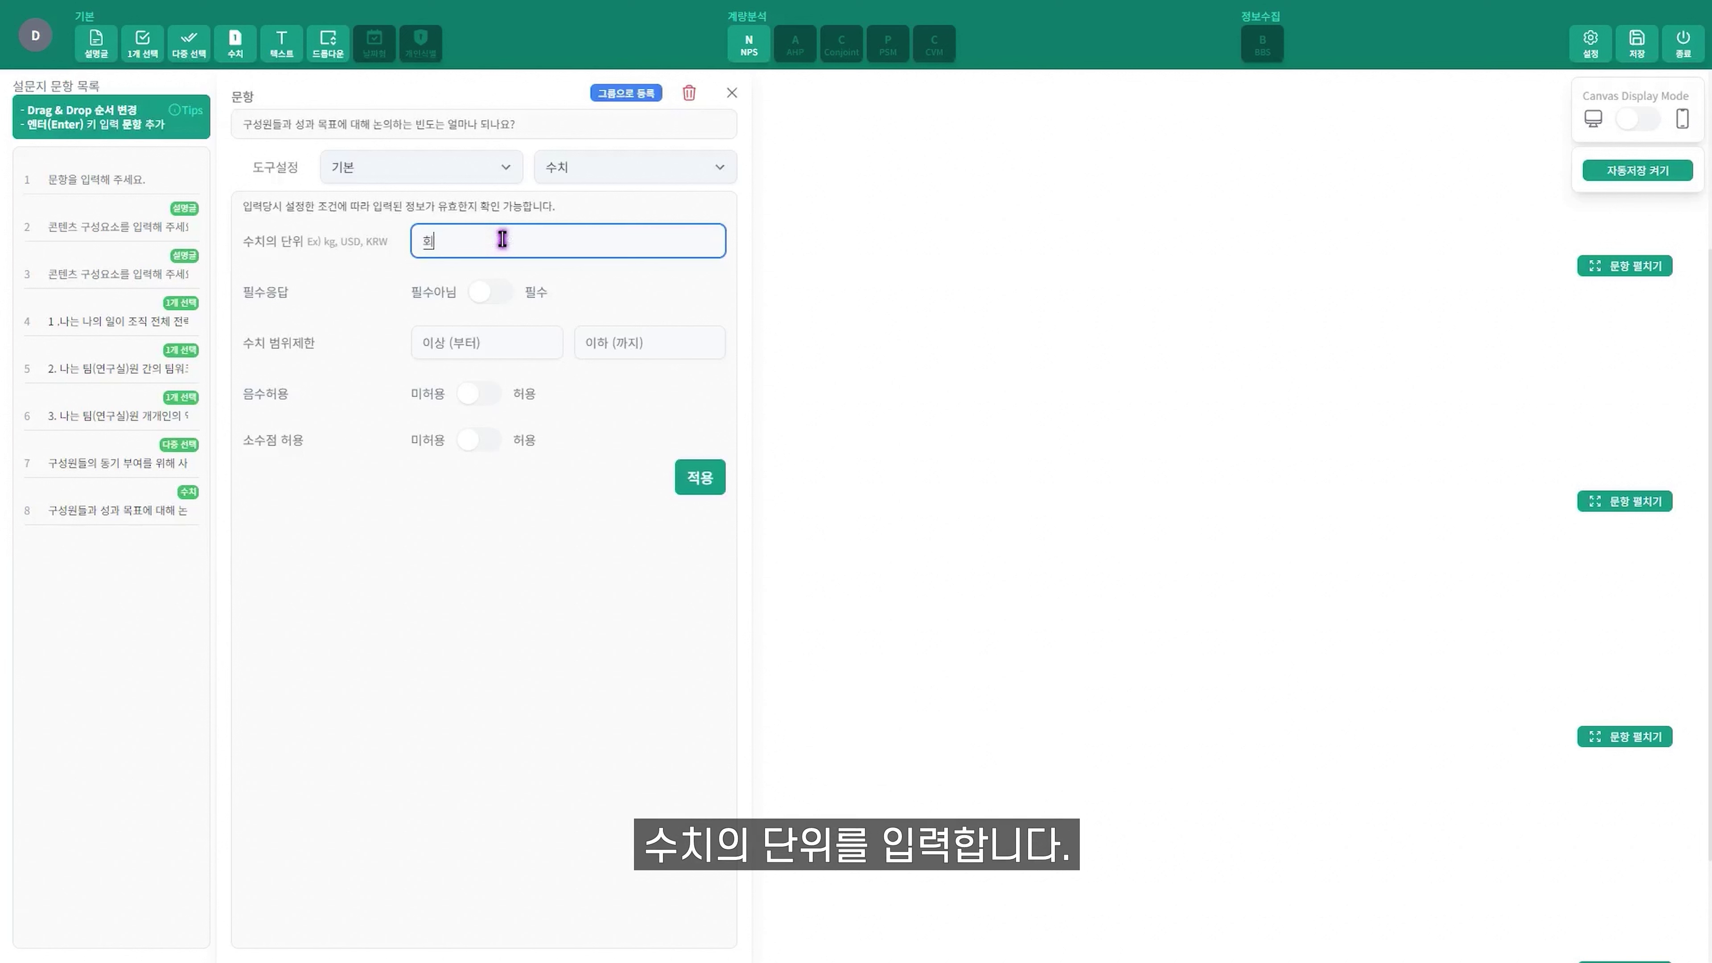
{"action": "left_click", "coordinate": [586, 492]}
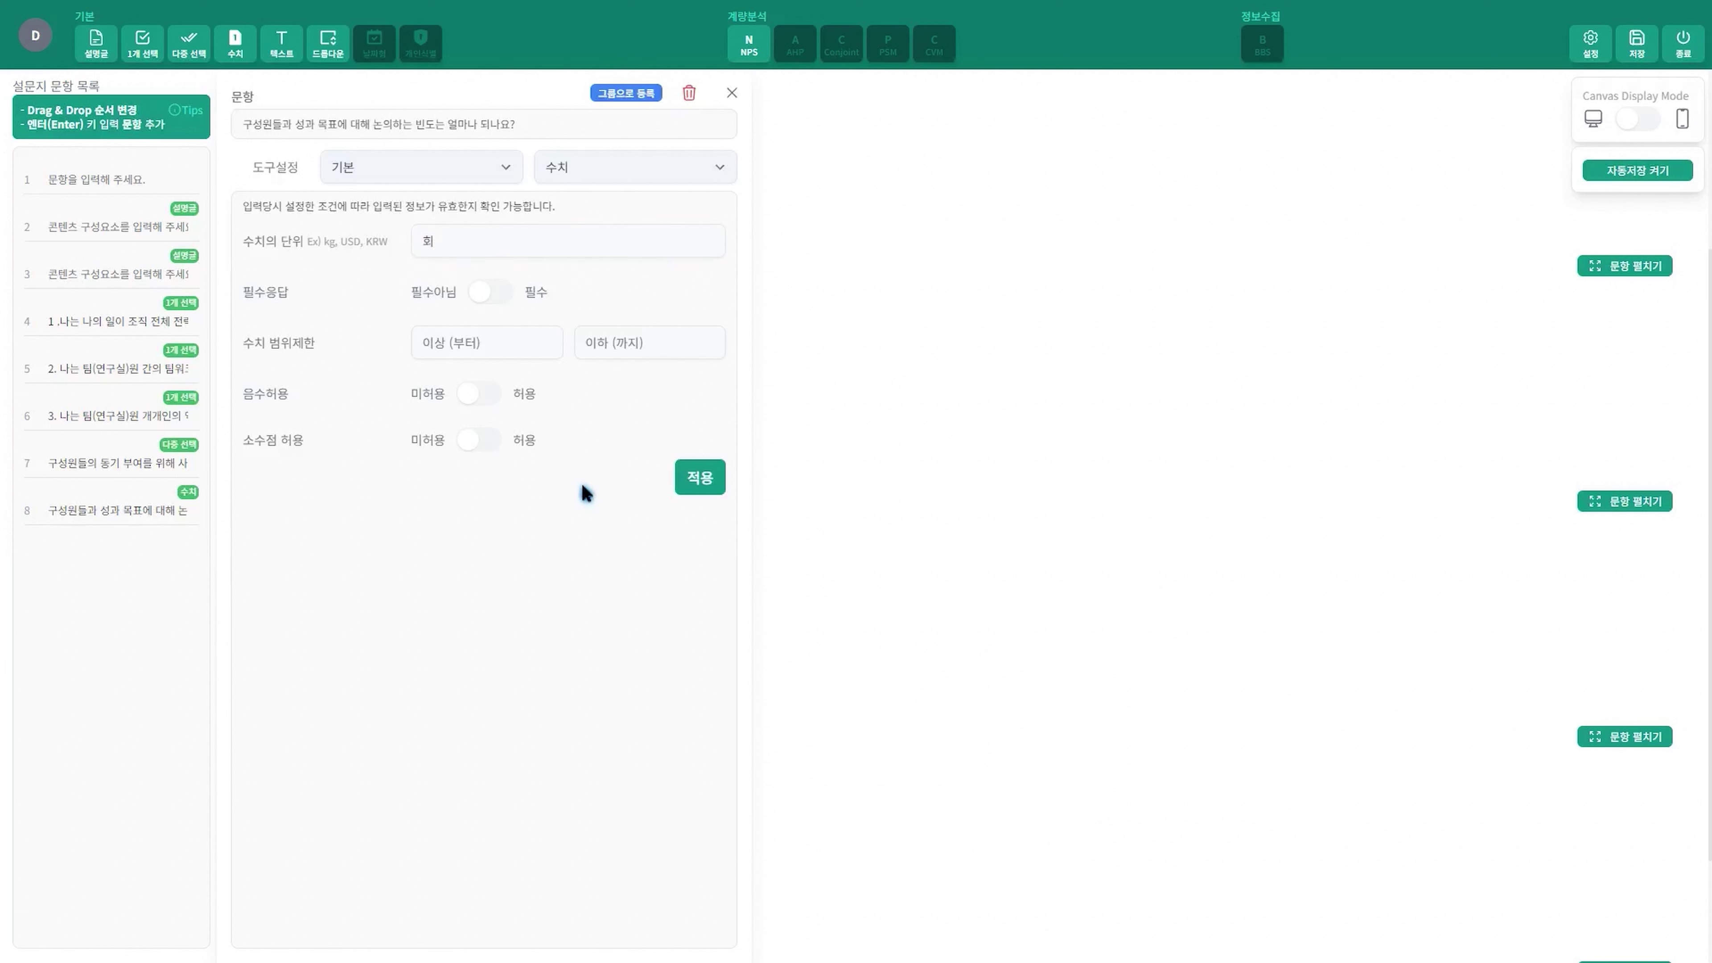
{"action": "left_click", "coordinate": [482, 294]}
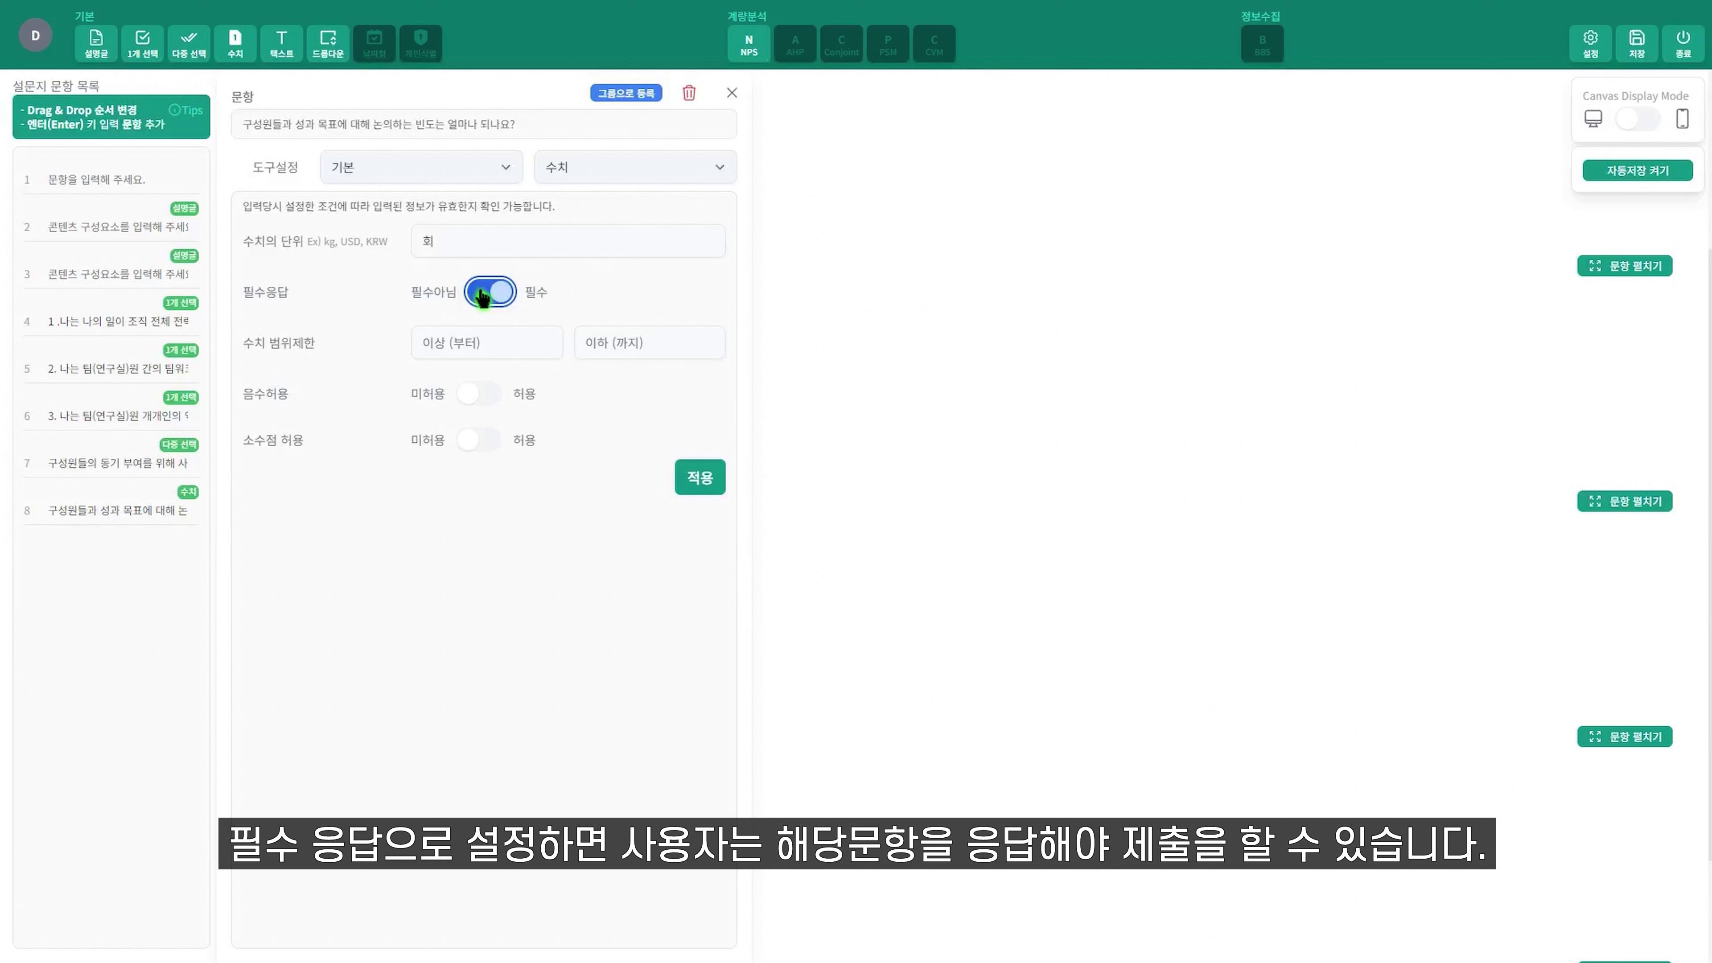
Step: Make the numeric question optional (필수아님), limit its value range to 0–10 and apply the settings
{"action": "left_click", "coordinate": [482, 294]}
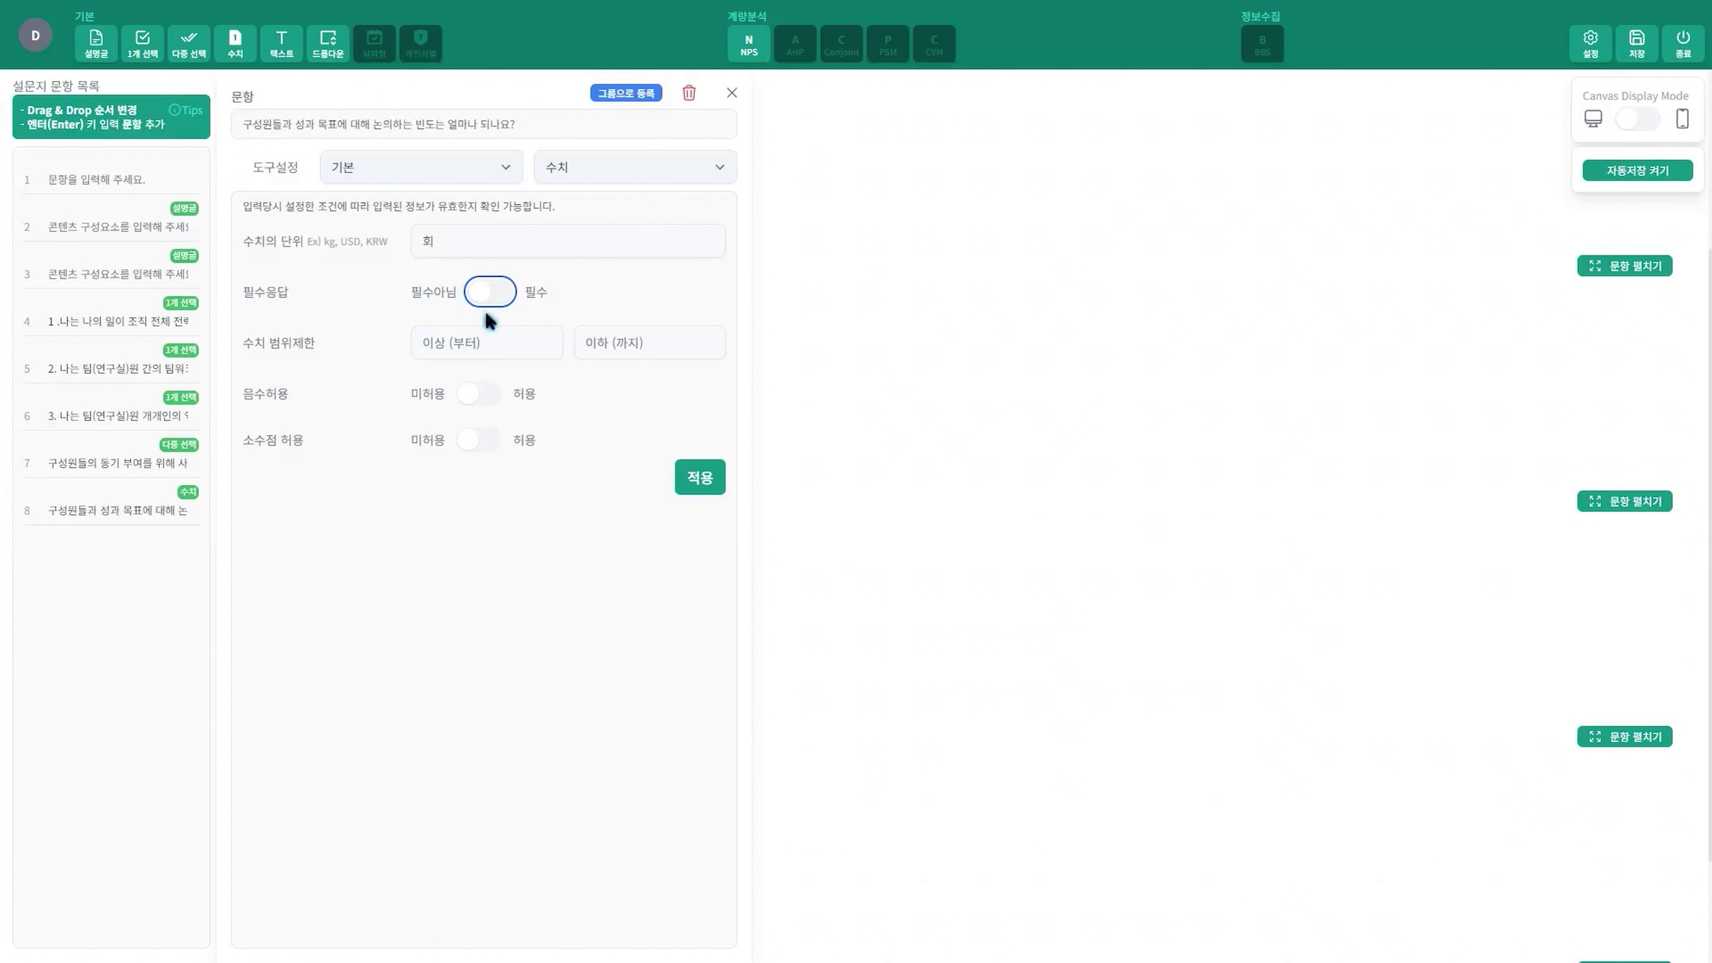
{"action": "left_click", "coordinate": [523, 345]}
{"action": "key", "text": "Tab"}
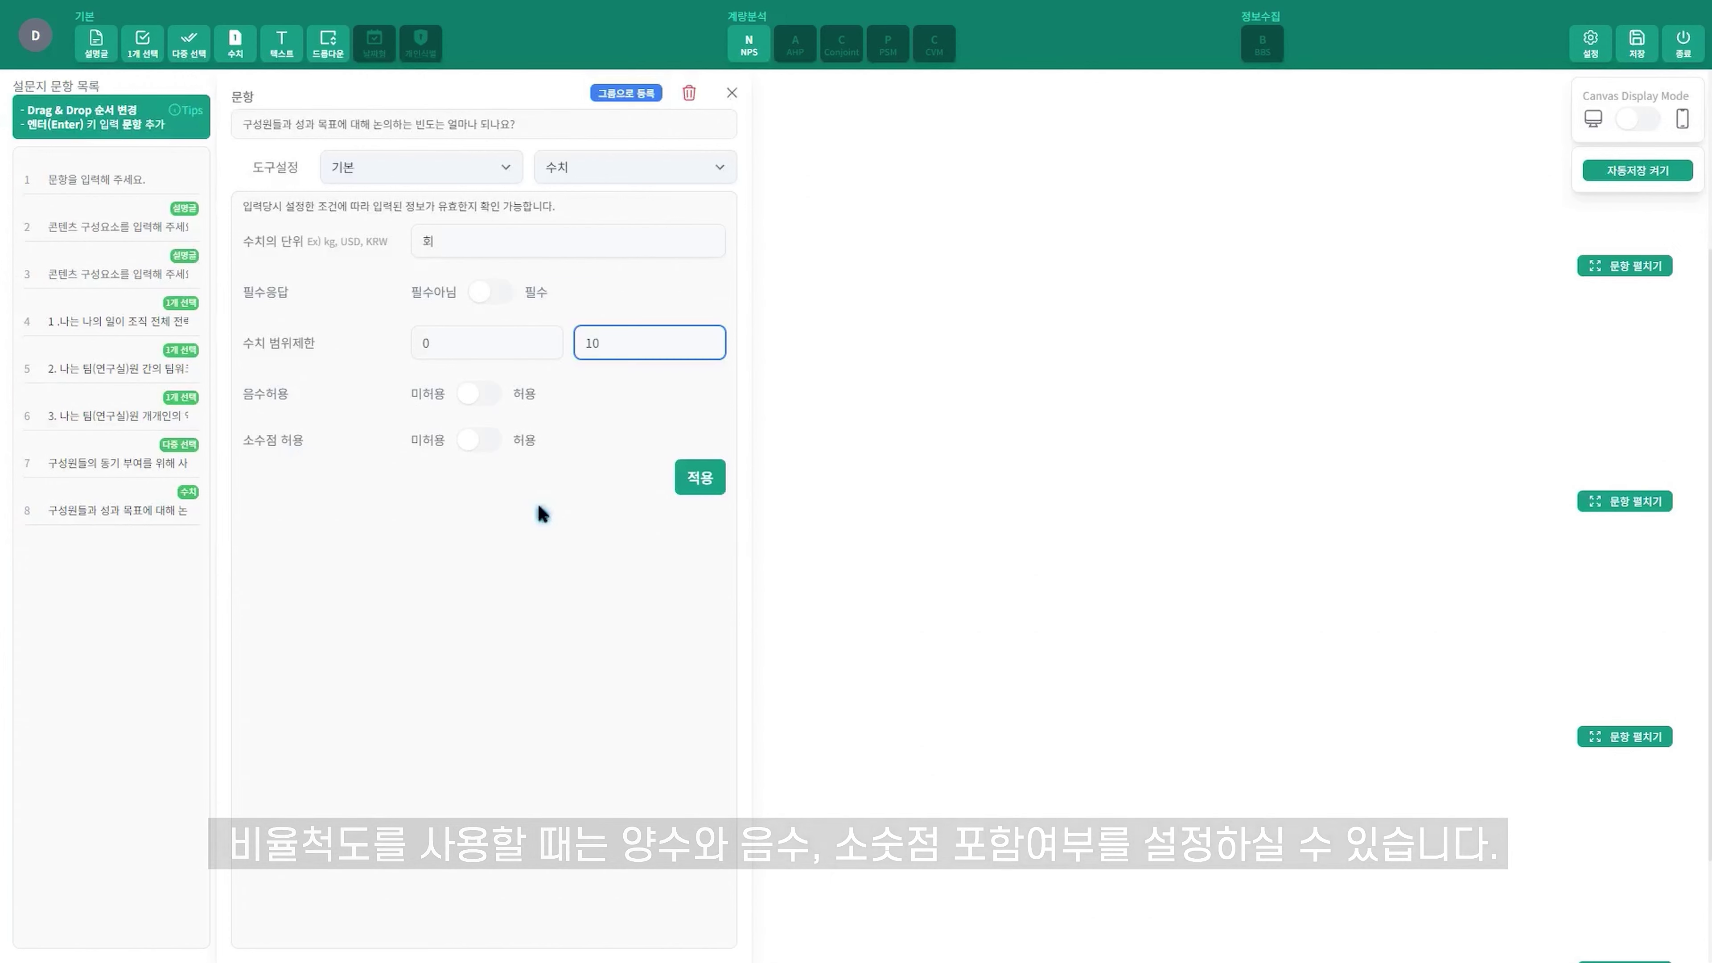
{"action": "left_click", "coordinate": [706, 482]}
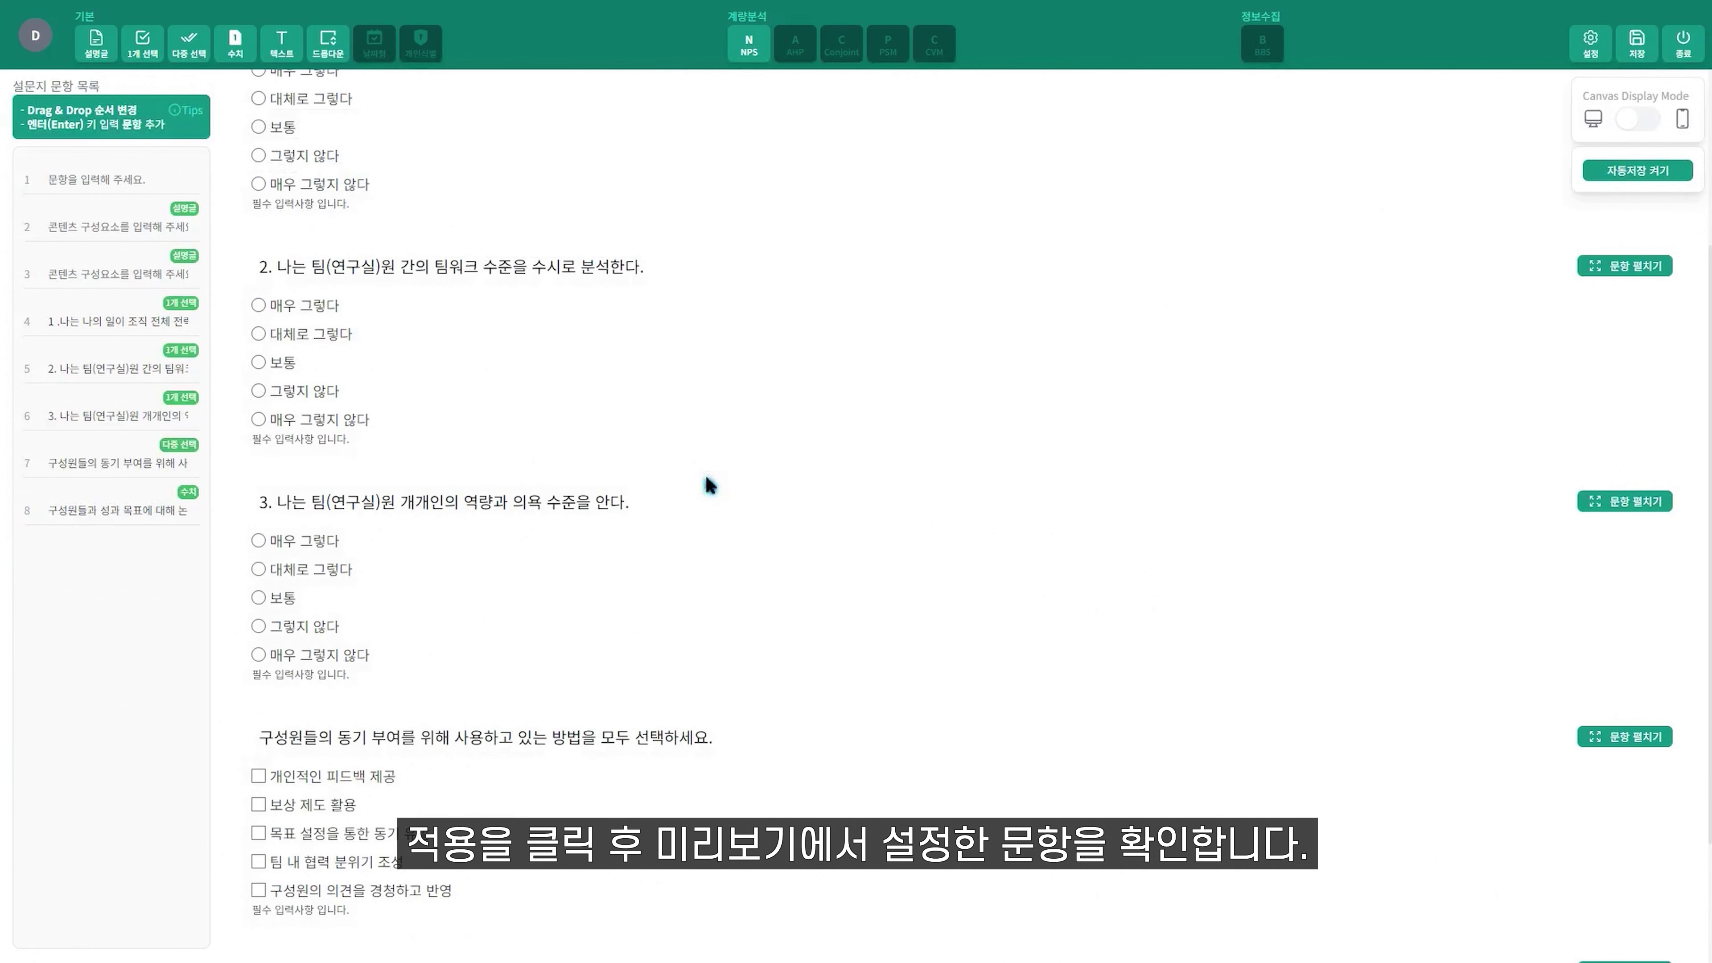
{"action": "scroll", "coordinate": [706, 484], "scroll_direction": "down", "scroll_amount": 3}
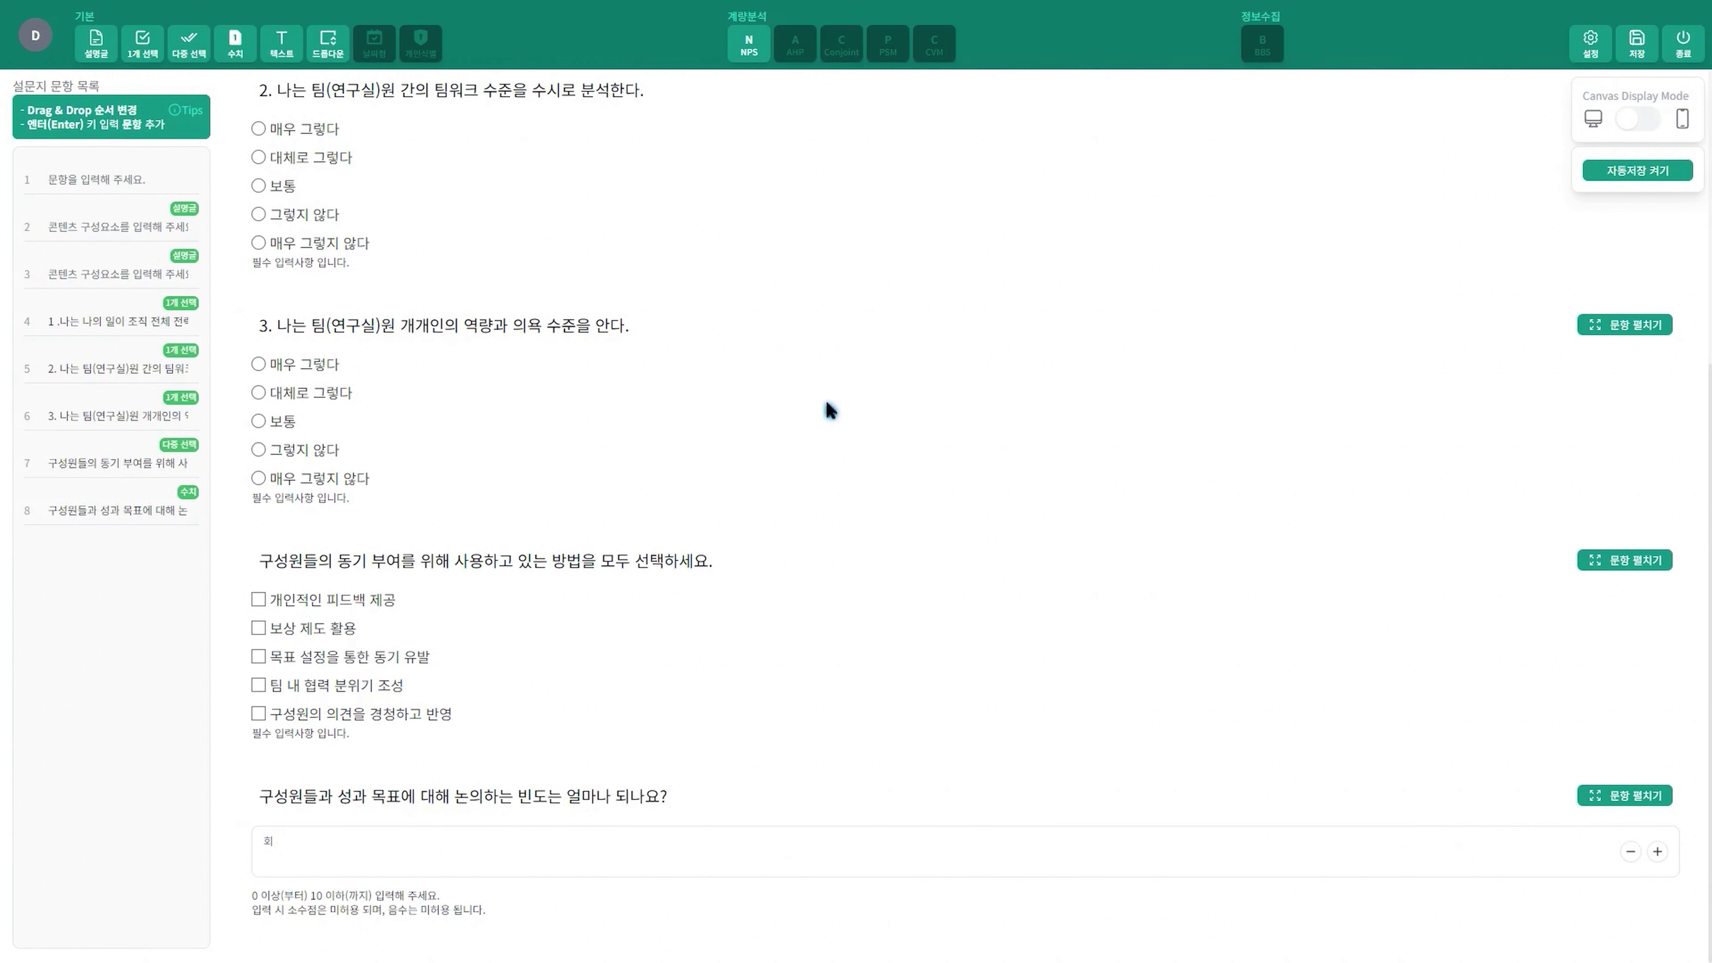
Step: Add a text (텍스트) question reading "조직의 목표 달성을 위해 팀원들과 소통할 때 가장 중요하게 생각하는 점은 무엇인가요?" and apply it
{"action": "left_click", "coordinate": [286, 57]}
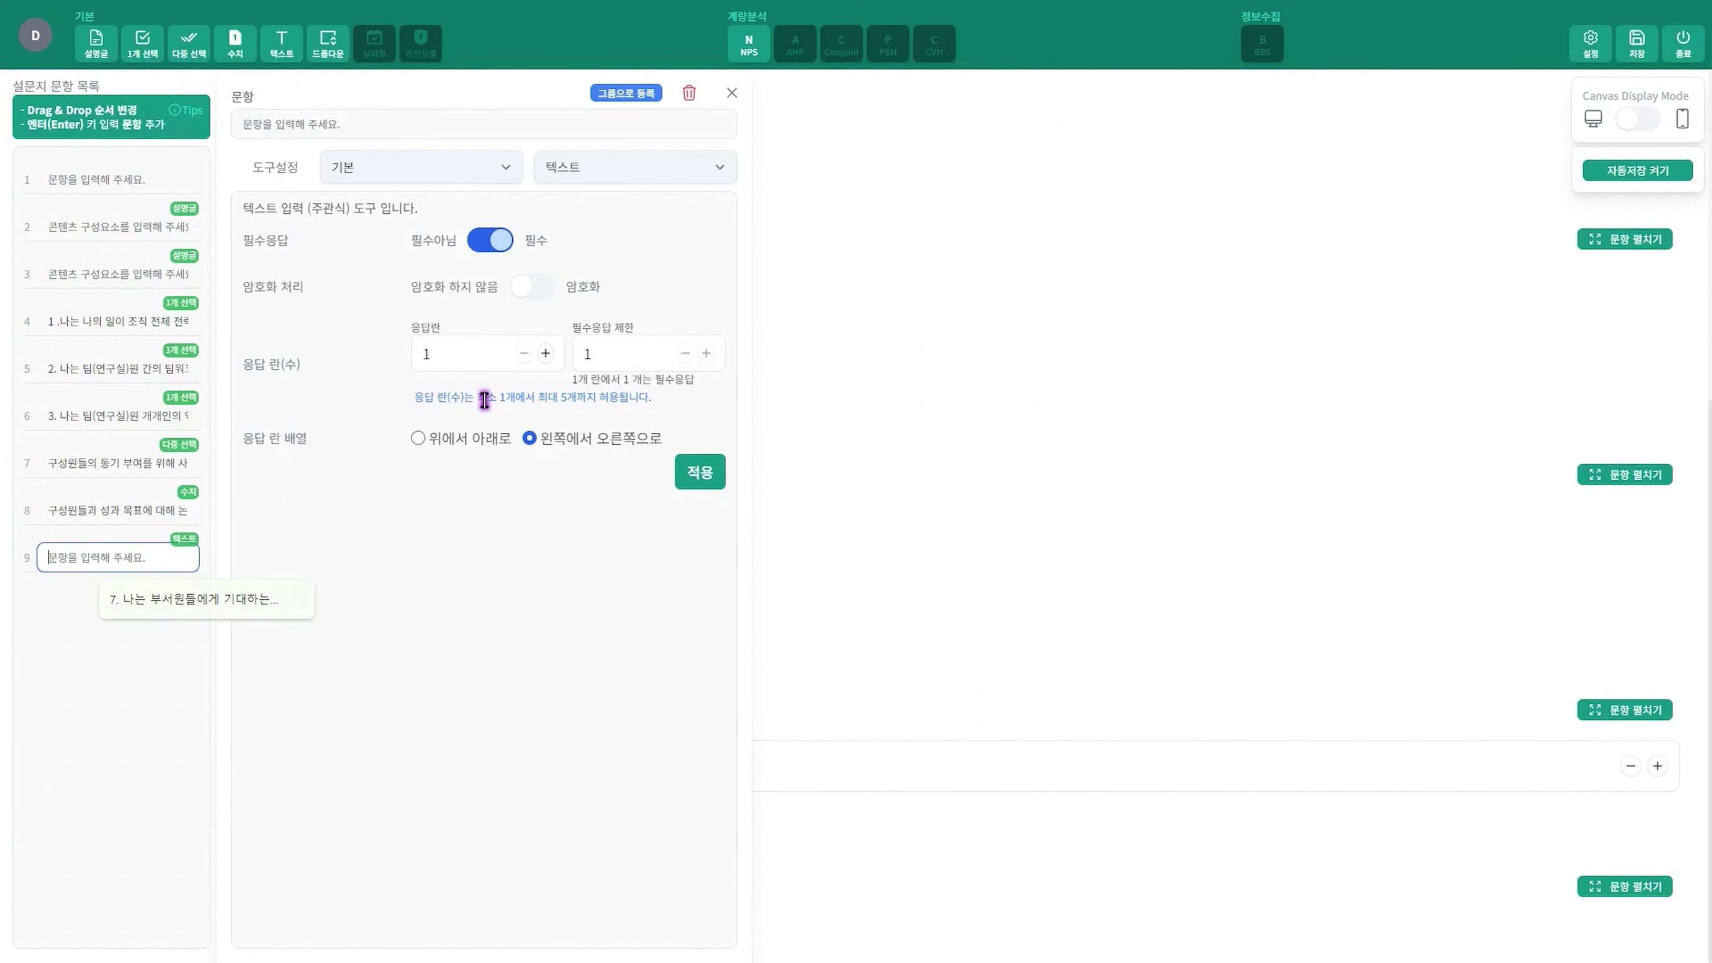
{"action": "left_click", "coordinate": [352, 127]}
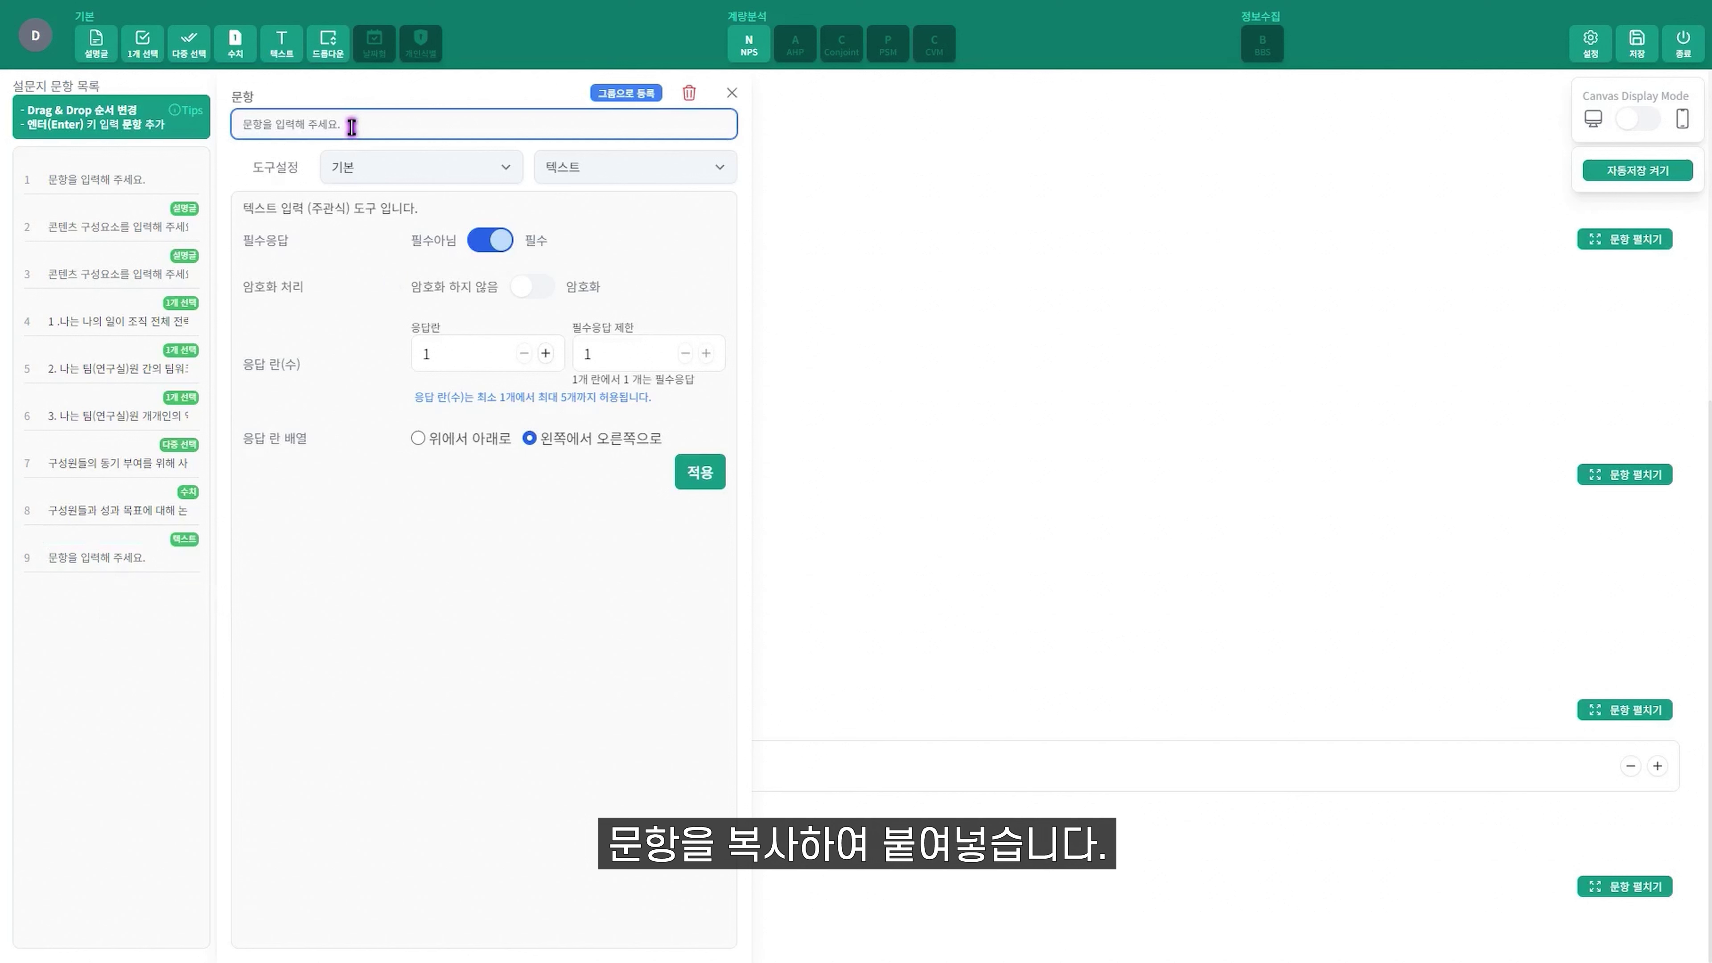
{"action": "type", "text": "조직의 목표 달성을 위해 팀원들과 소통할 때 가장 중요하게 생각하는 점은 무엇인가요?"}
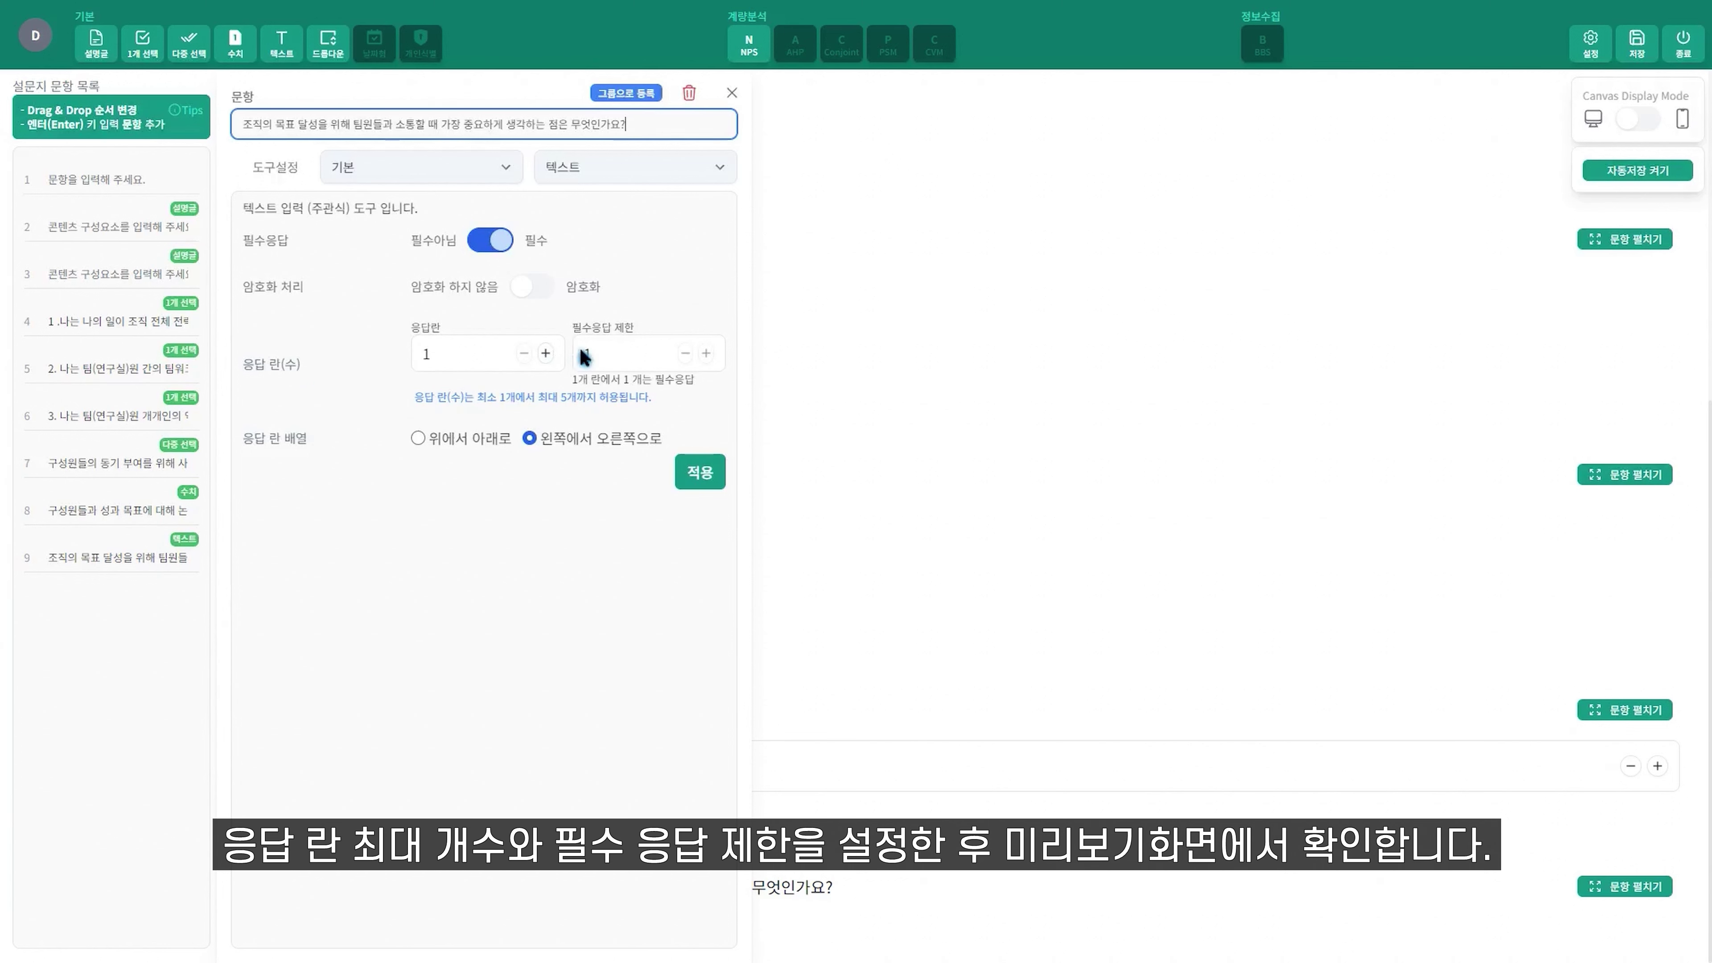
{"action": "left_click", "coordinate": [698, 471]}
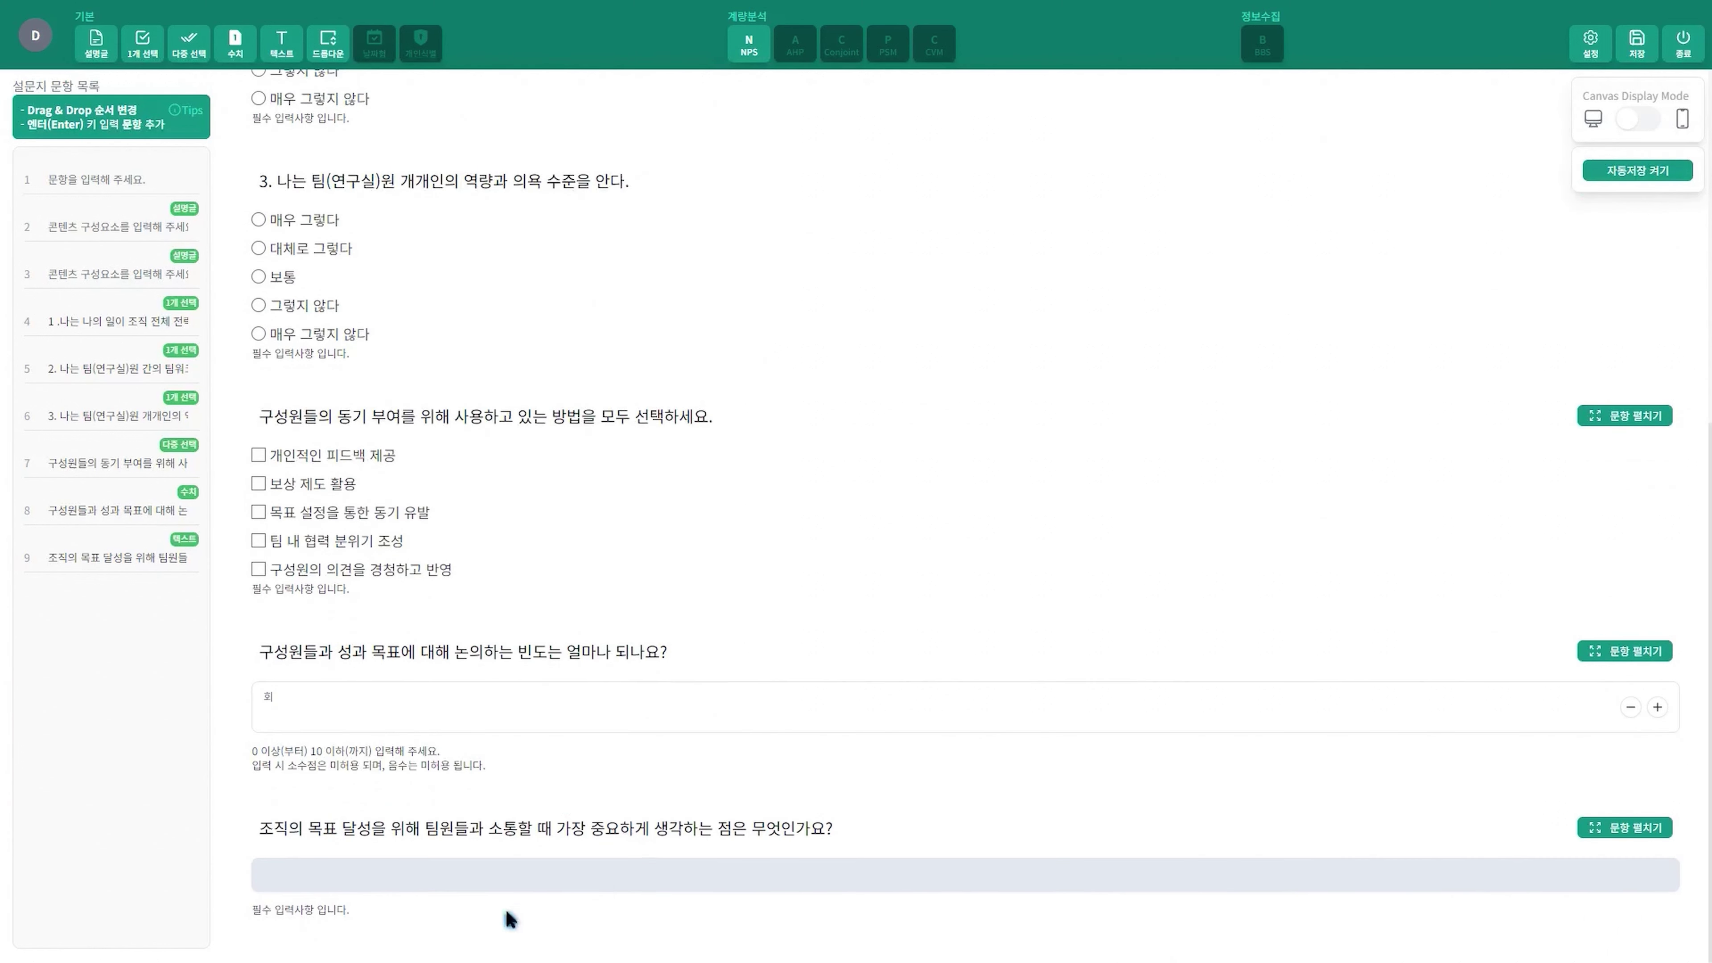
Step: Set the text question's number of answer fields (응답란) to 2 and apply it
{"action": "left_click", "coordinate": [100, 562]}
{"action": "left_click", "coordinate": [546, 354]}
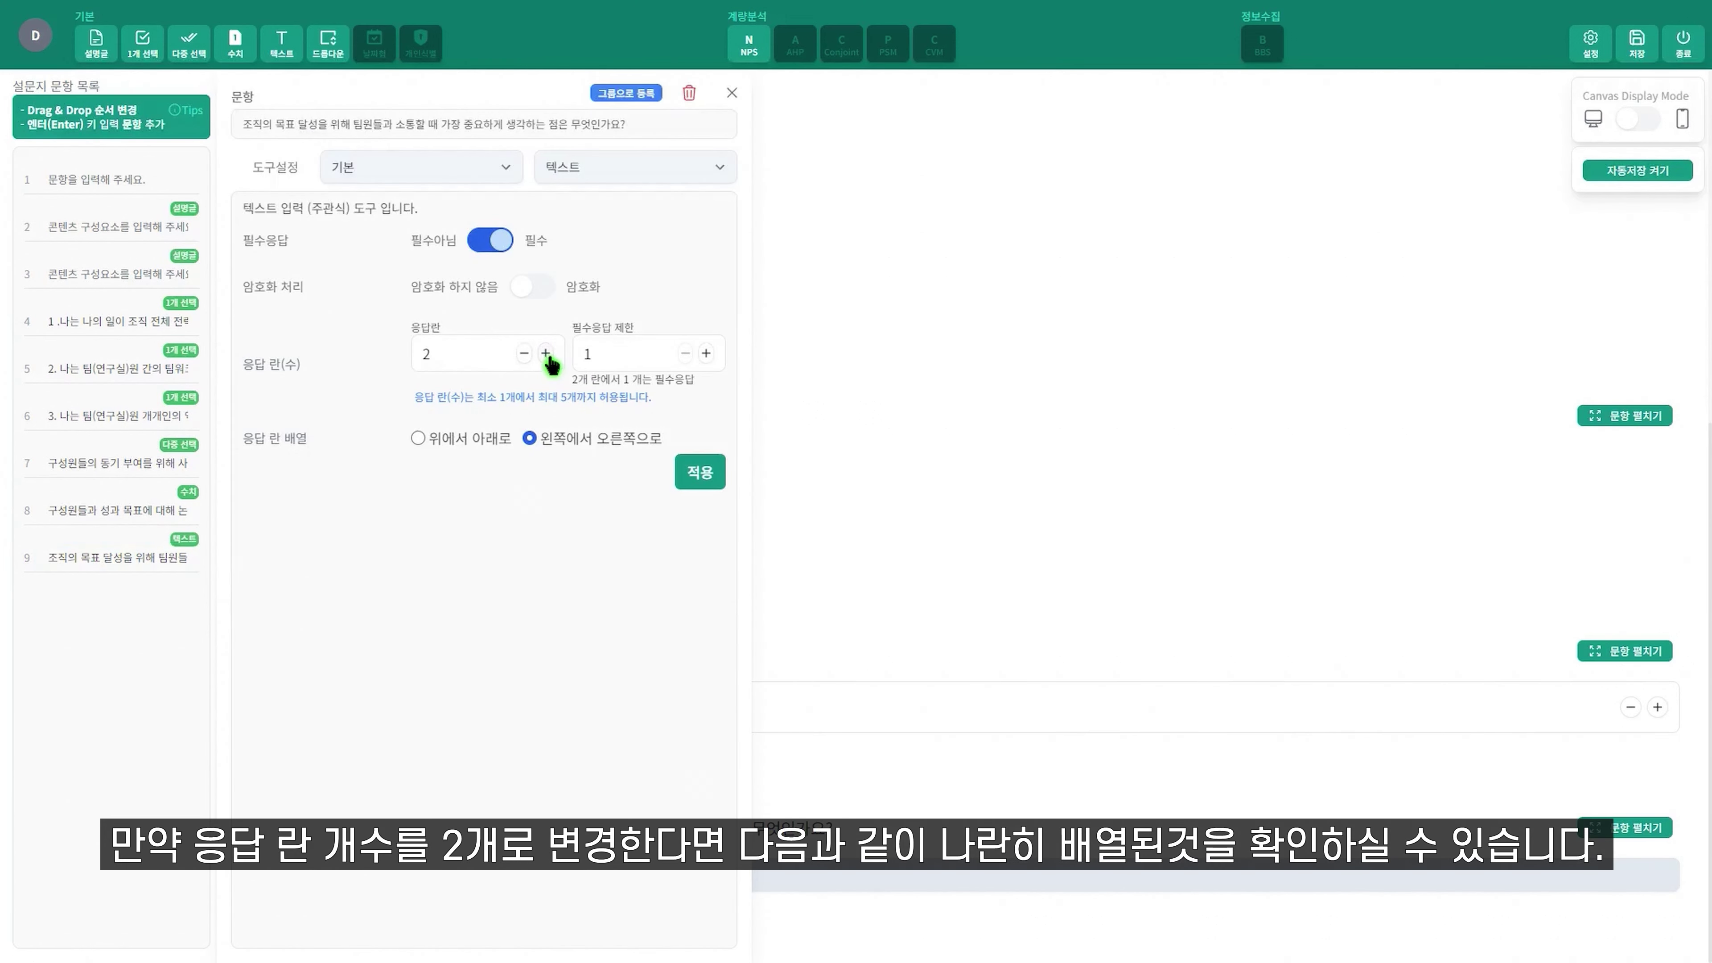
{"action": "left_click", "coordinate": [704, 470]}
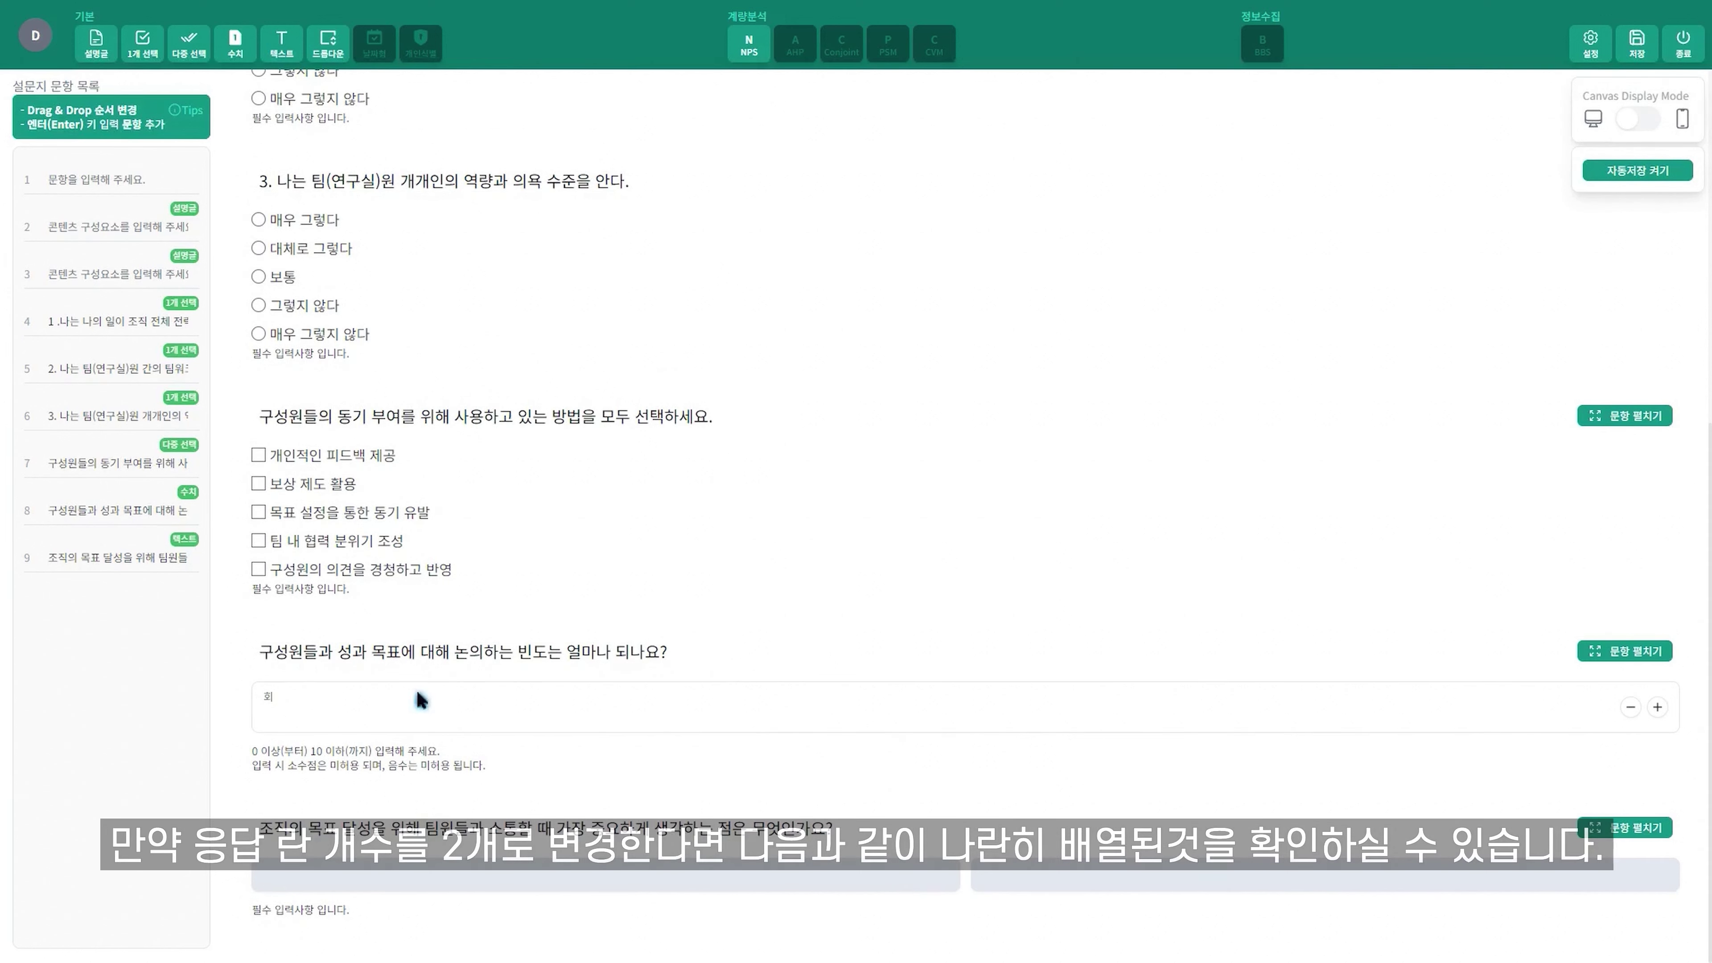
Step: Change the text question's answer field arrangement to 위에서 아래로, apply it and check the preview
{"action": "left_click", "coordinate": [151, 554]}
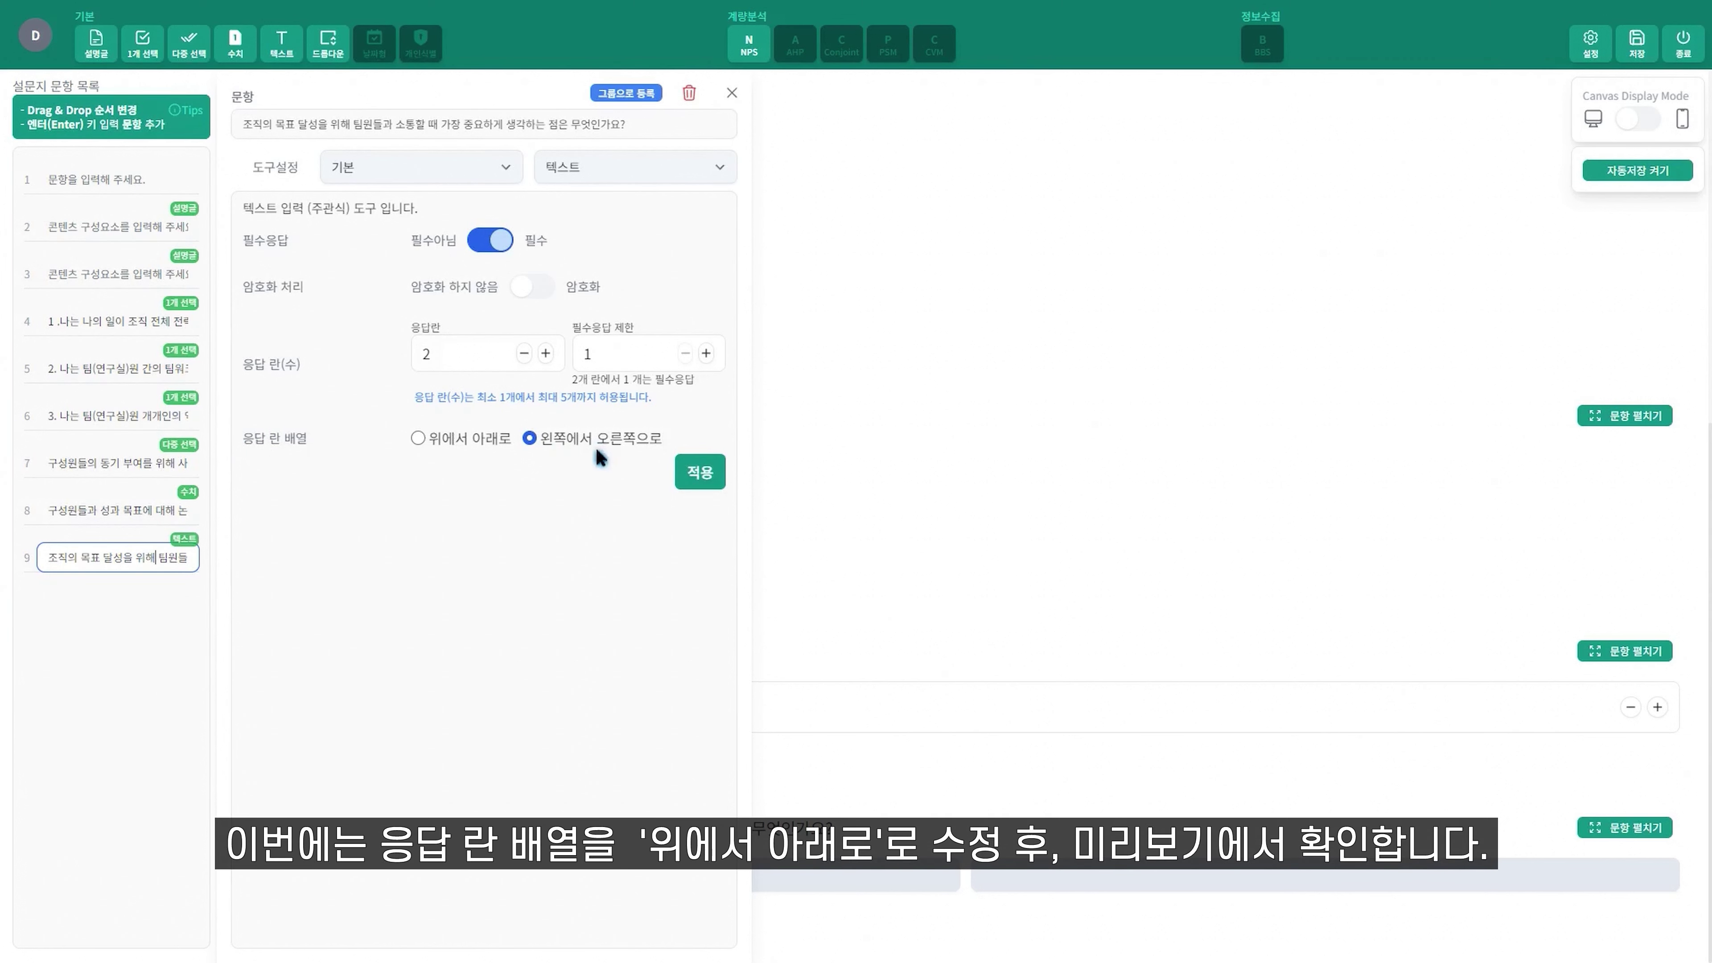
{"action": "left_click", "coordinate": [470, 439]}
{"action": "left_click", "coordinate": [694, 472]}
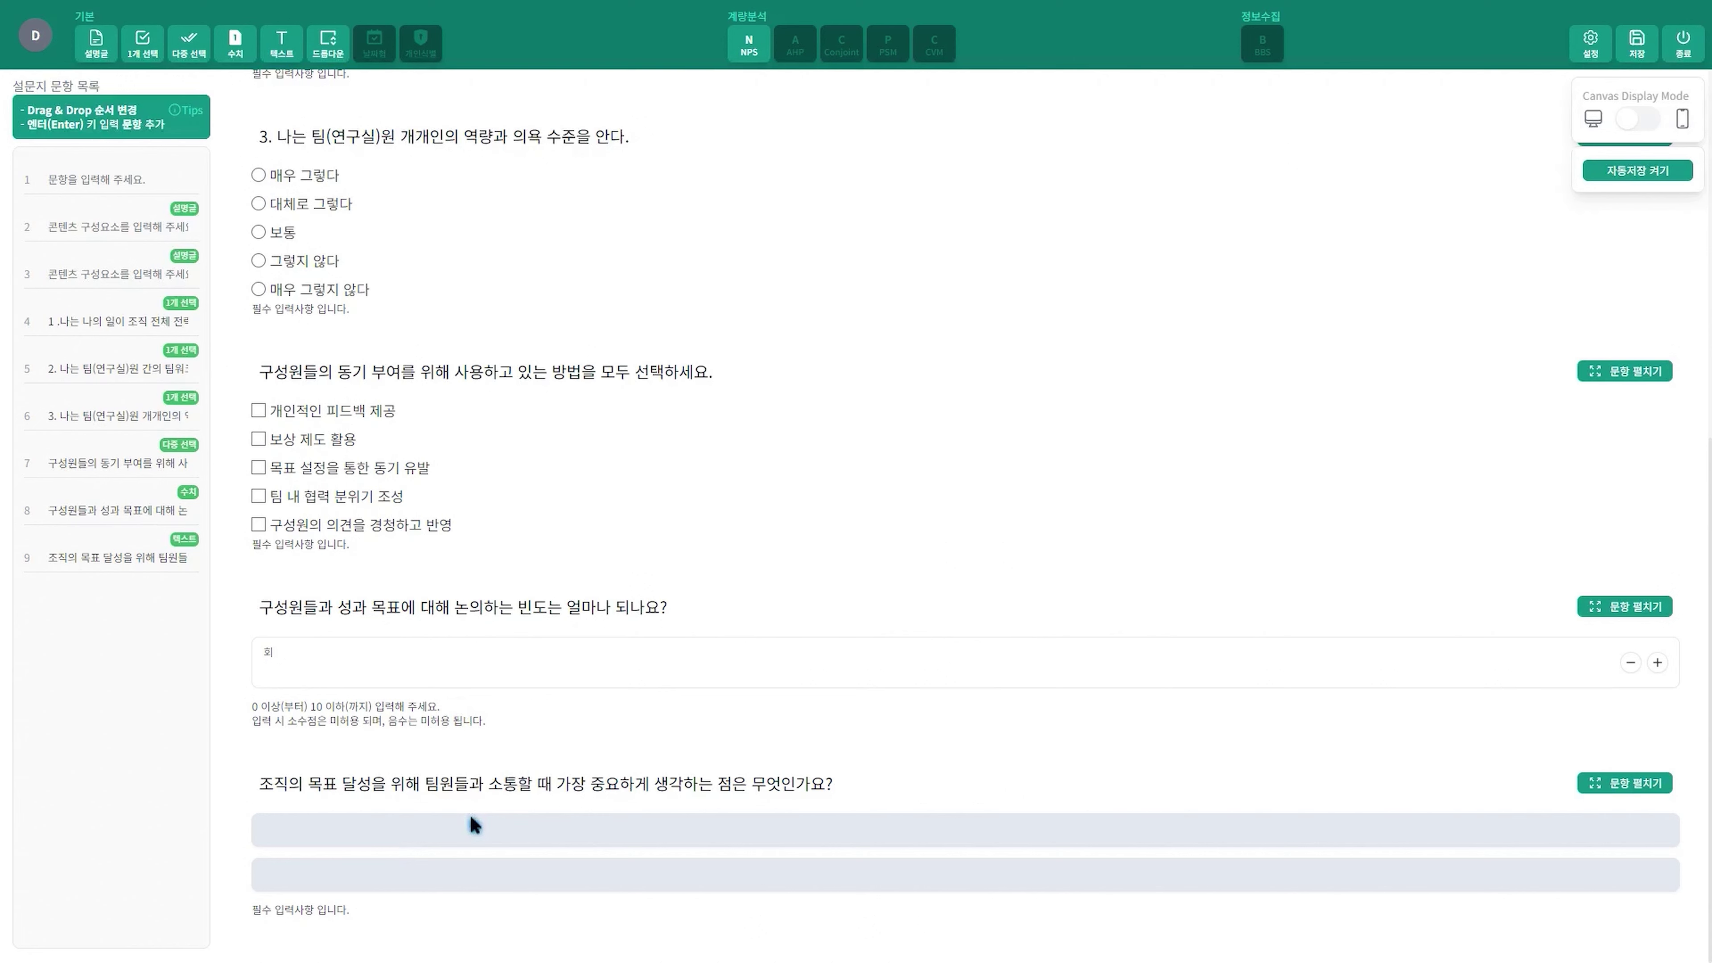
{"action": "scroll", "coordinate": [470, 813], "scroll_direction": "up", "scroll_amount": 1}
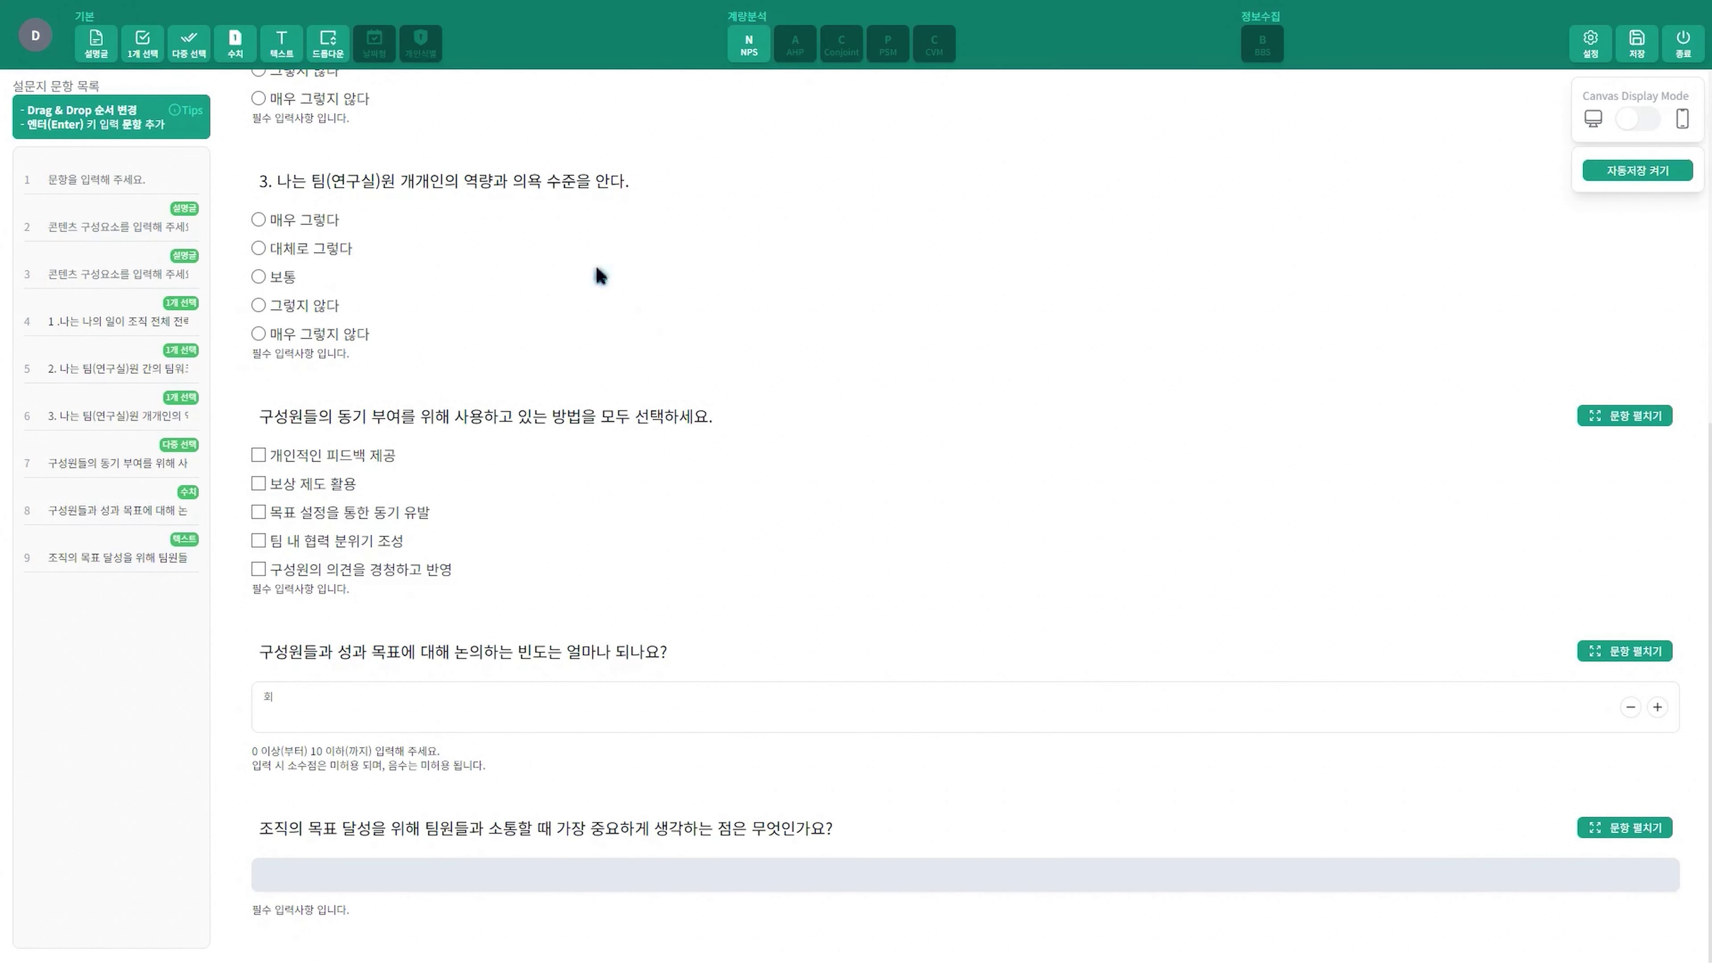
Step: Add a dropdown (드롭다운) question reading "당신의 거주지역은 어디신가요?"
{"action": "left_click", "coordinate": [342, 46]}
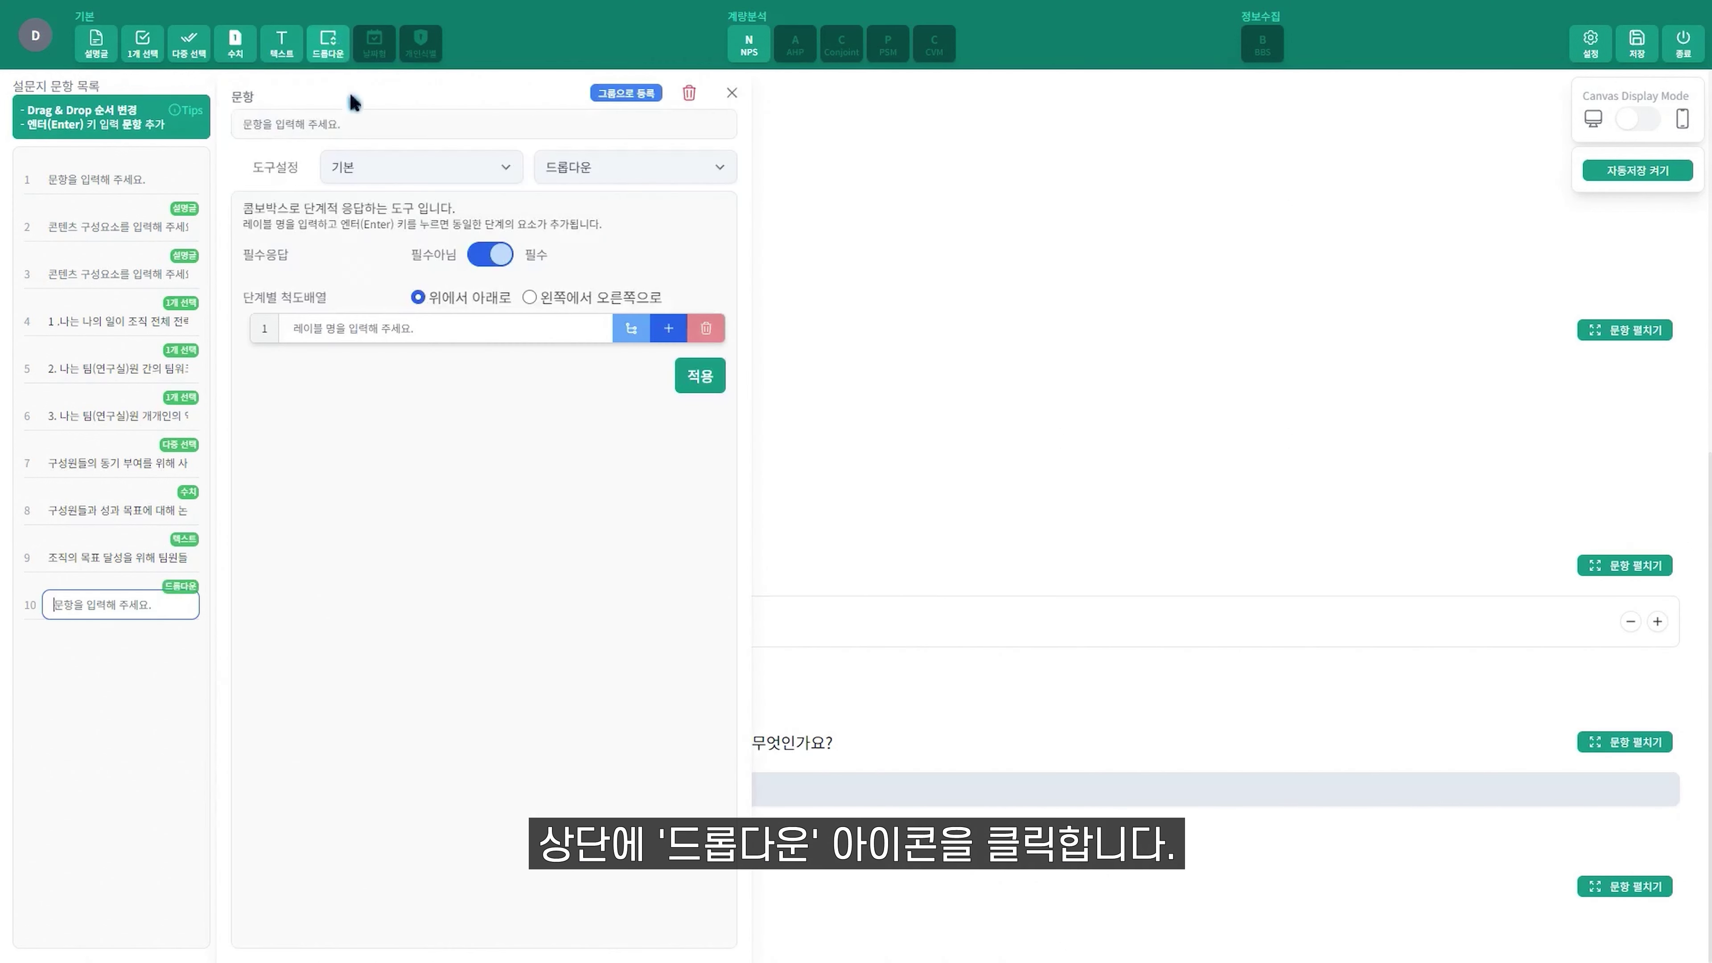
{"action": "left_click", "coordinate": [365, 135]}
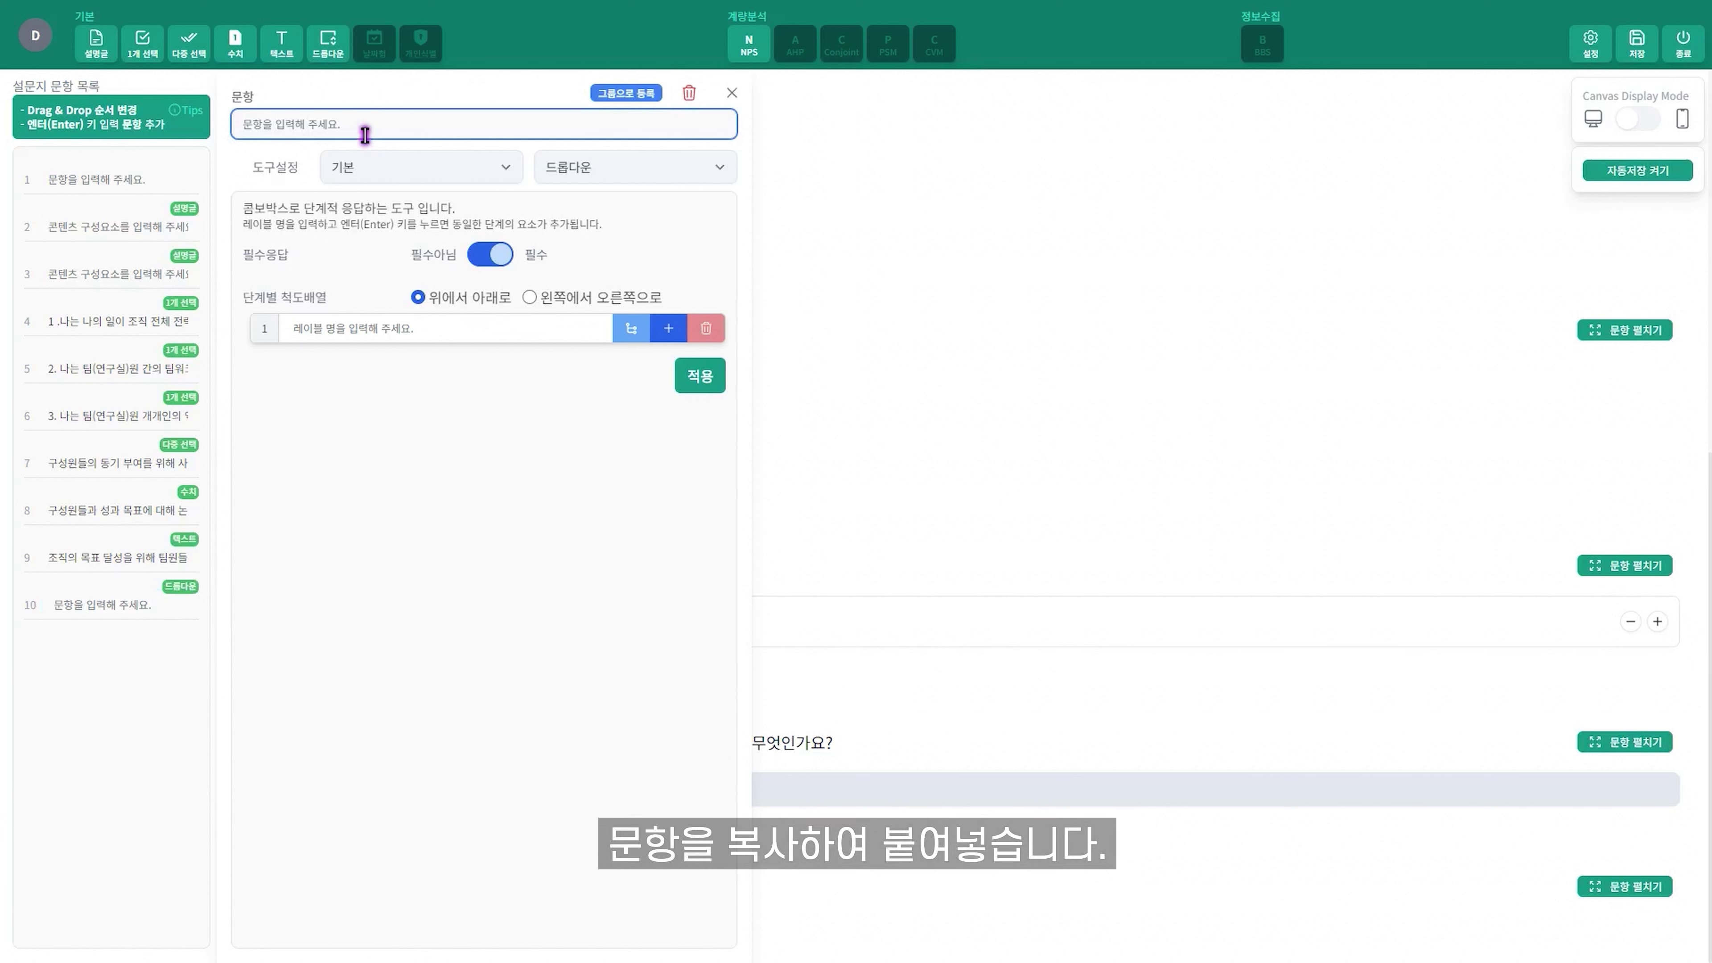
{"action": "type", "text": "당신의 거주지역은 어디신가요?"}
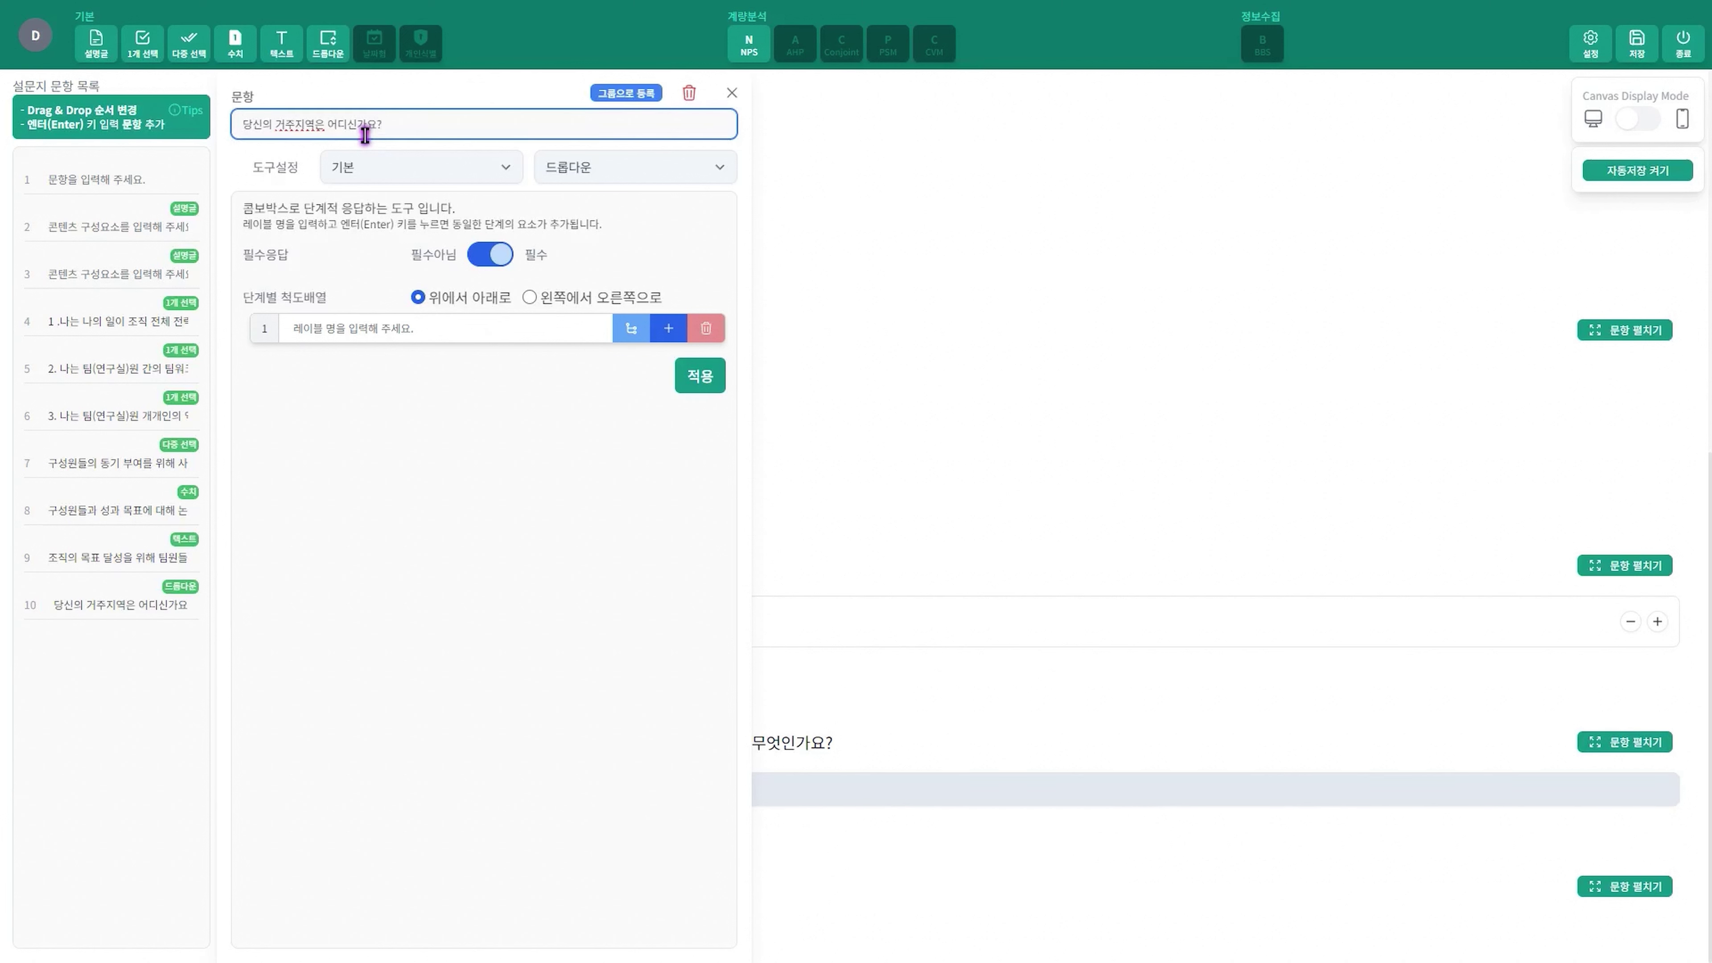
Step: Give the residence question the labels 서울, 경기, 충청도, 전라도 and 경상도, apply them and try choosing 서울 in the preview
{"action": "left_click", "coordinate": [375, 327]}
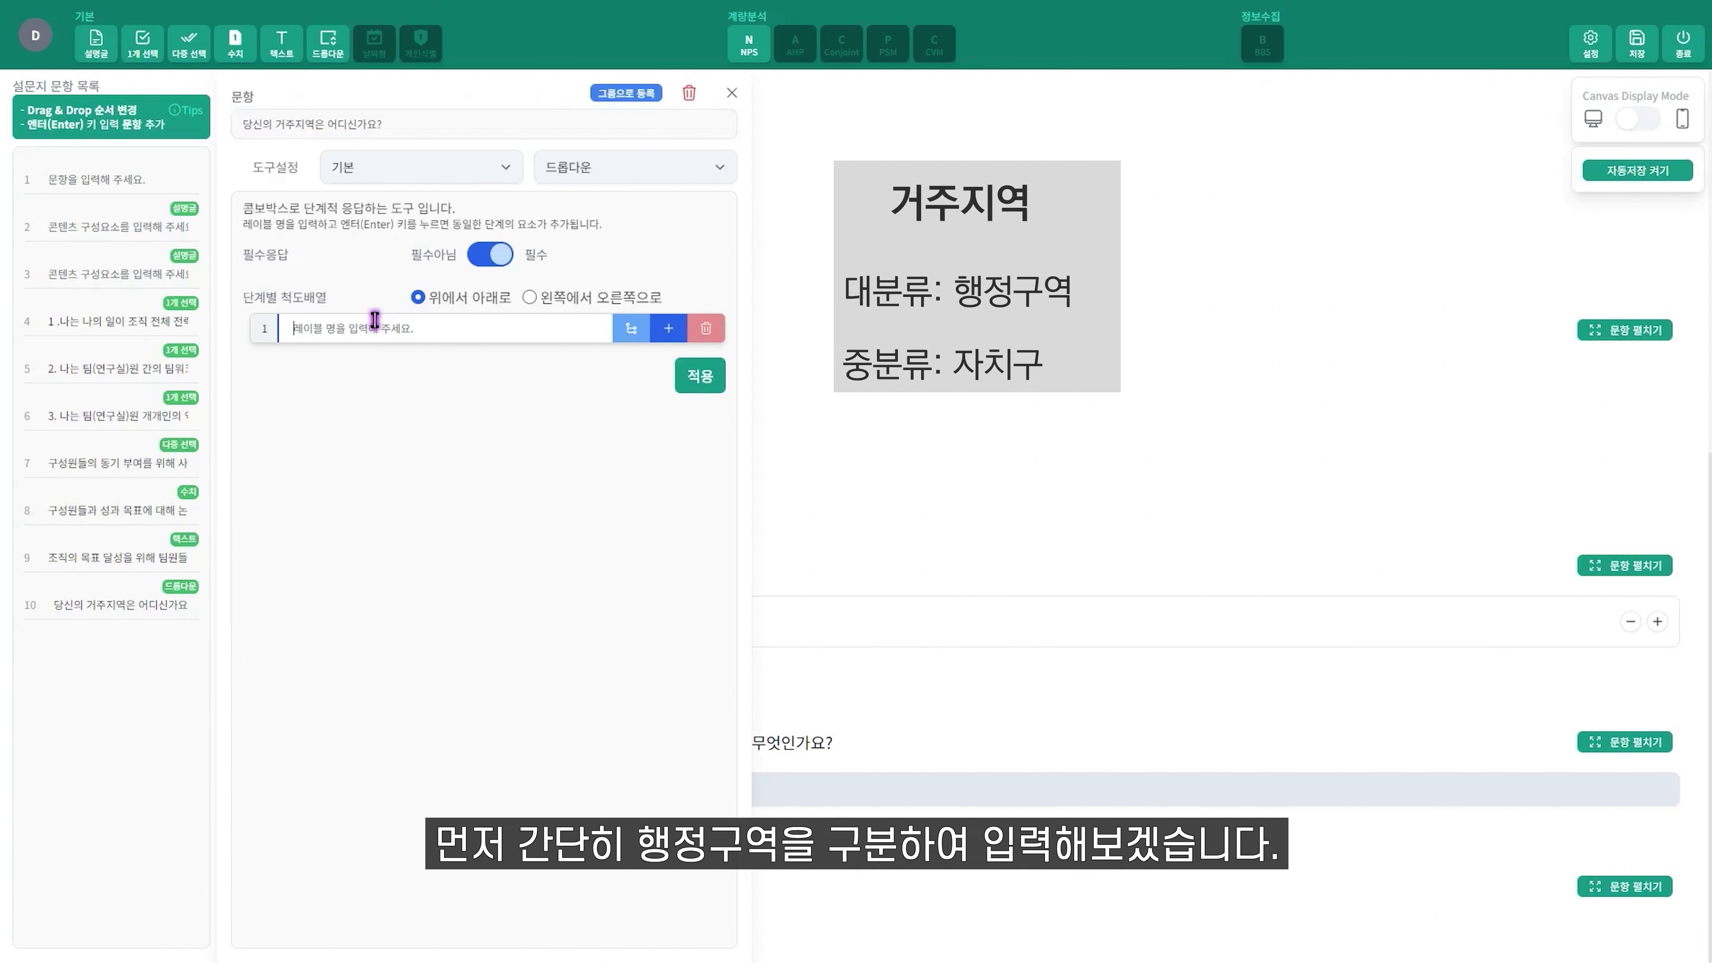
{"action": "type", "text": "서울"}
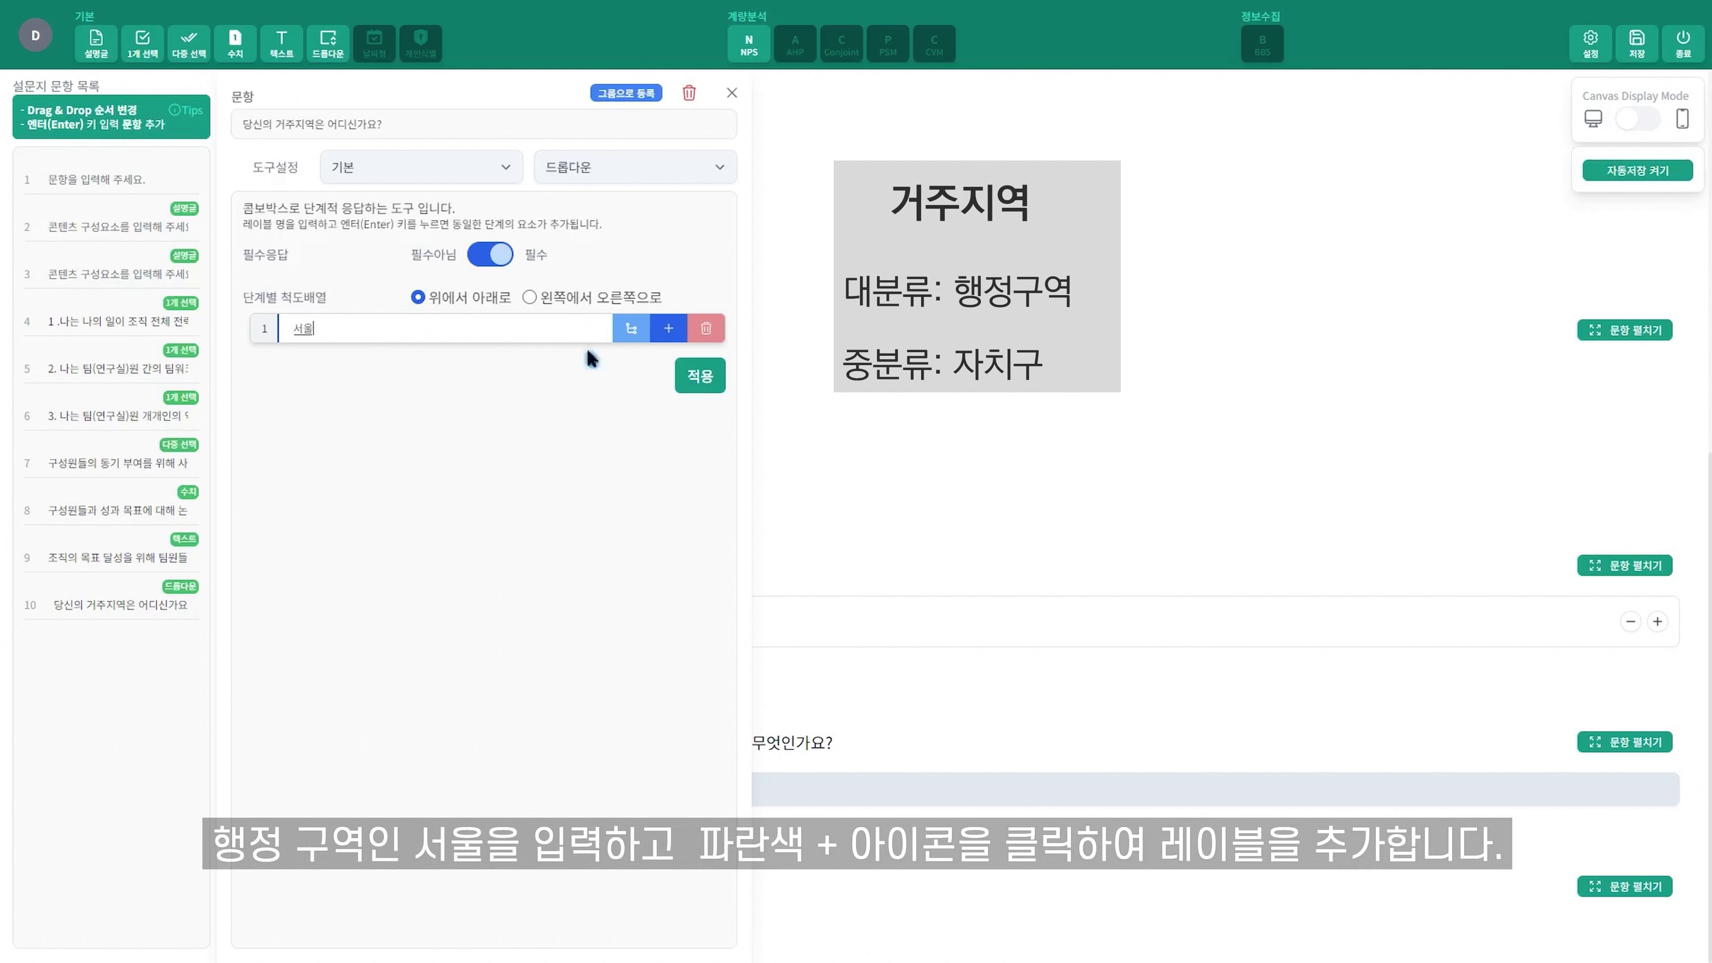
{"action": "left_click", "coordinate": [669, 329]}
{"action": "type", "text": "경기"}
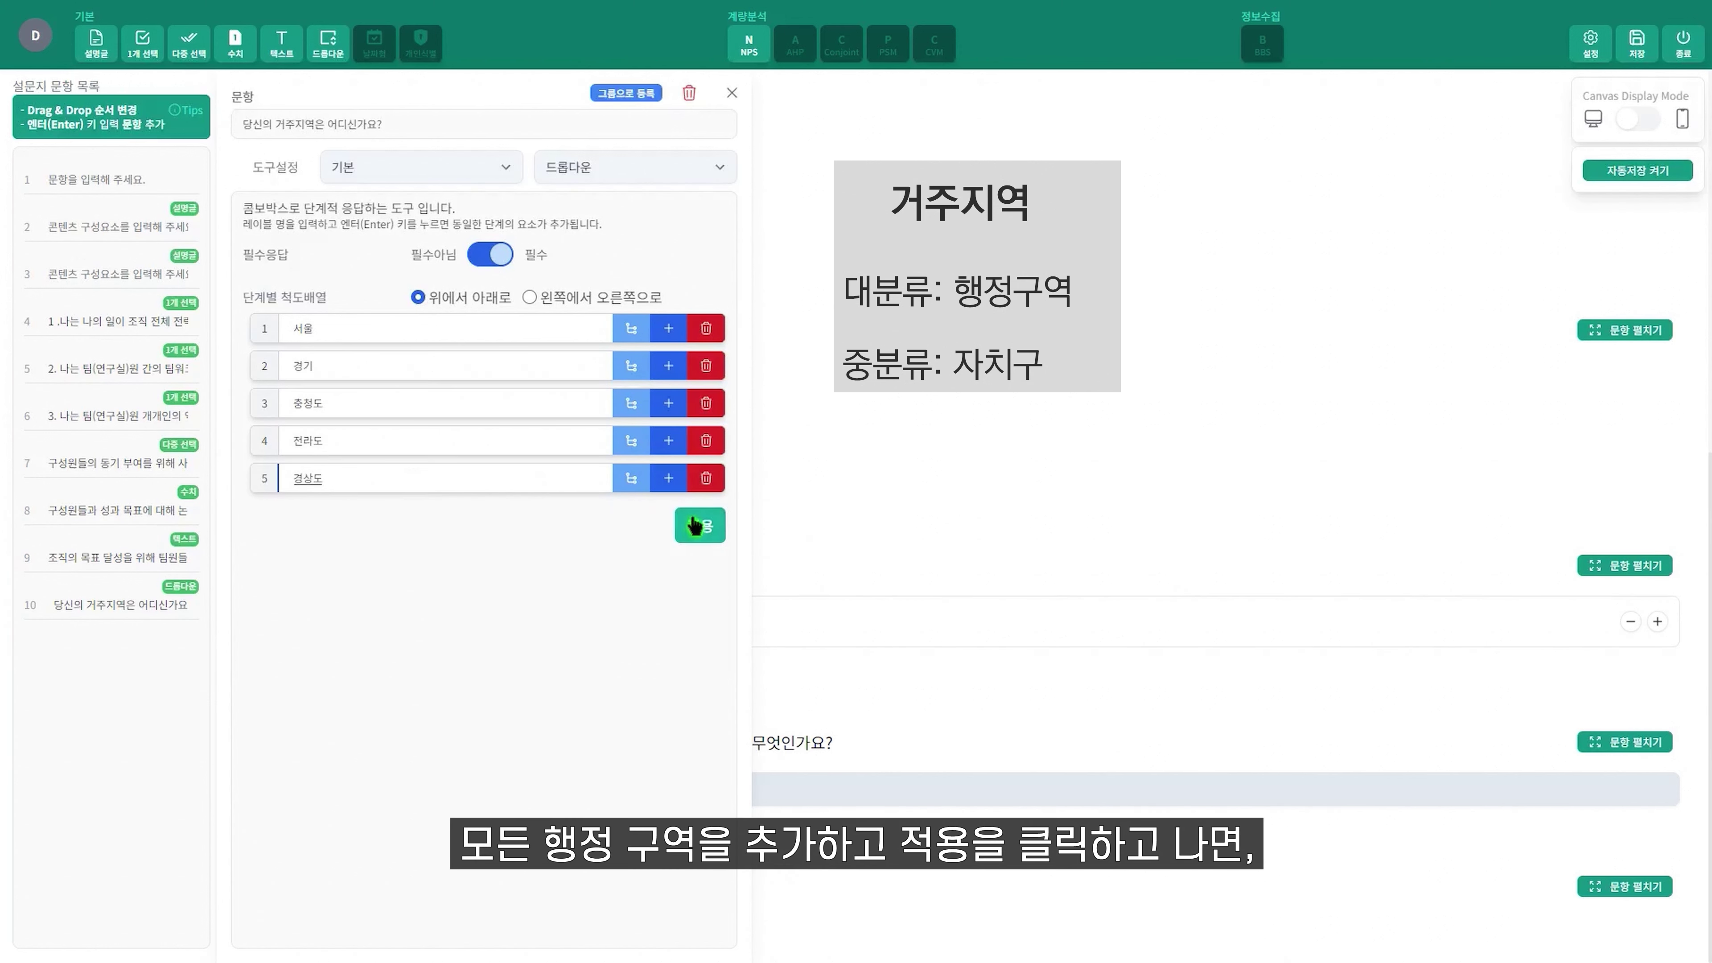
{"action": "left_click", "coordinate": [695, 525]}
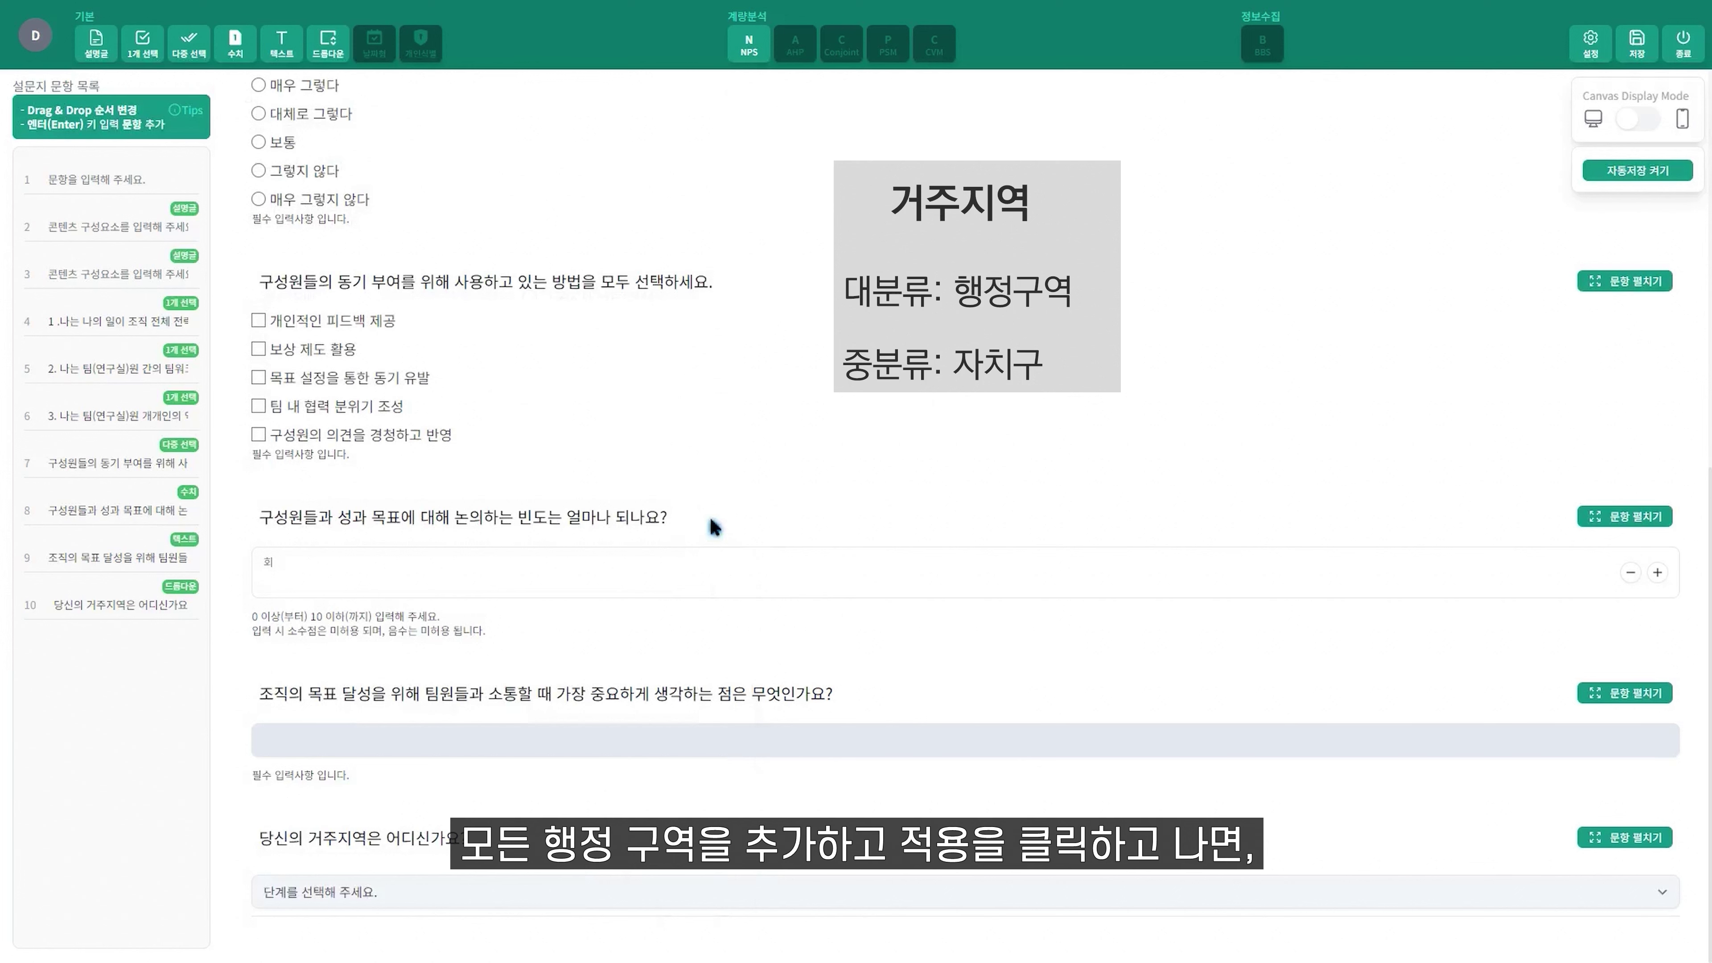
{"action": "left_click", "coordinate": [997, 892]}
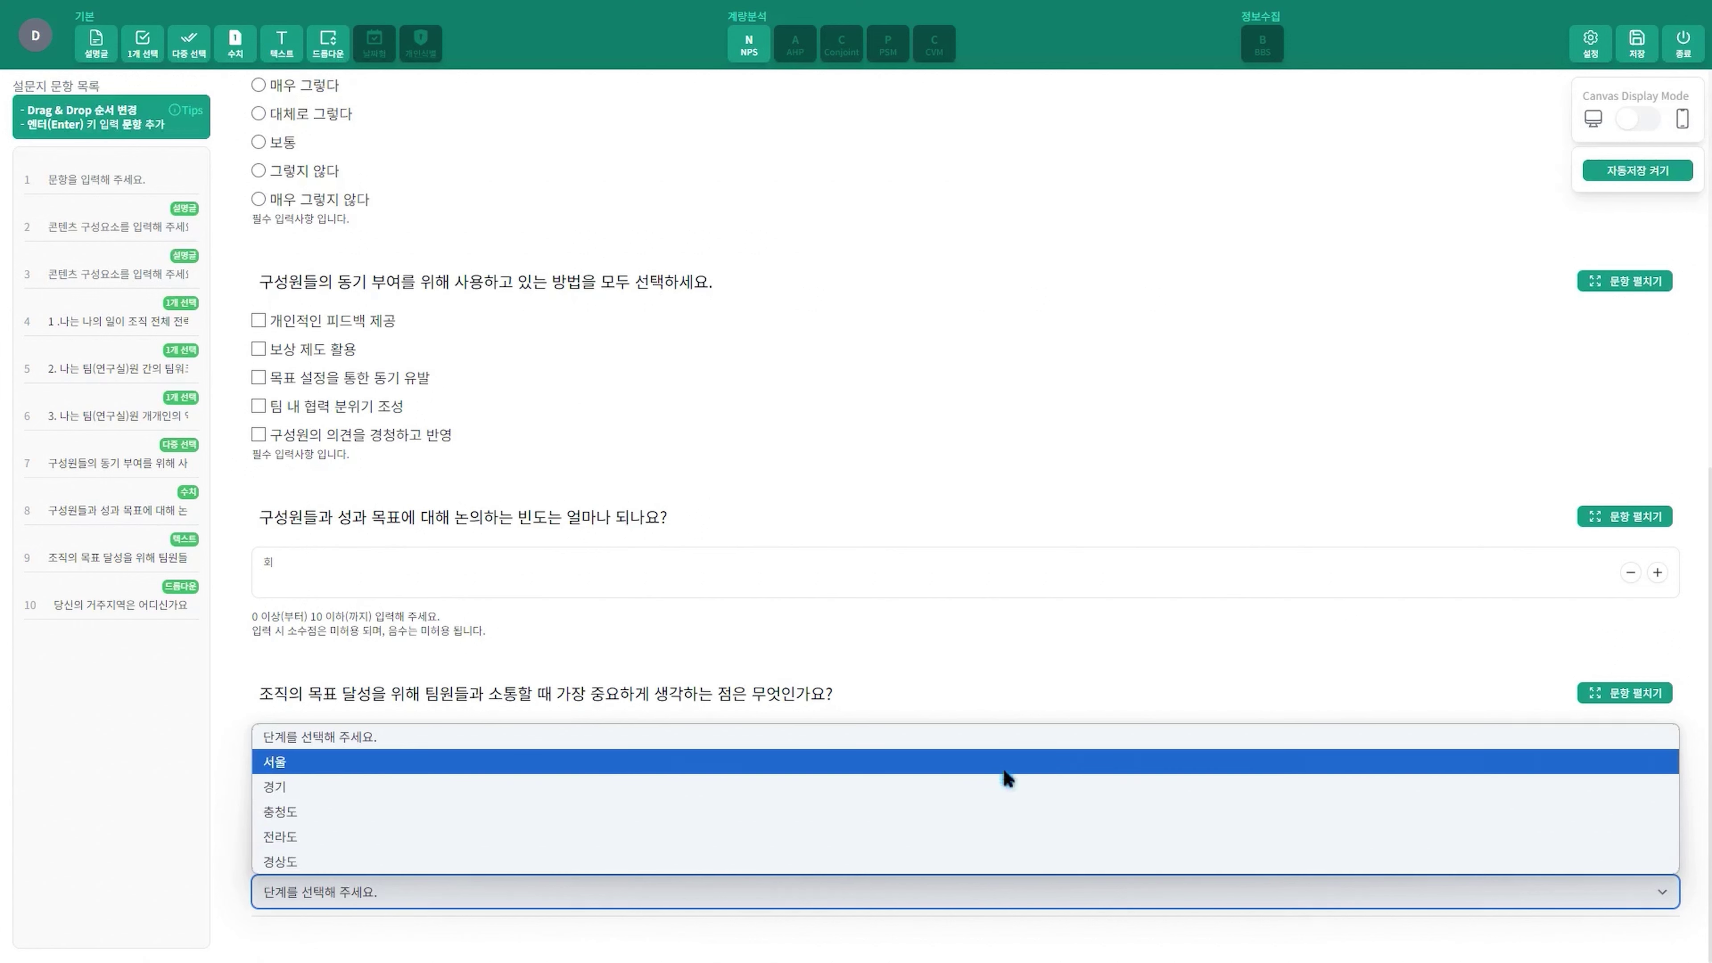
{"action": "left_click", "coordinate": [1004, 764]}
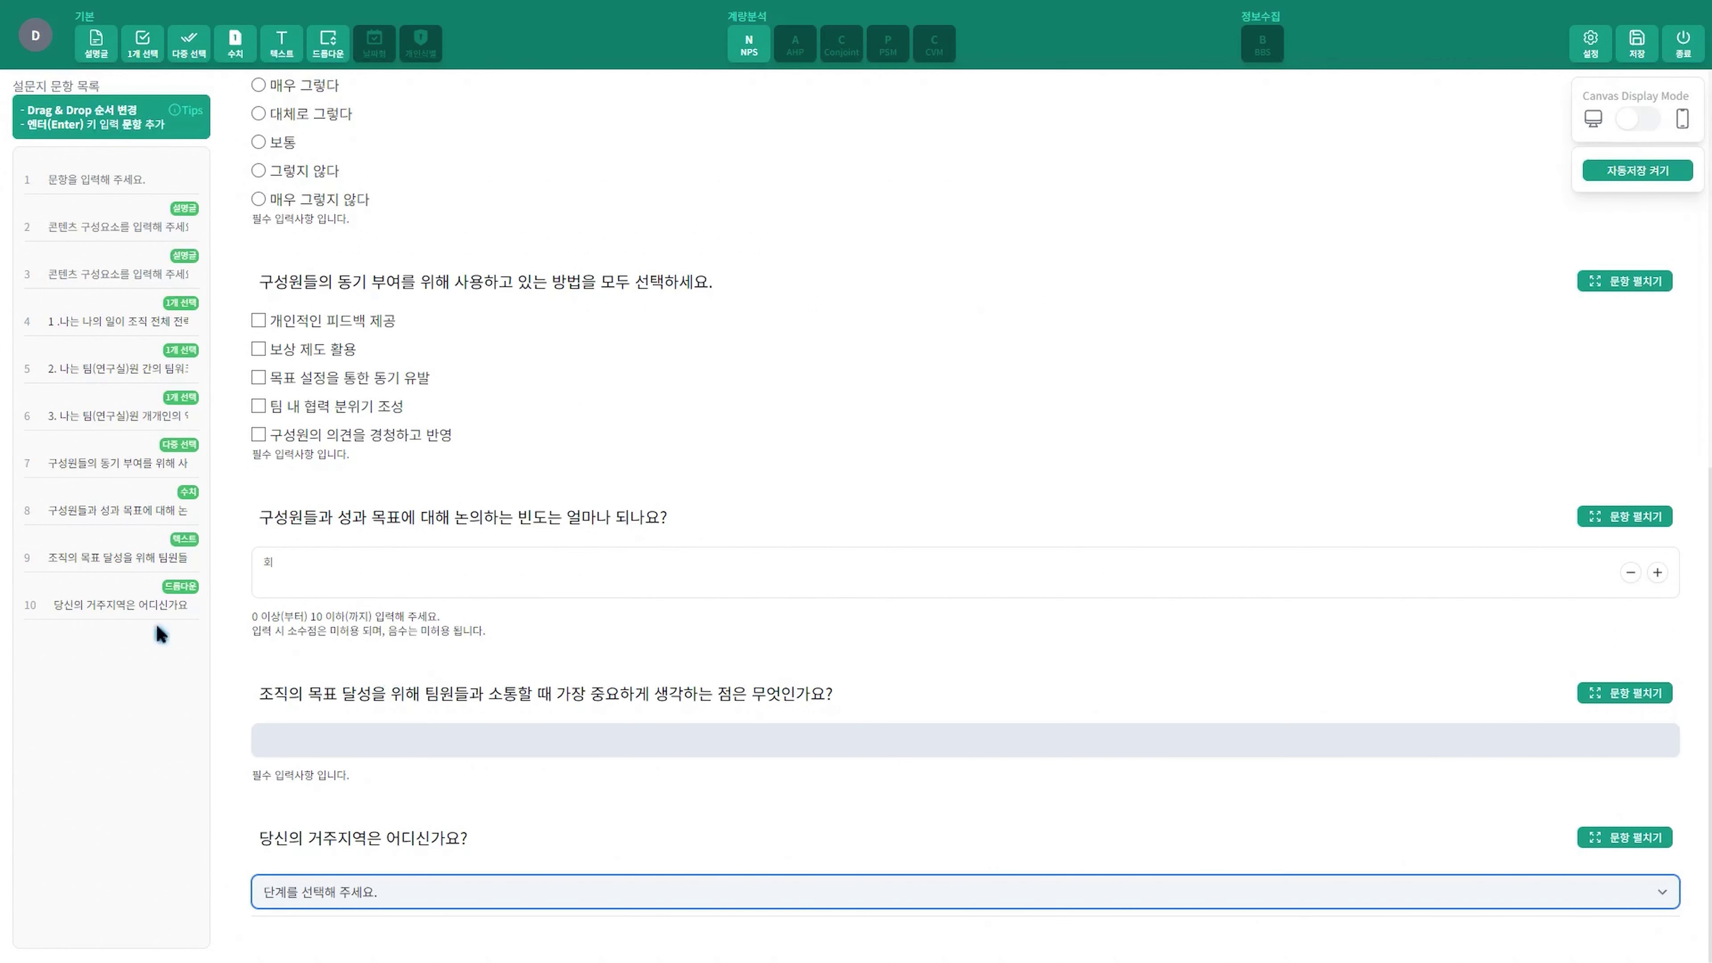
Step: Paste the list of Seoul districts (강남구, 강동구, 강북구, 강서구 and the rest) as sub-labels of 서울 and apply the question
{"action": "left_click", "coordinate": [160, 602]}
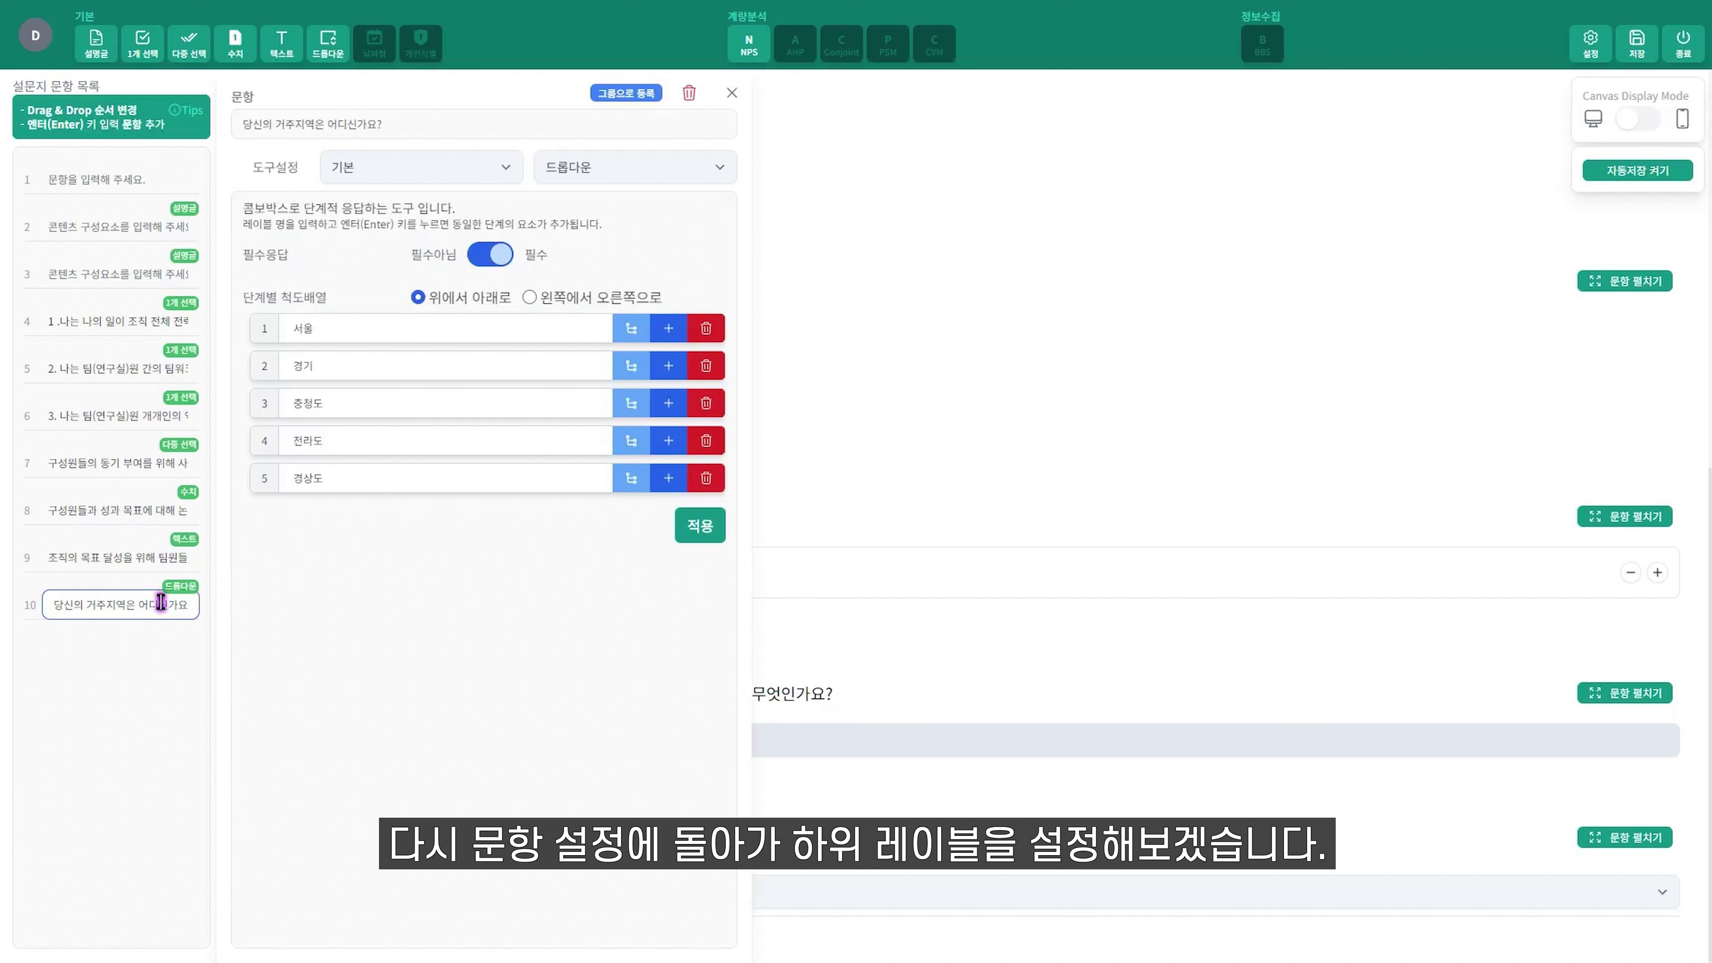
{"action": "left_click", "coordinate": [632, 330]}
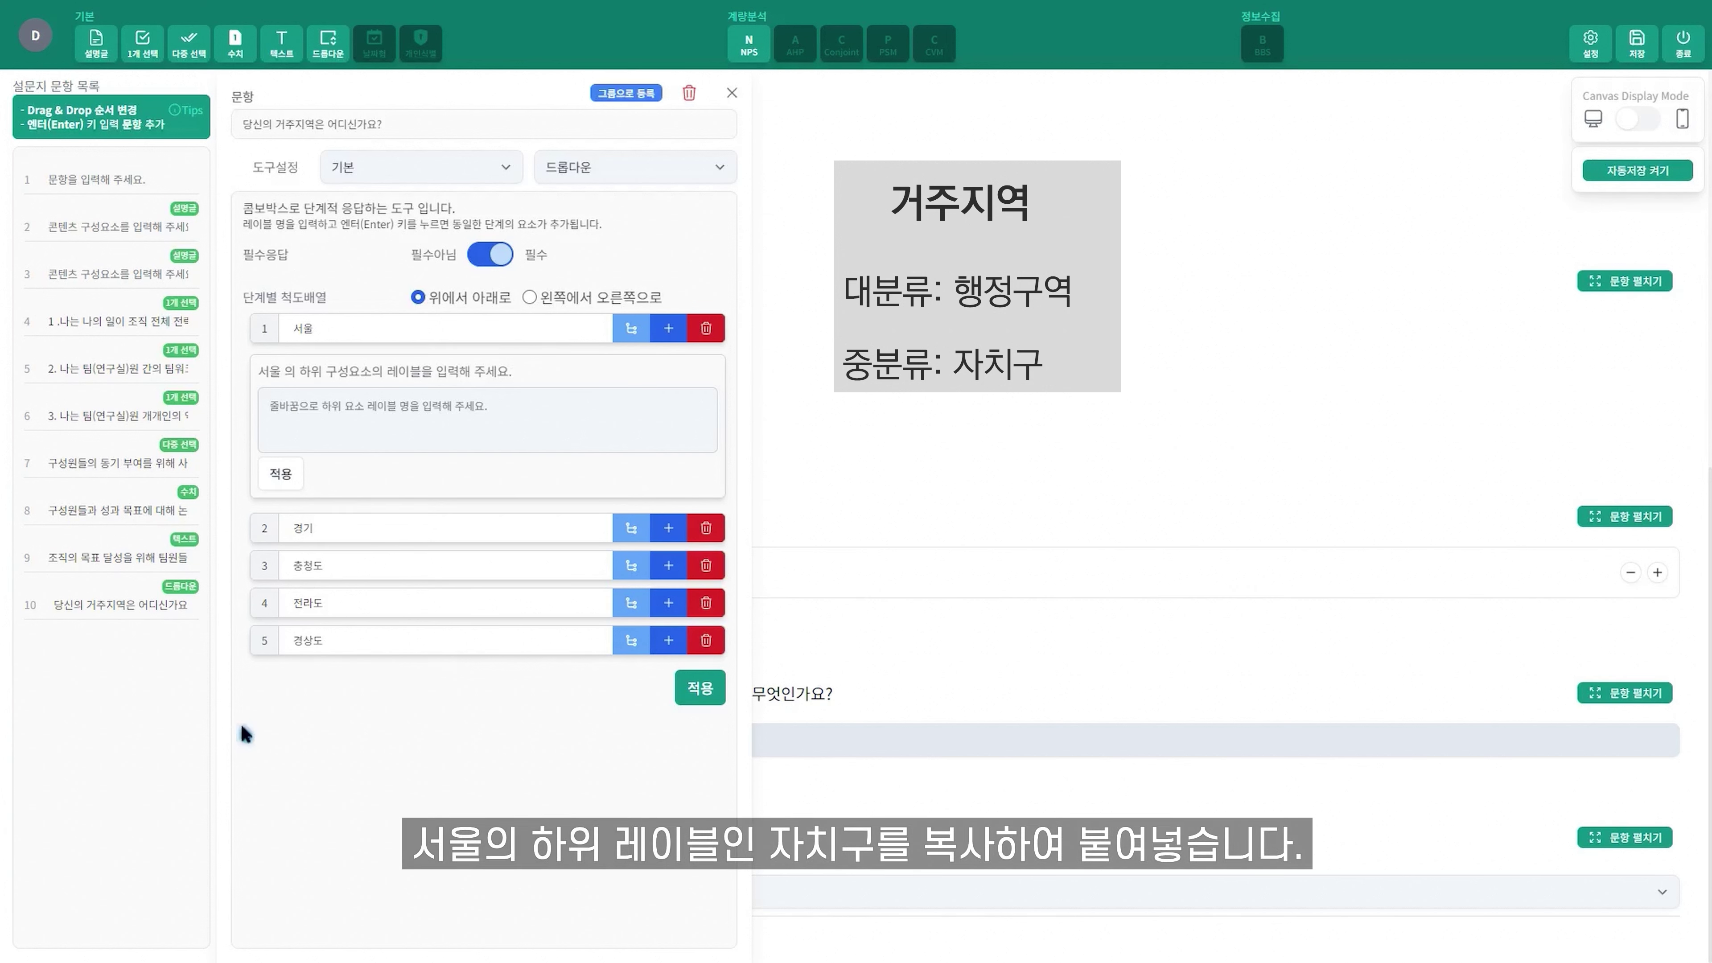
{"action": "left_click", "coordinate": [422, 403]}
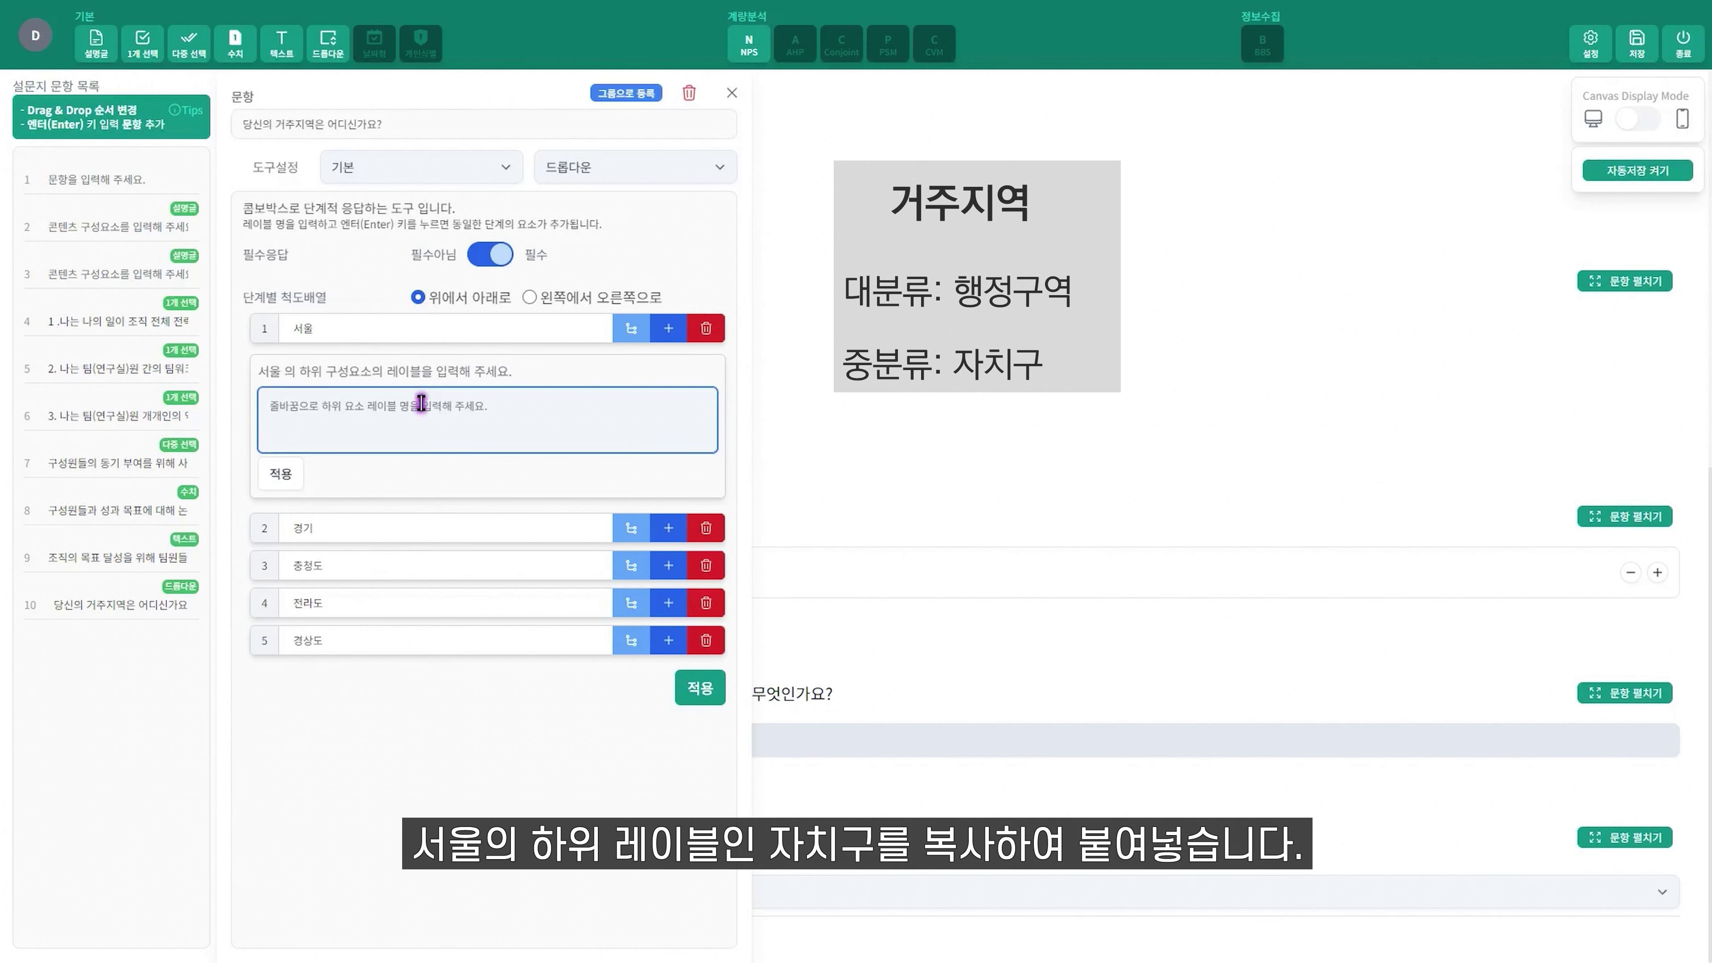
{"action": "key", "text": "ctrl+v"}
{"action": "scroll", "coordinate": [422, 403], "scroll_direction": "up", "scroll_amount": 2}
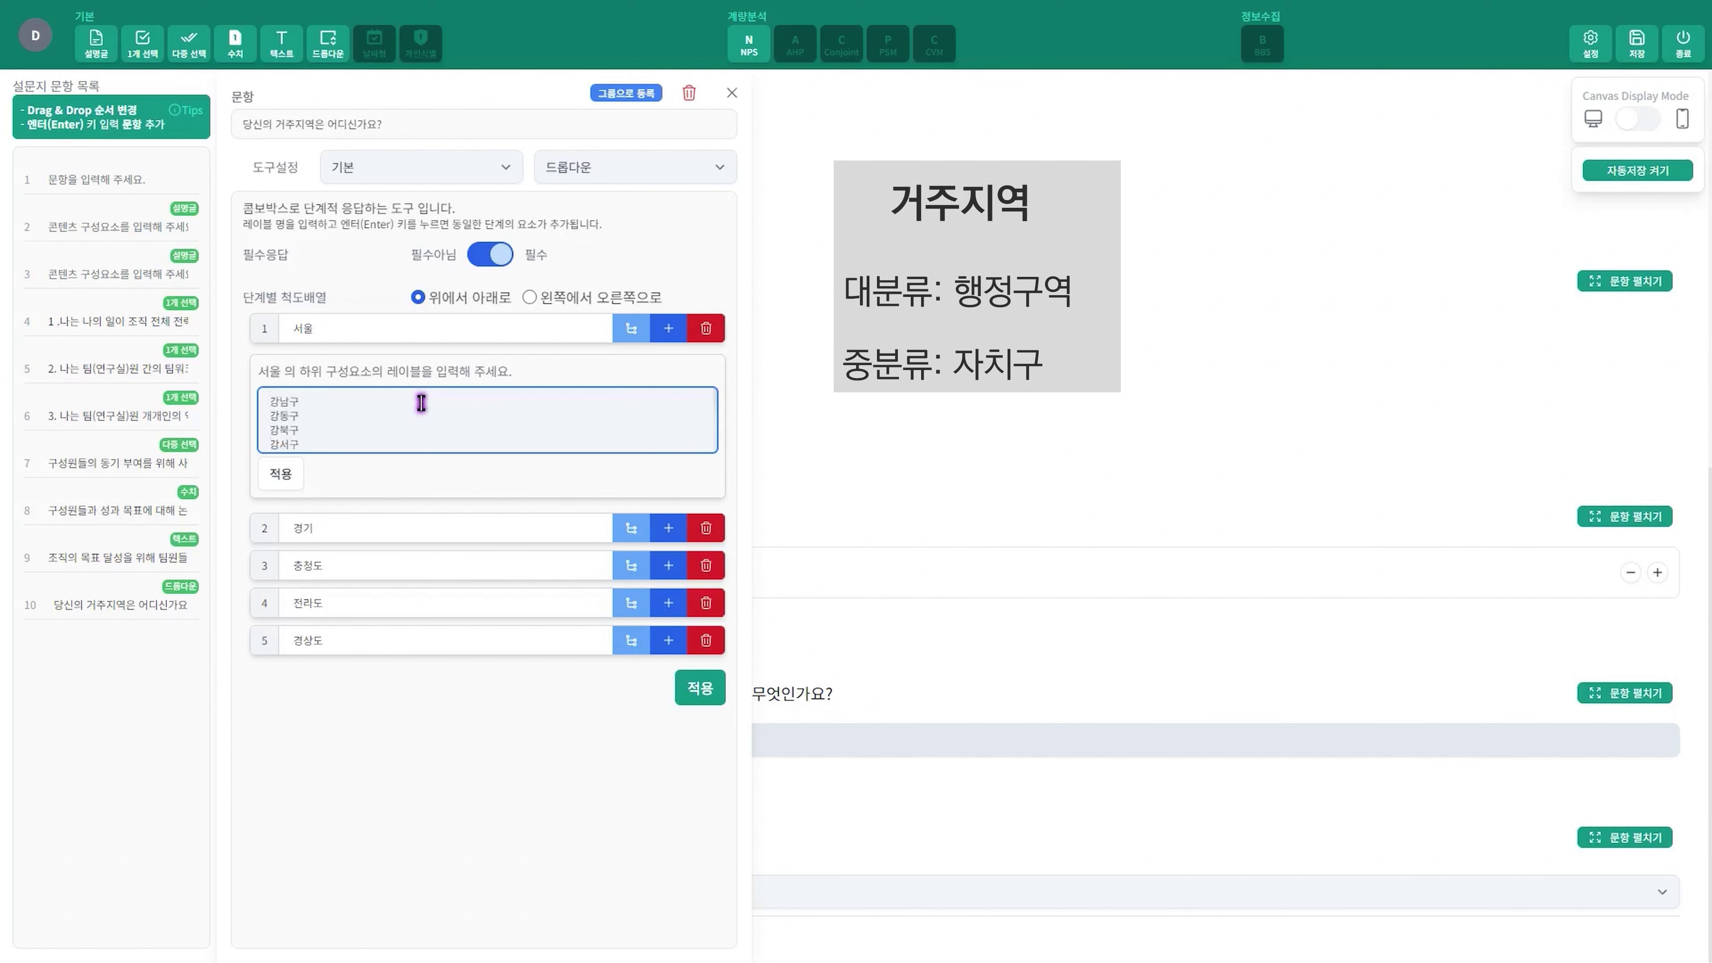
{"action": "left_click", "coordinate": [282, 474]}
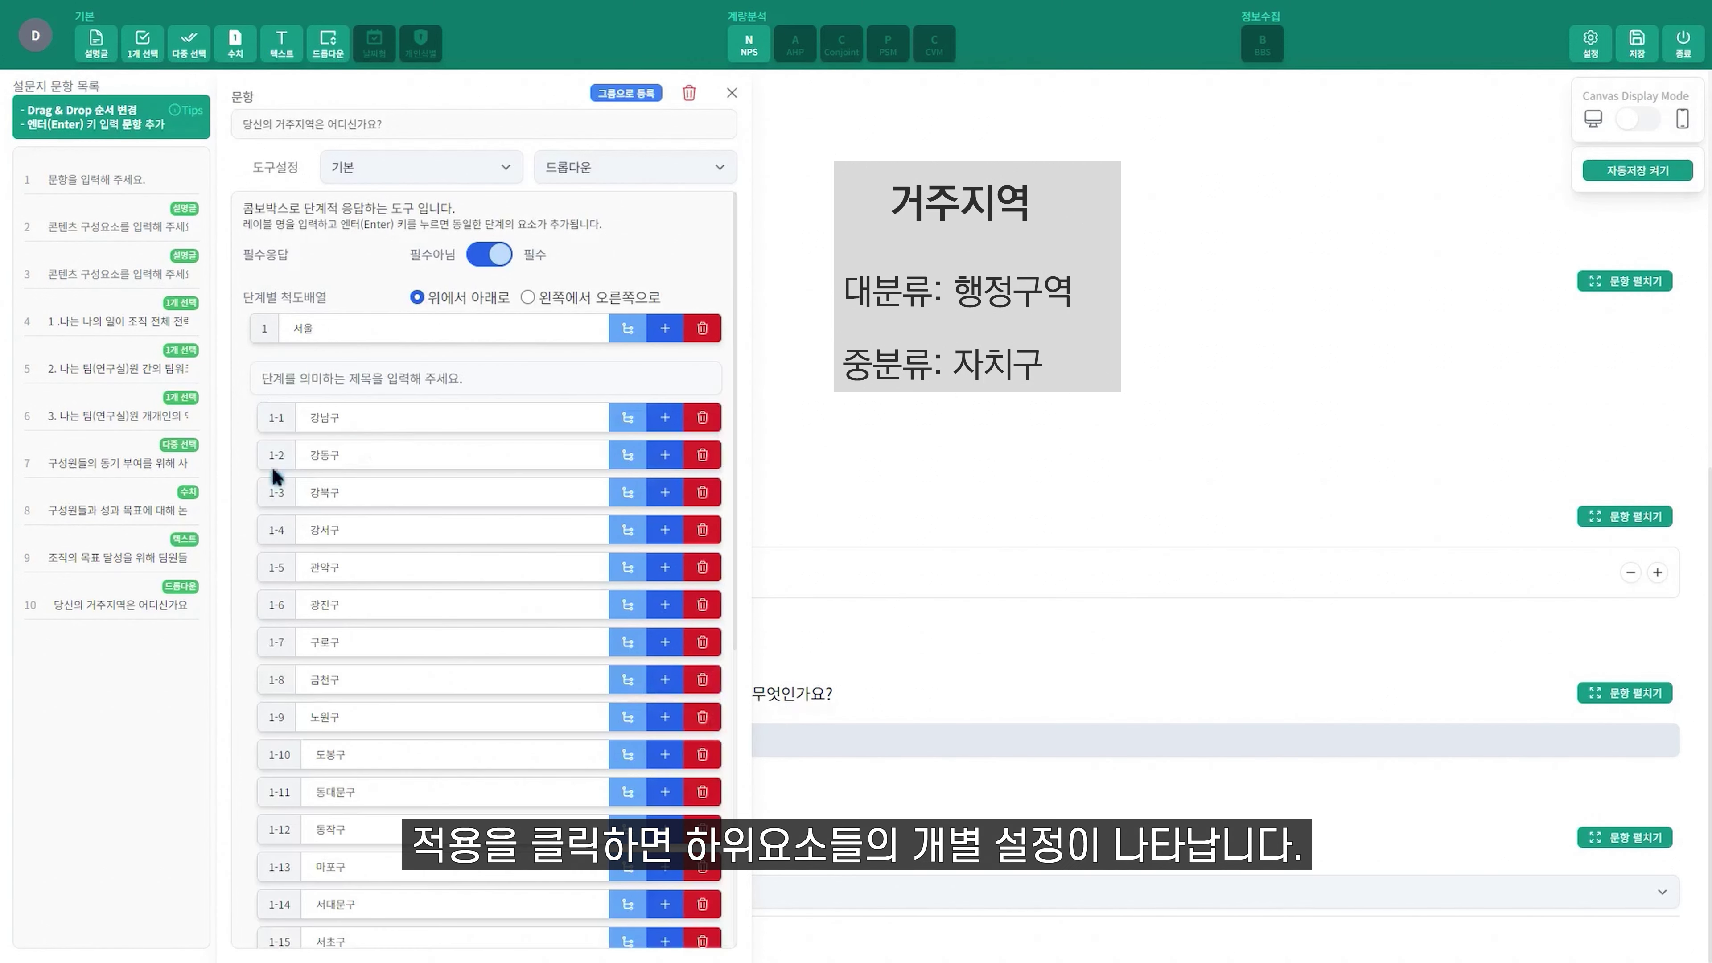
{"action": "scroll", "coordinate": [284, 817], "scroll_direction": "down", "scroll_amount": 5}
{"action": "left_click", "coordinate": [691, 923]}
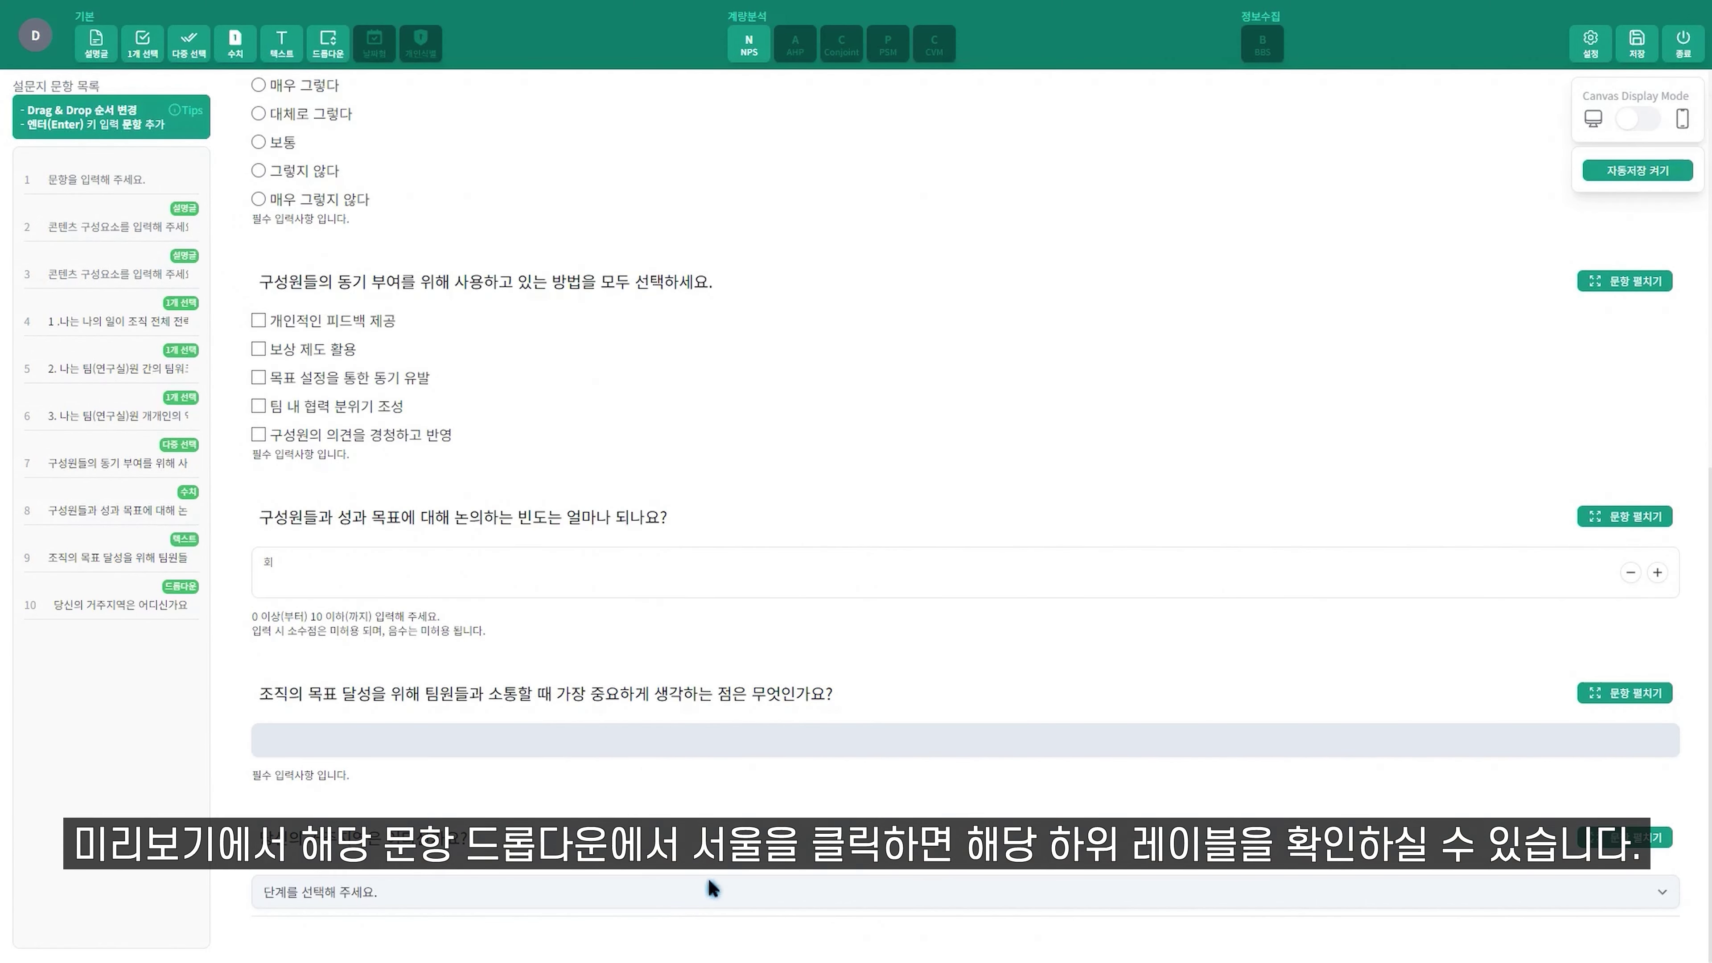
Step: Choose 서울 for the residence question in the preview and check the second-level district list
{"action": "left_click", "coordinate": [712, 889]}
{"action": "left_click", "coordinate": [715, 760]}
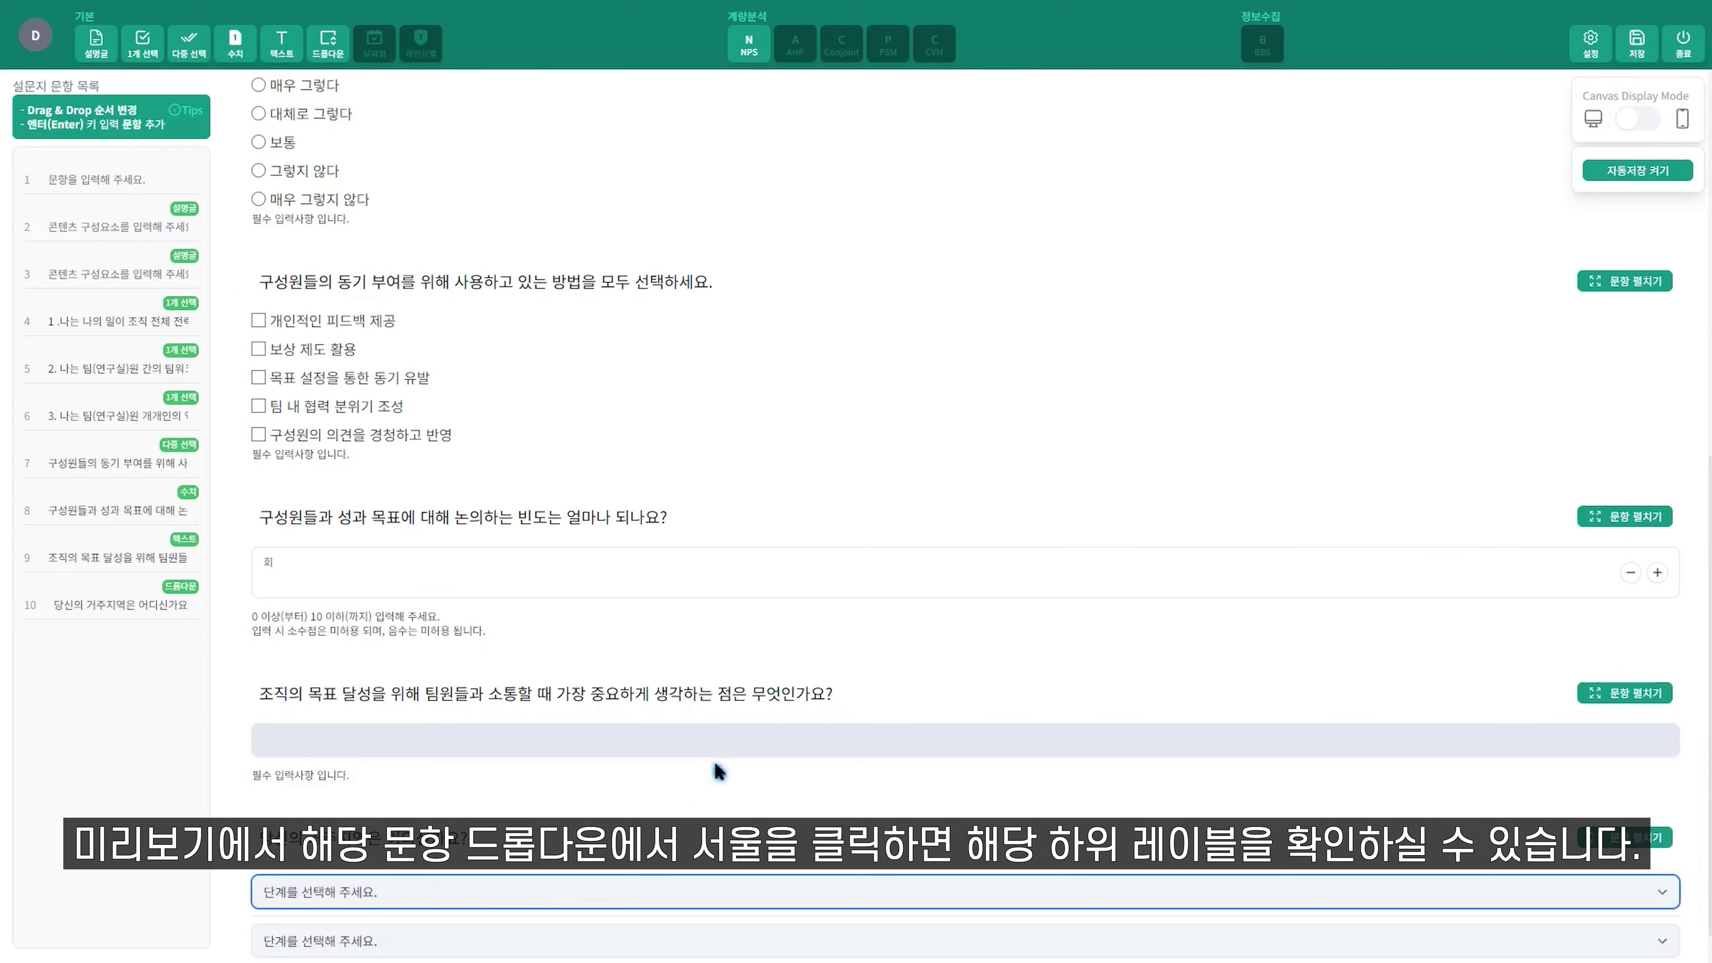
{"action": "left_click", "coordinate": [661, 889]}
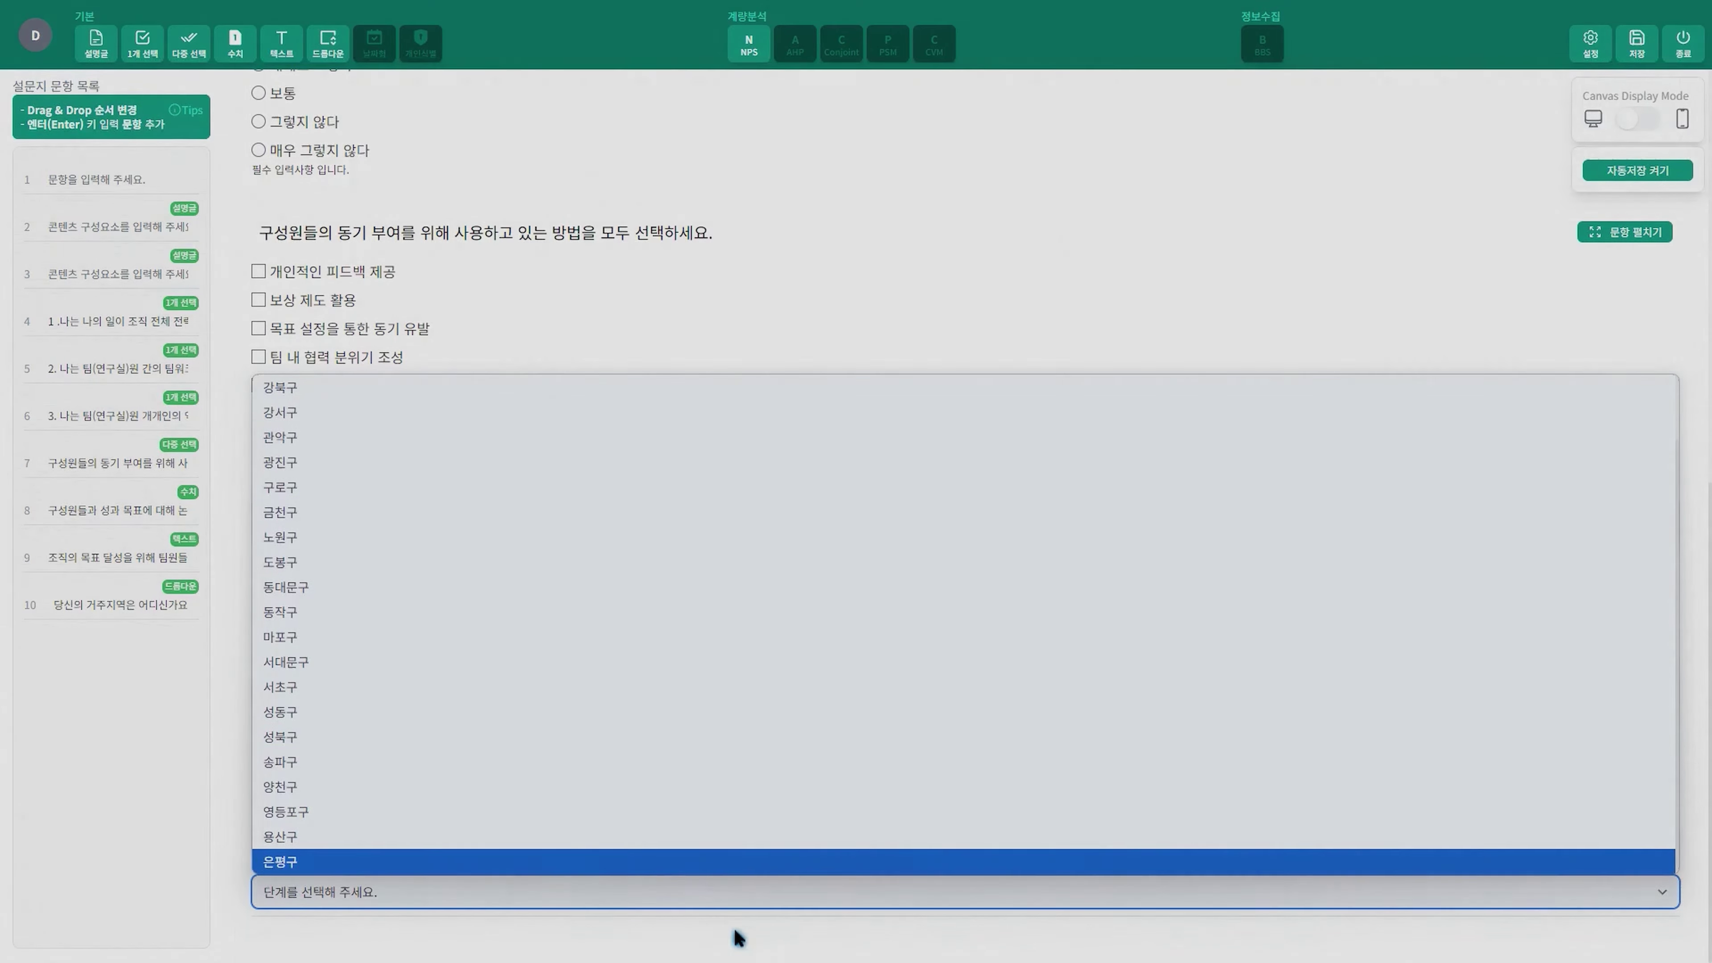
{"action": "left_click", "coordinate": [734, 931]}
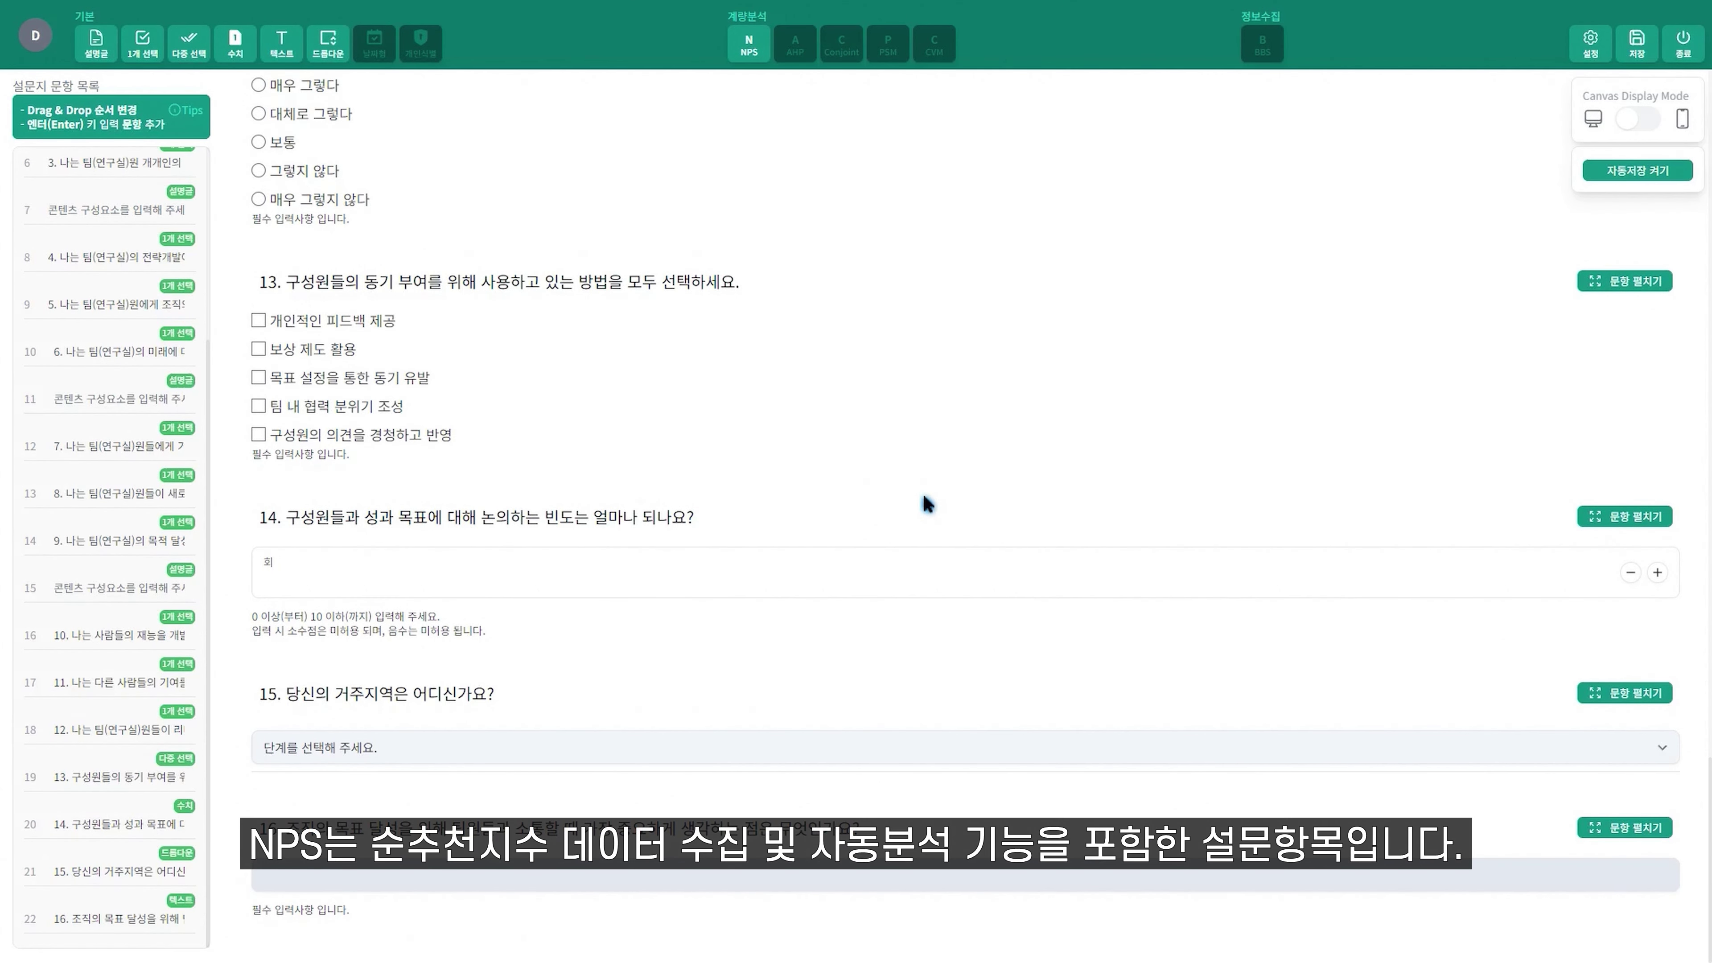
Step: Add an NPS question reading "17. 다른 사람에게 우리 팀(조직)을 추천할 의향이 얼마나 되십니까?"
{"action": "left_click", "coordinate": [762, 58]}
{"action": "left_click", "coordinate": [600, 135]}
{"action": "type", "text": "17. 다른 사람에게 우리 팀(조직)을 추천할 의향이 얼마나 되십니까?"}
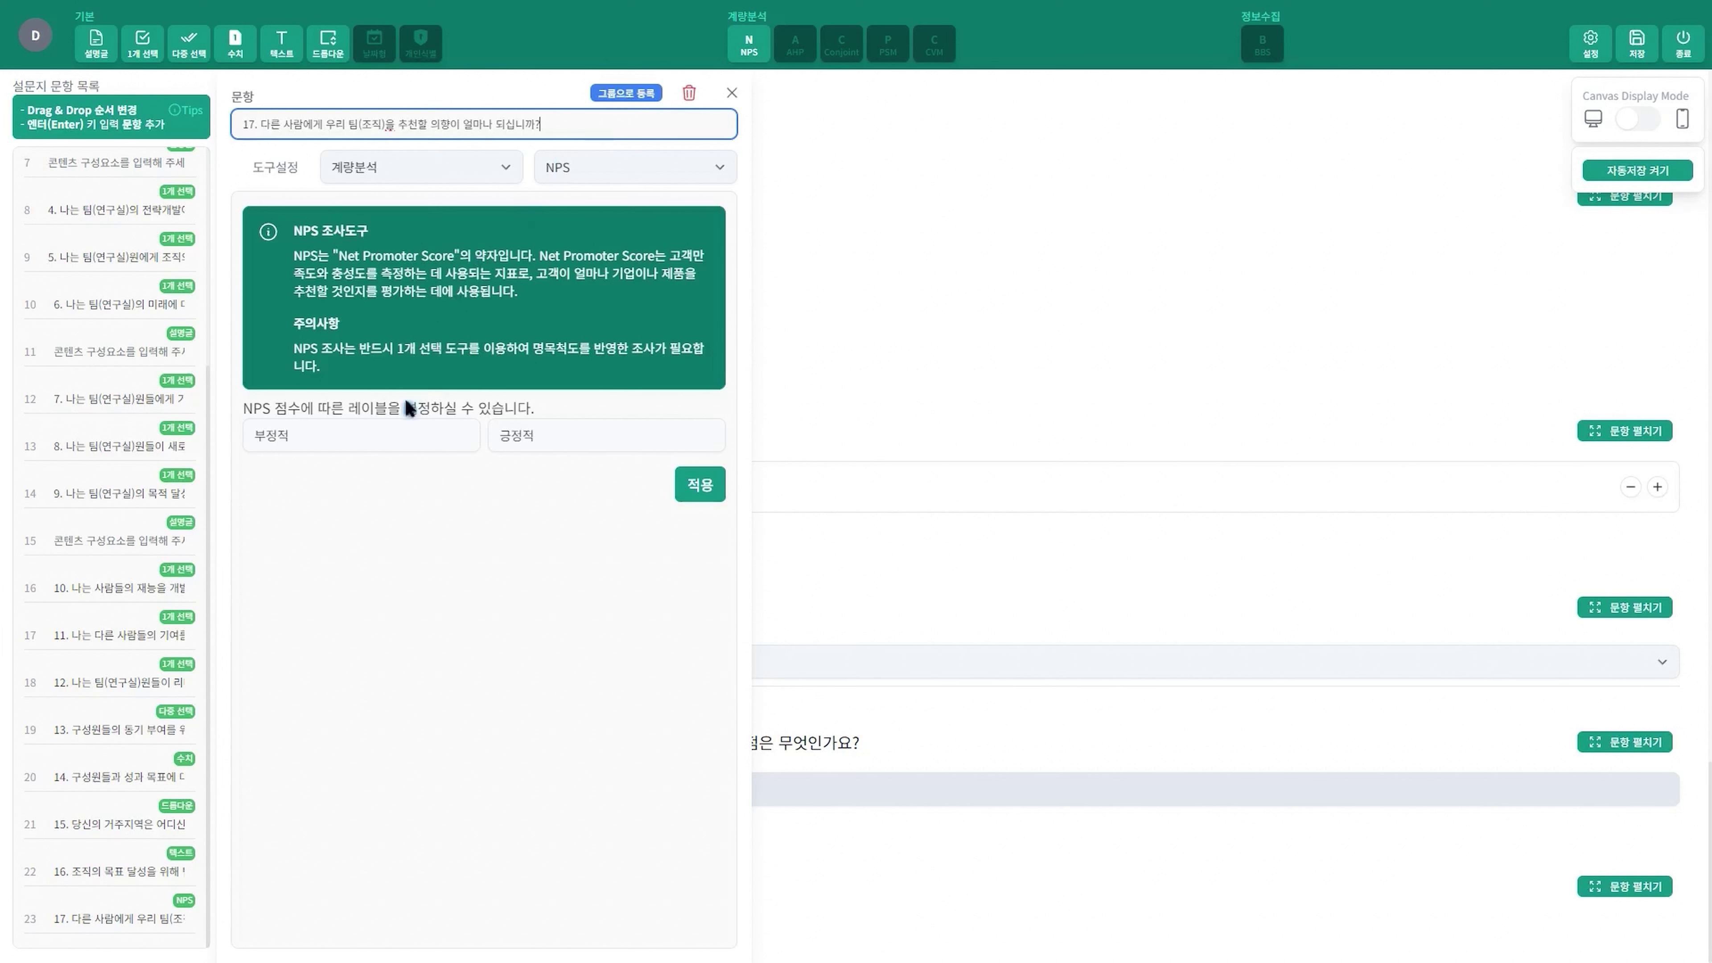
Step: Set the NPS question's negative label to "추천할 의향이 없다" and its positive label to "추천할 의향이 있다"
{"action": "left_click_drag", "start_coordinate": [382, 438], "coordinate": [233, 439]}
{"action": "type", "text": "ㅊ천할 의향이 없다"}
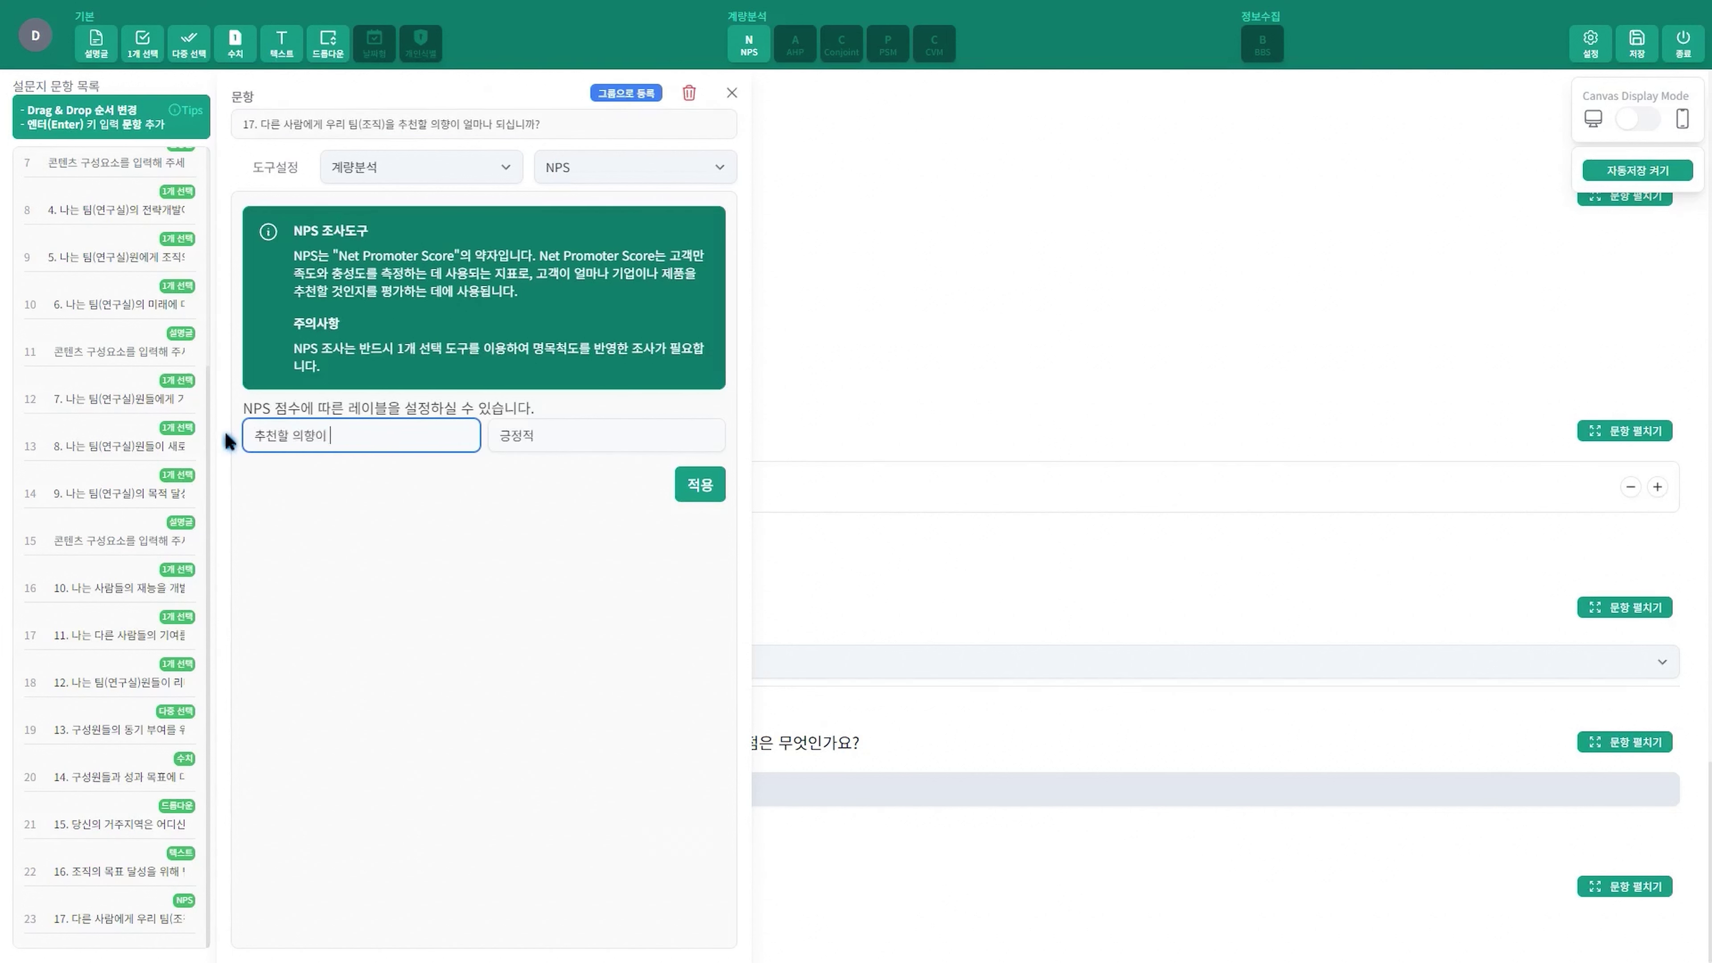
{"action": "key", "text": "Tab"}
{"action": "type", "text": "추천할 "}
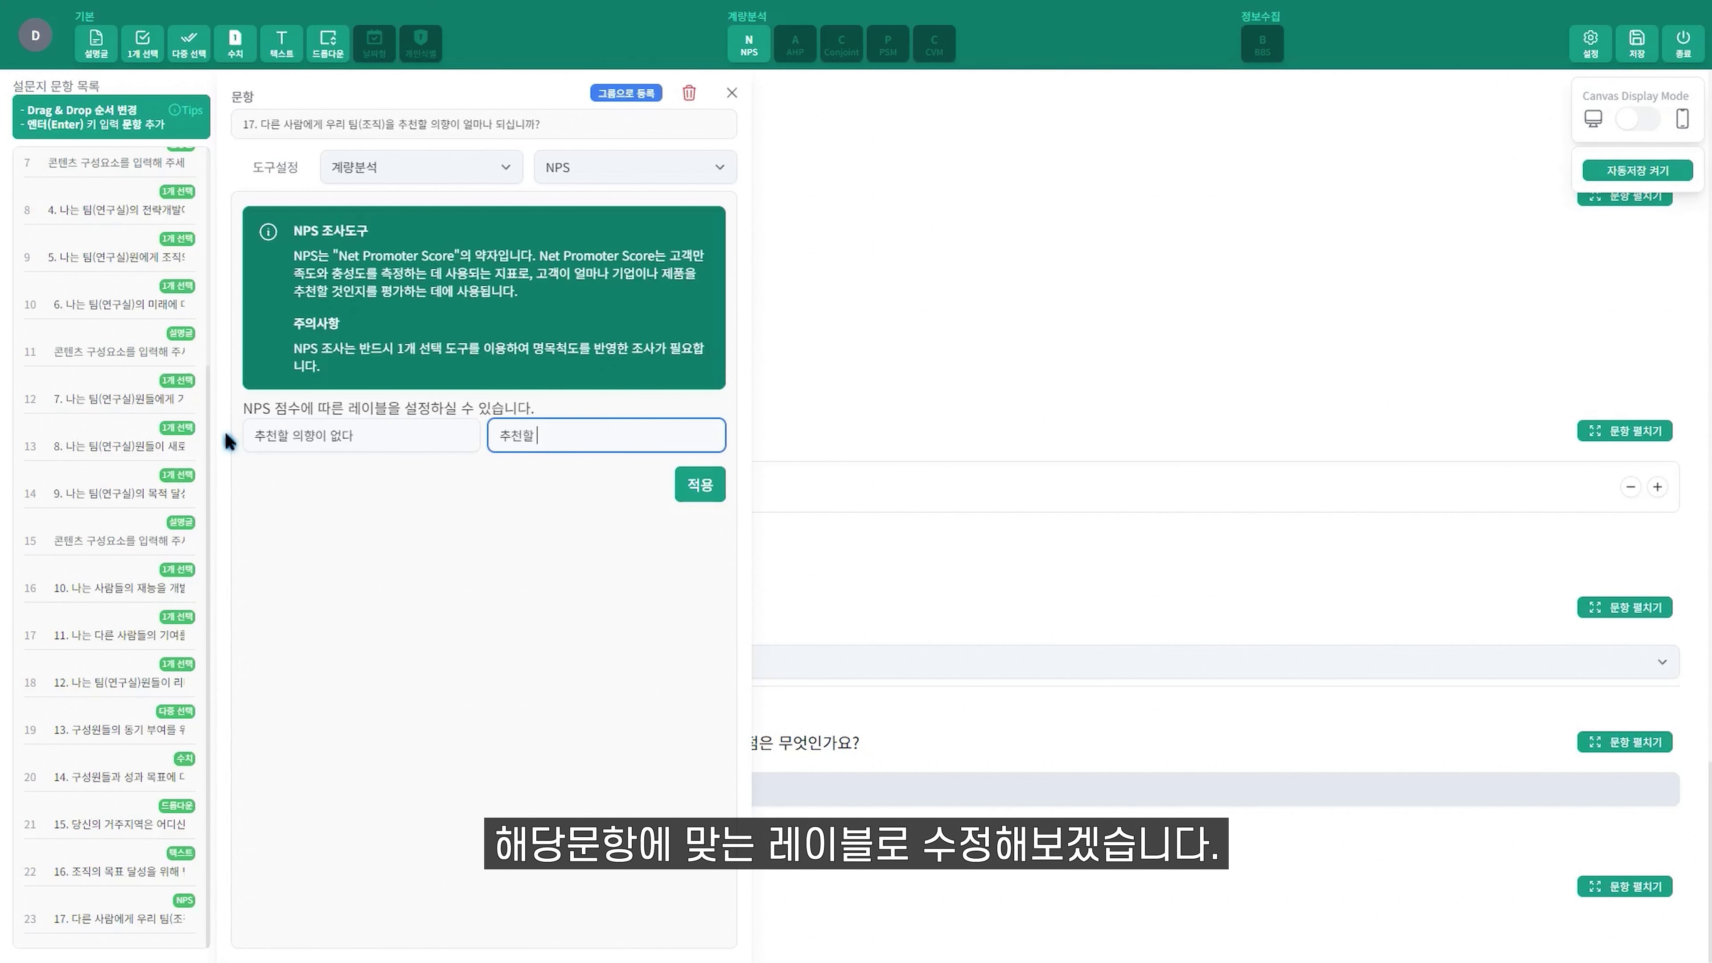
{"action": "type", "text": "의향이 이"}
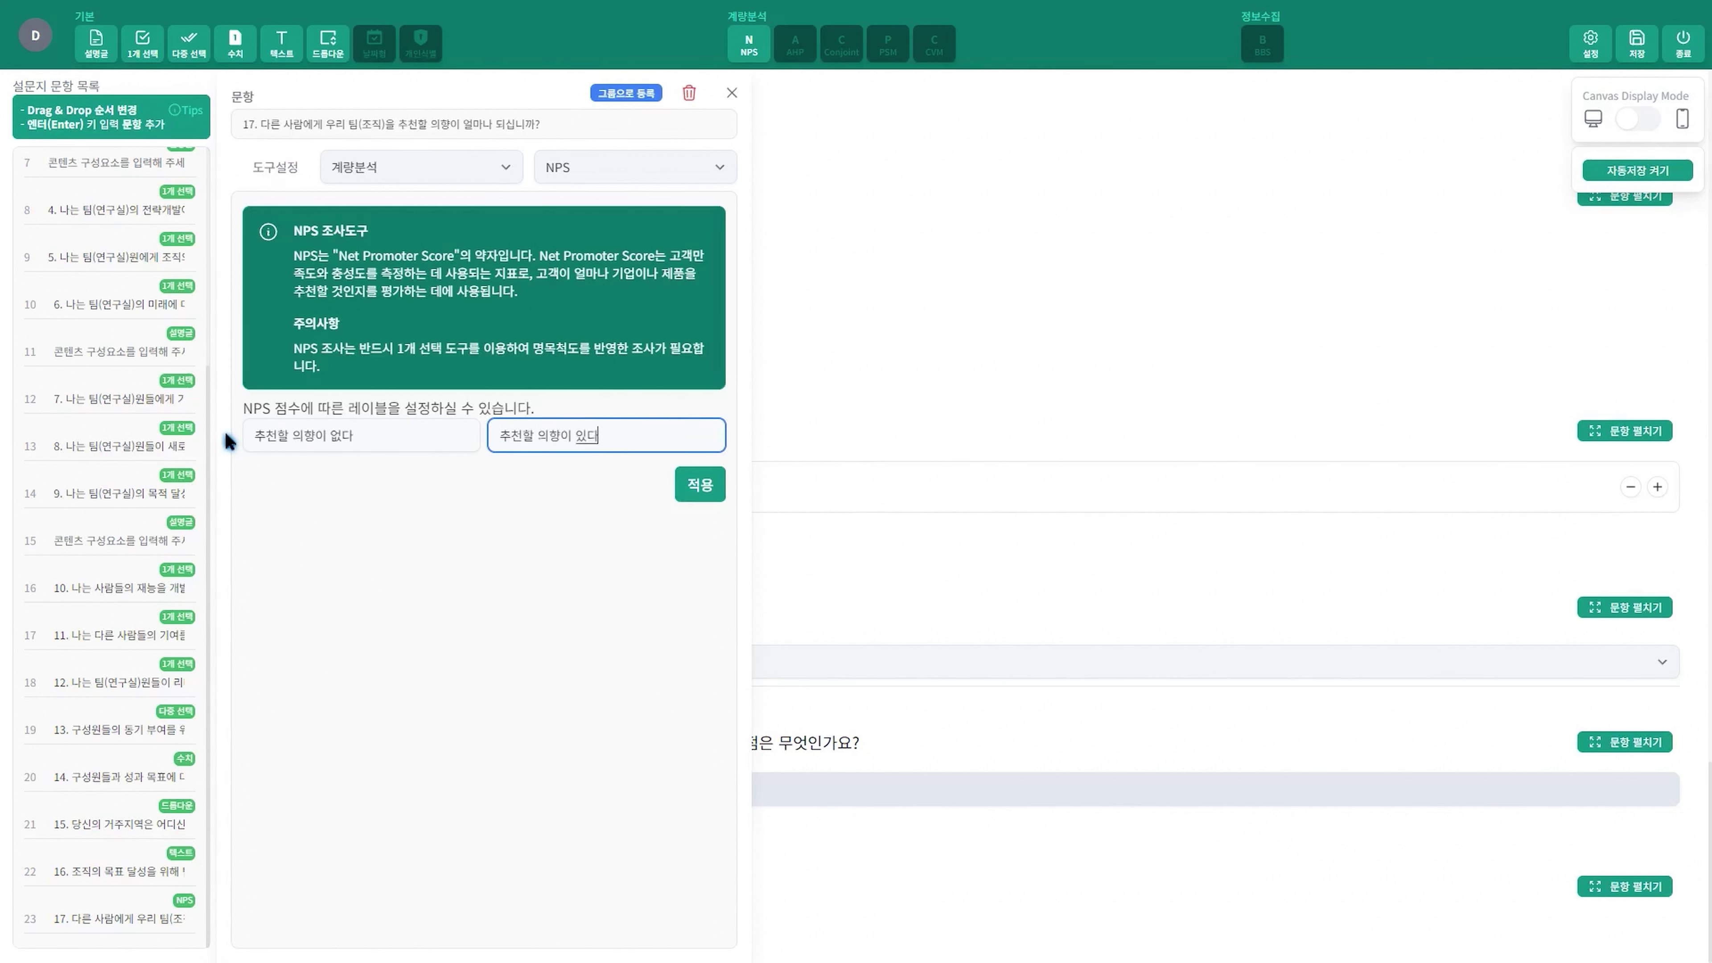
Step: Complete the positive label as "추천할 의향이 있다", apply the NPS question and check both end labels in the preview
{"action": "type", "text": "다"}
{"action": "left_click", "coordinate": [704, 485]}
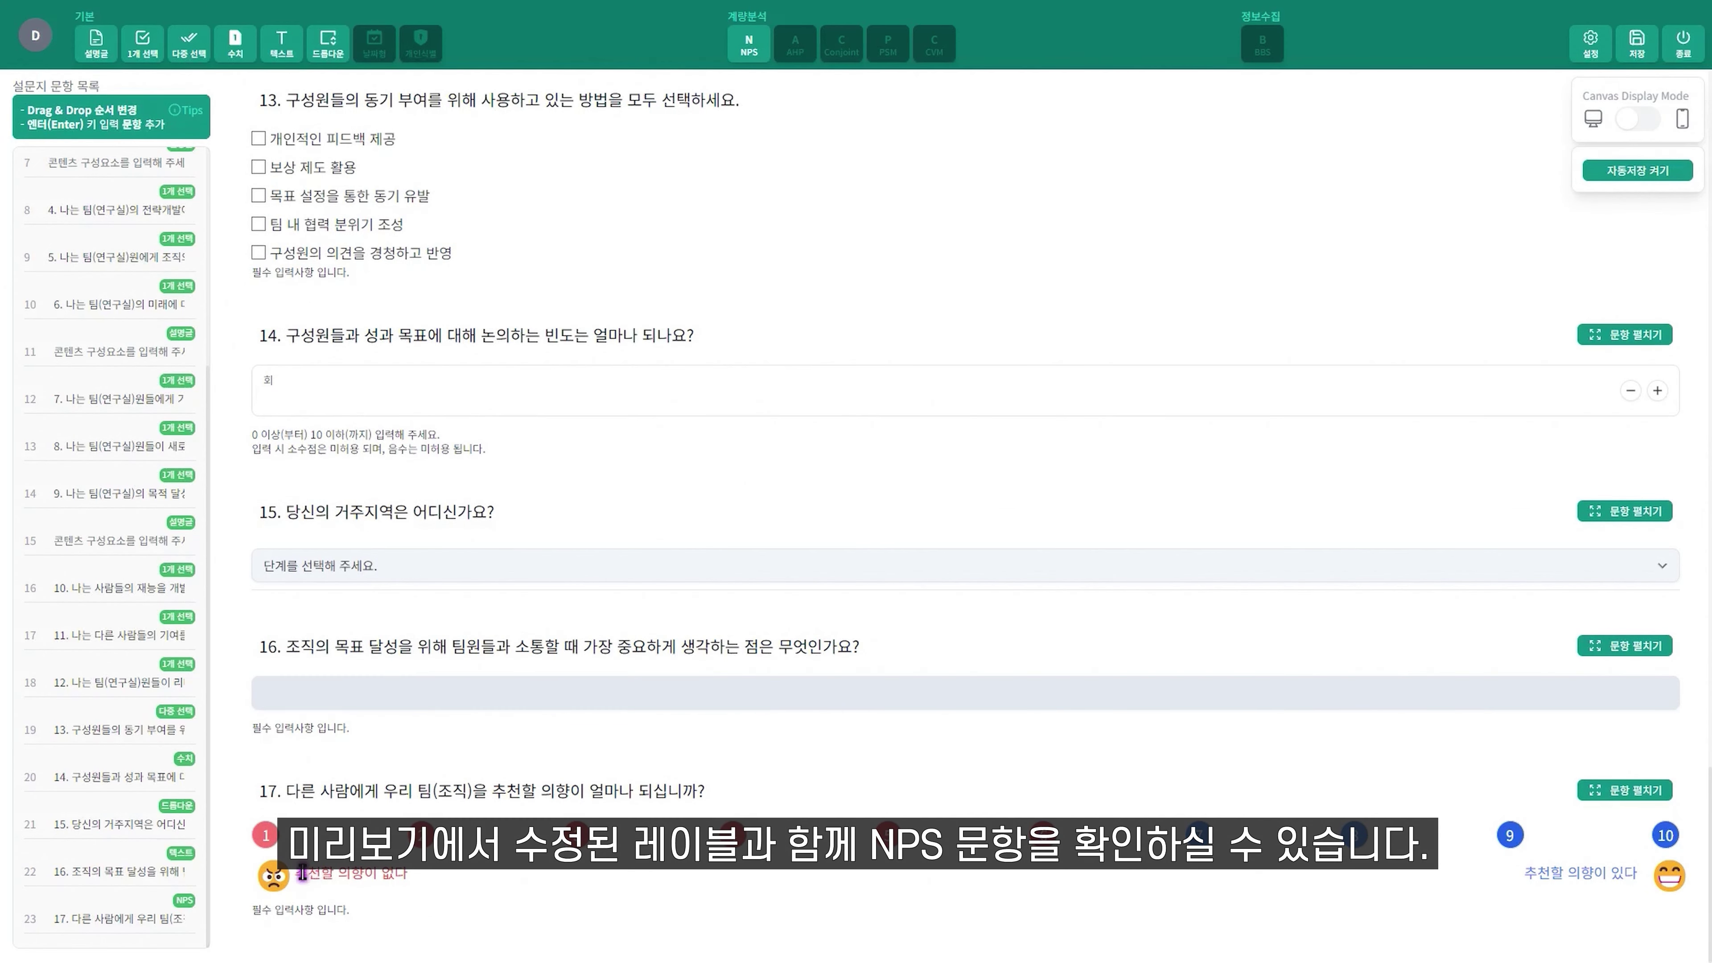
{"action": "left_click_drag", "start_coordinate": [302, 873], "coordinate": [416, 884]}
{"action": "mouse_move", "coordinate": [1608, 849]}
{"action": "left_mouse_down"}
{"action": "mouse_move", "coordinate": [1517, 876]}
{"action": "mouse_move", "coordinate": [1339, 891]}
{"action": "left_mouse_up"}
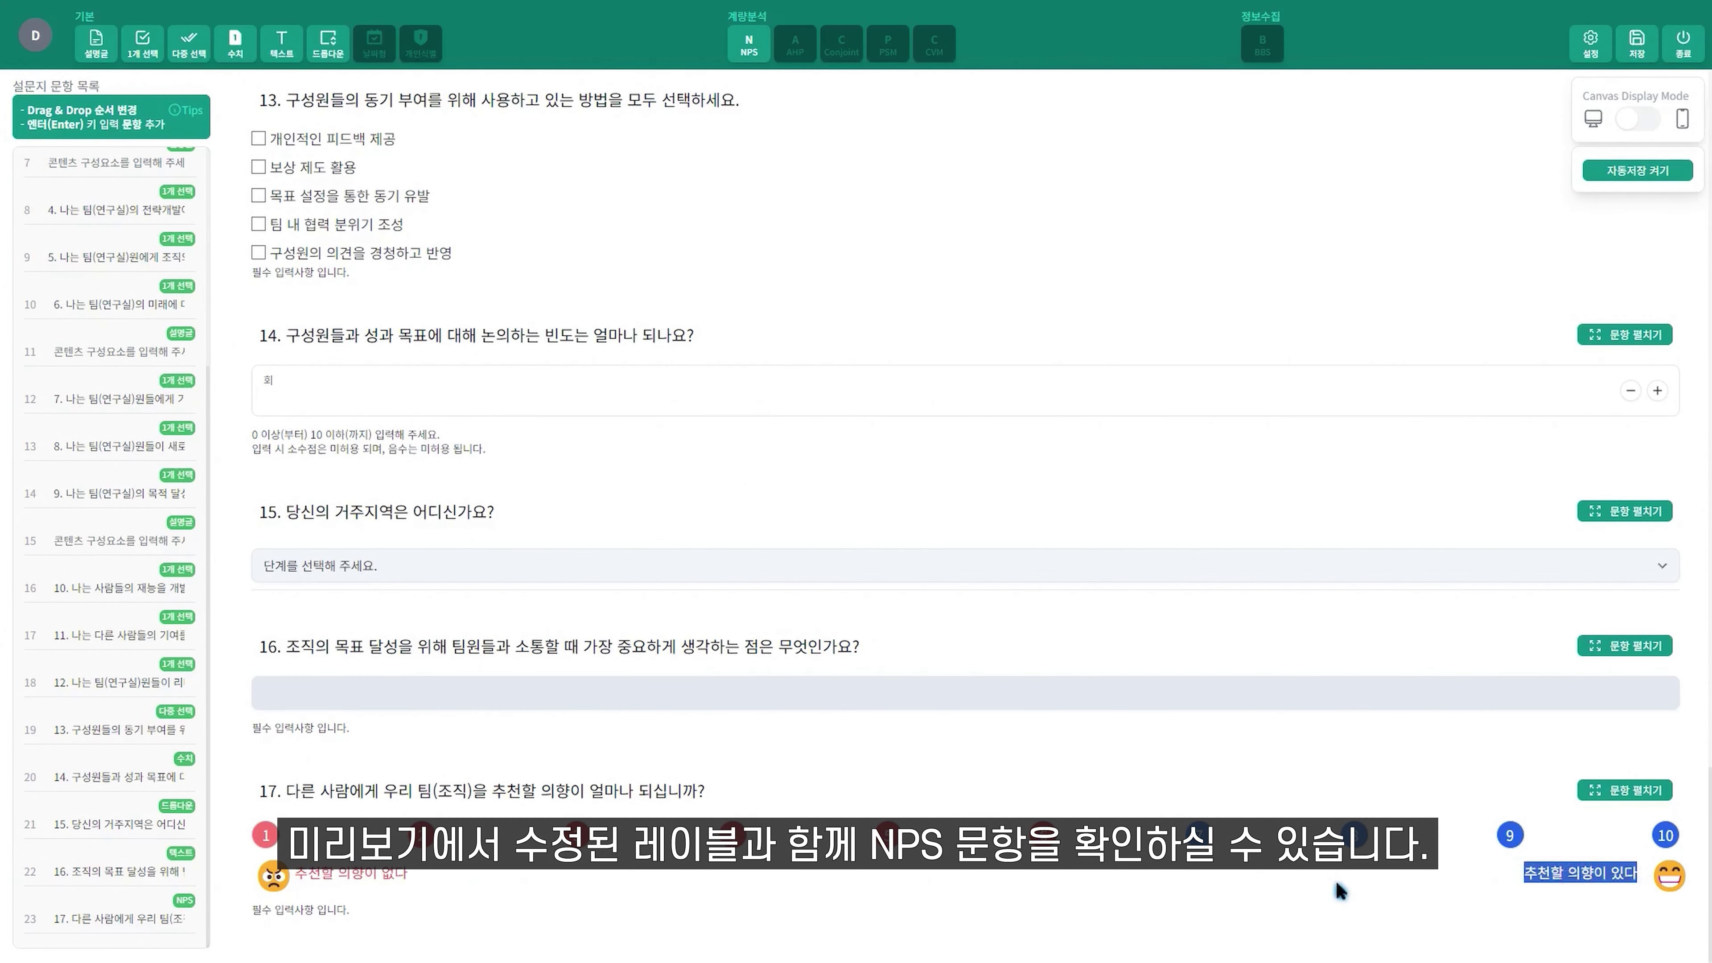
{"action": "left_click", "coordinate": [898, 940]}
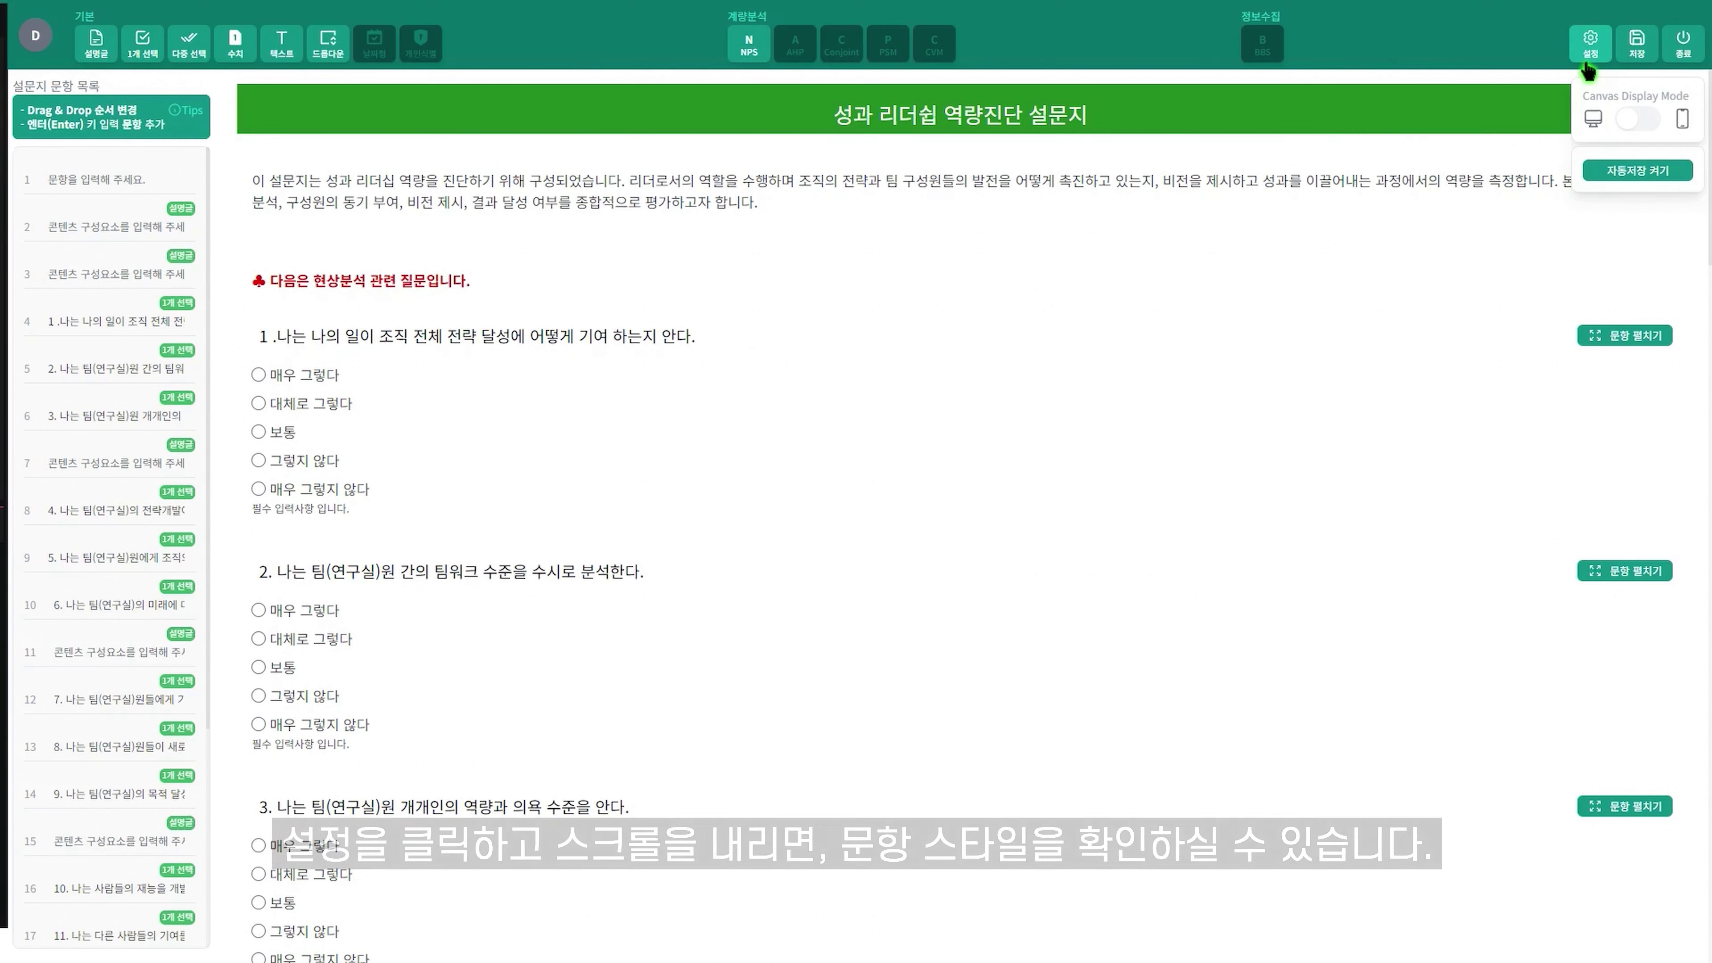
Step: In the survey design settings, set the question background colour to the title banner's green (34, 139, 34) by sampling it with the eyedropper
{"action": "left_click", "coordinate": [1590, 50]}
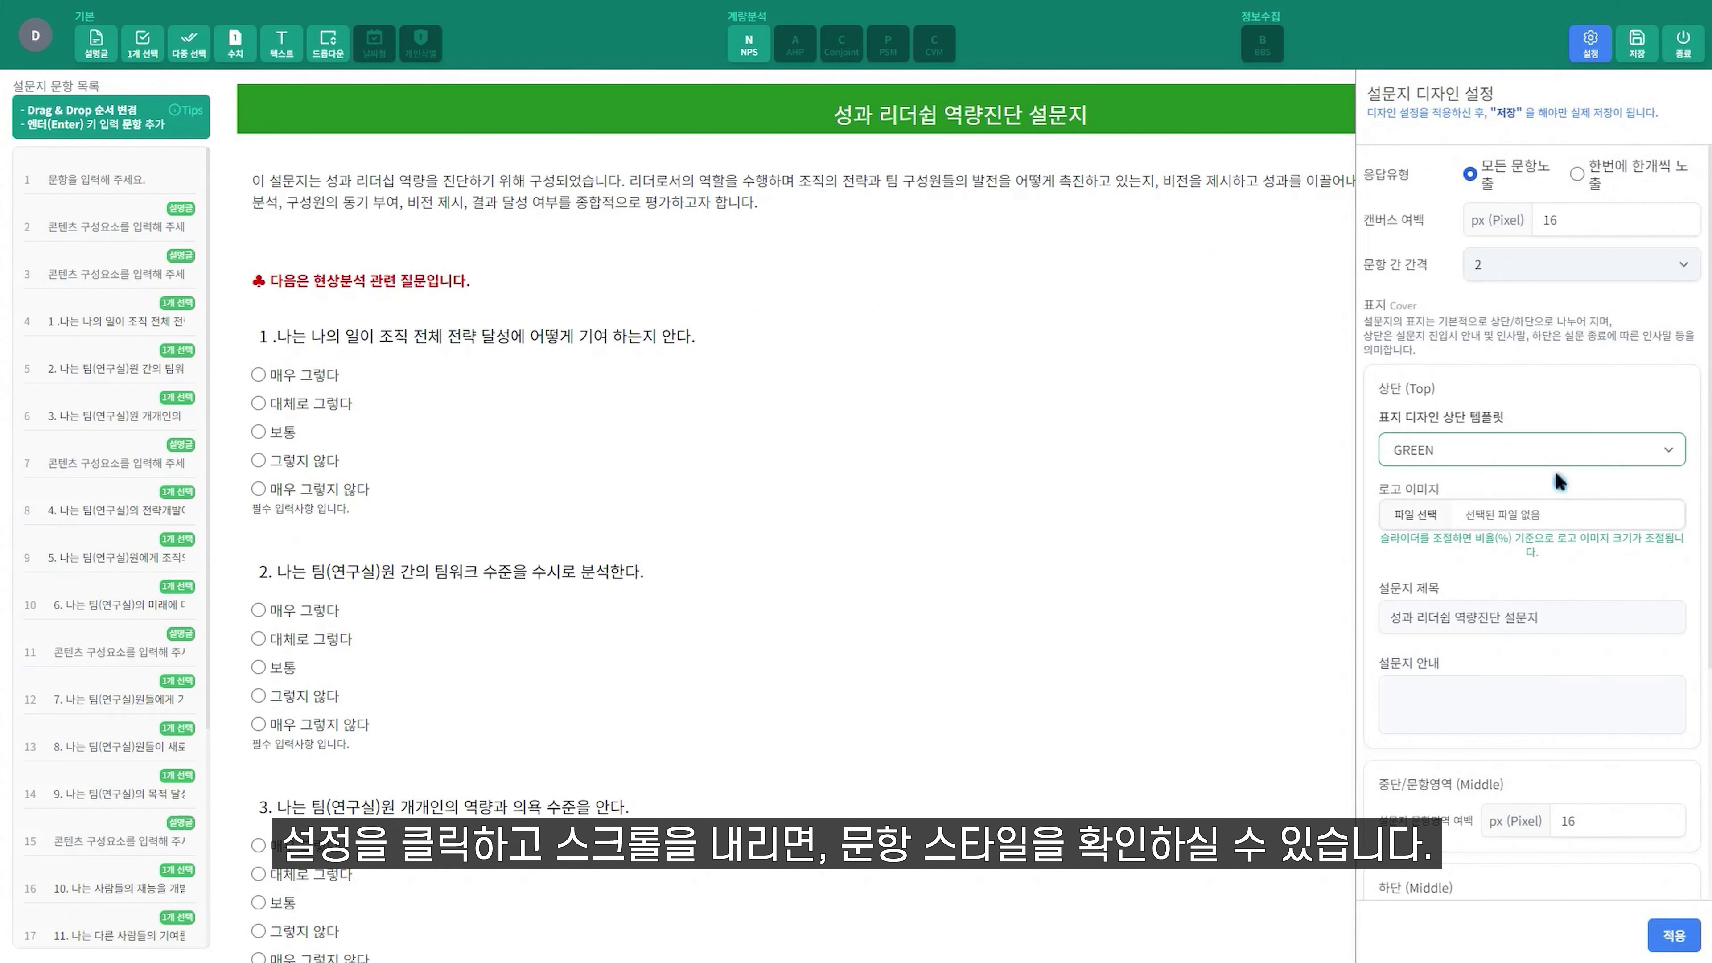
{"action": "scroll", "coordinate": [1534, 597], "scroll_direction": "down", "scroll_amount": 5}
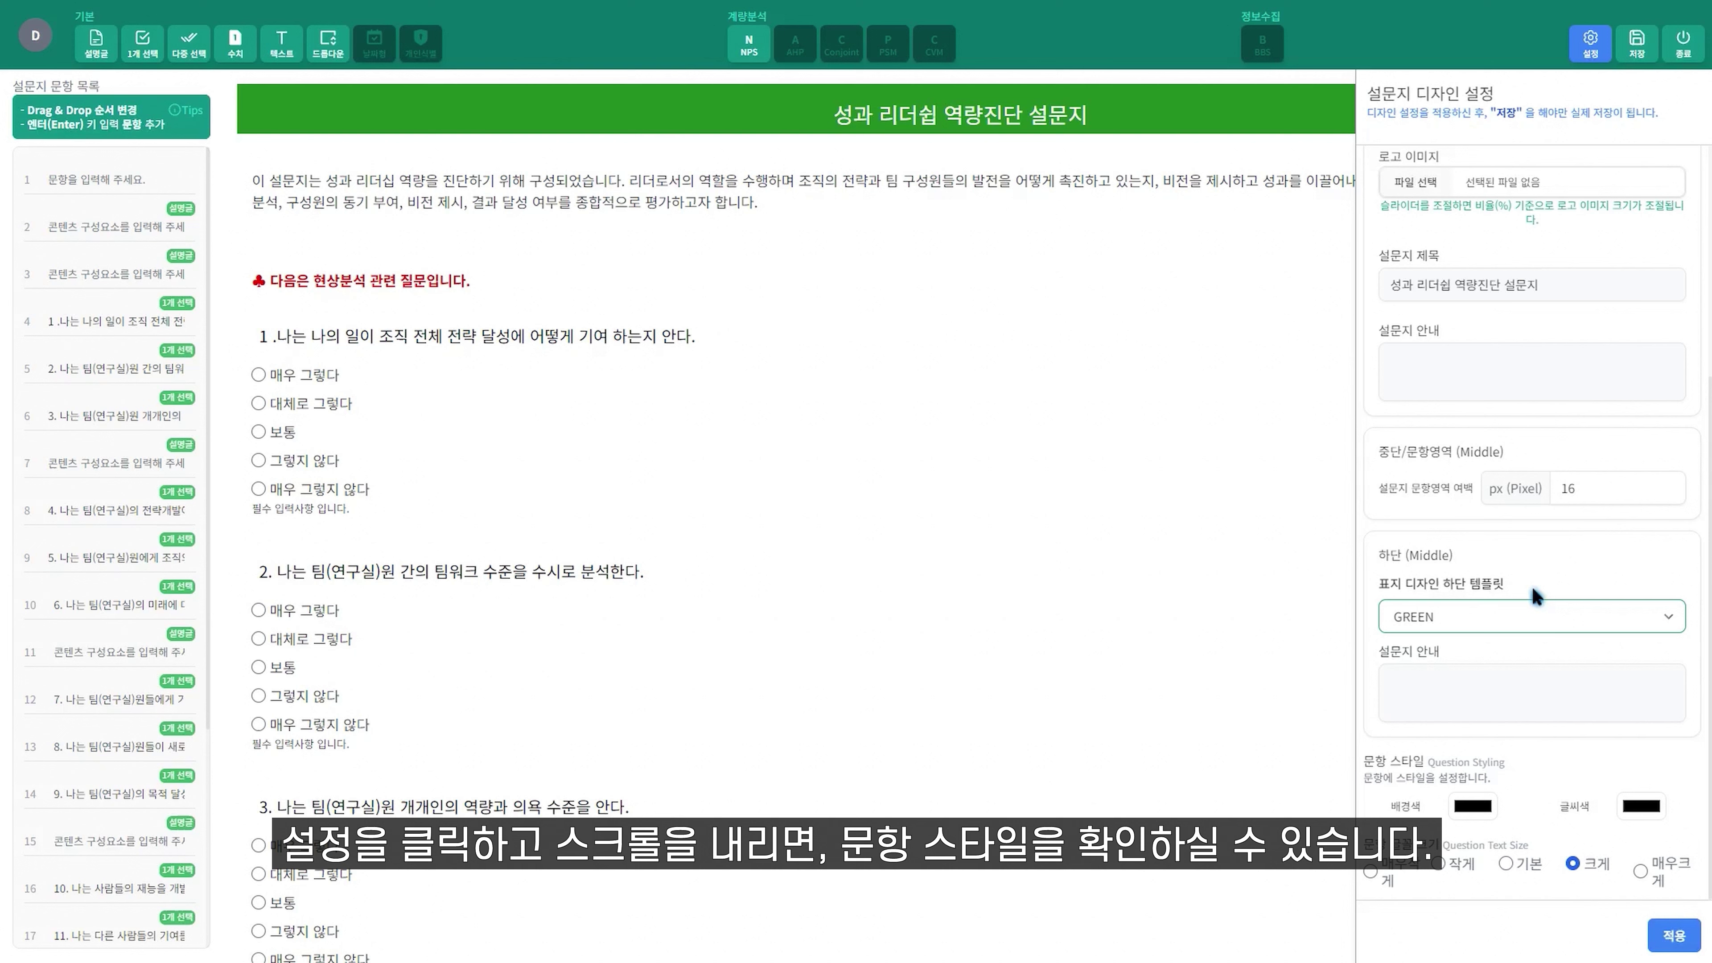
{"action": "left_click", "coordinate": [1472, 806]}
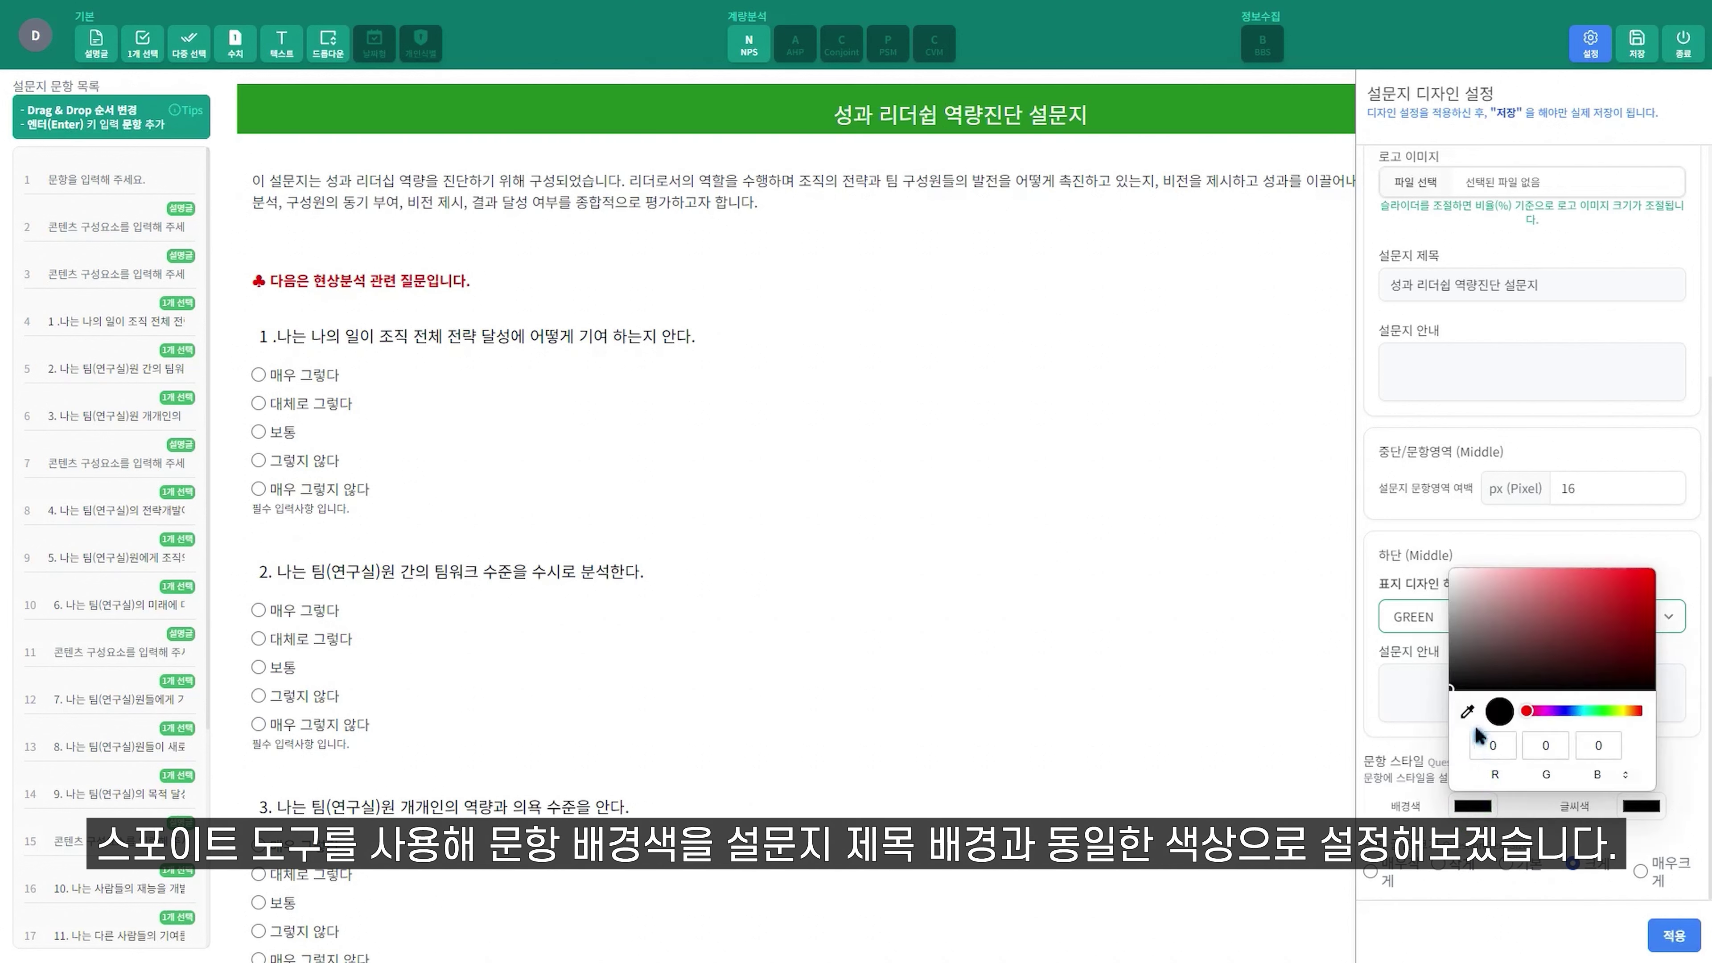
{"action": "left_click", "coordinate": [1468, 712]}
{"action": "left_click", "coordinate": [1219, 120]}
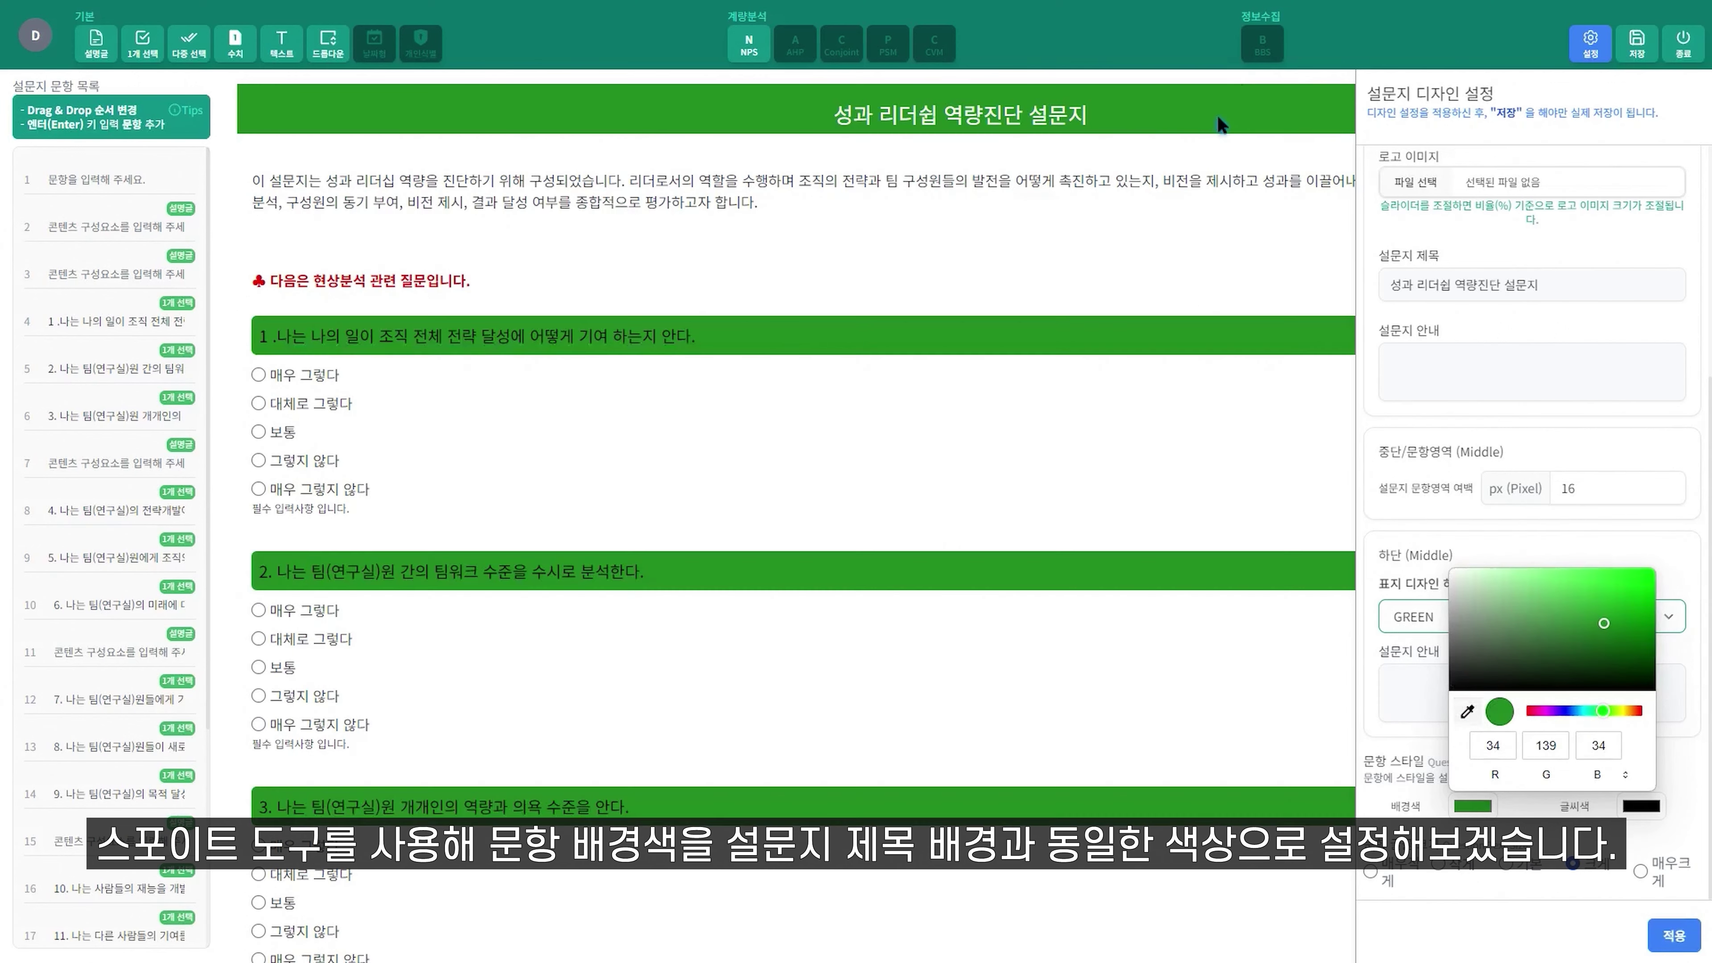
{"action": "left_click", "coordinate": [1540, 838]}
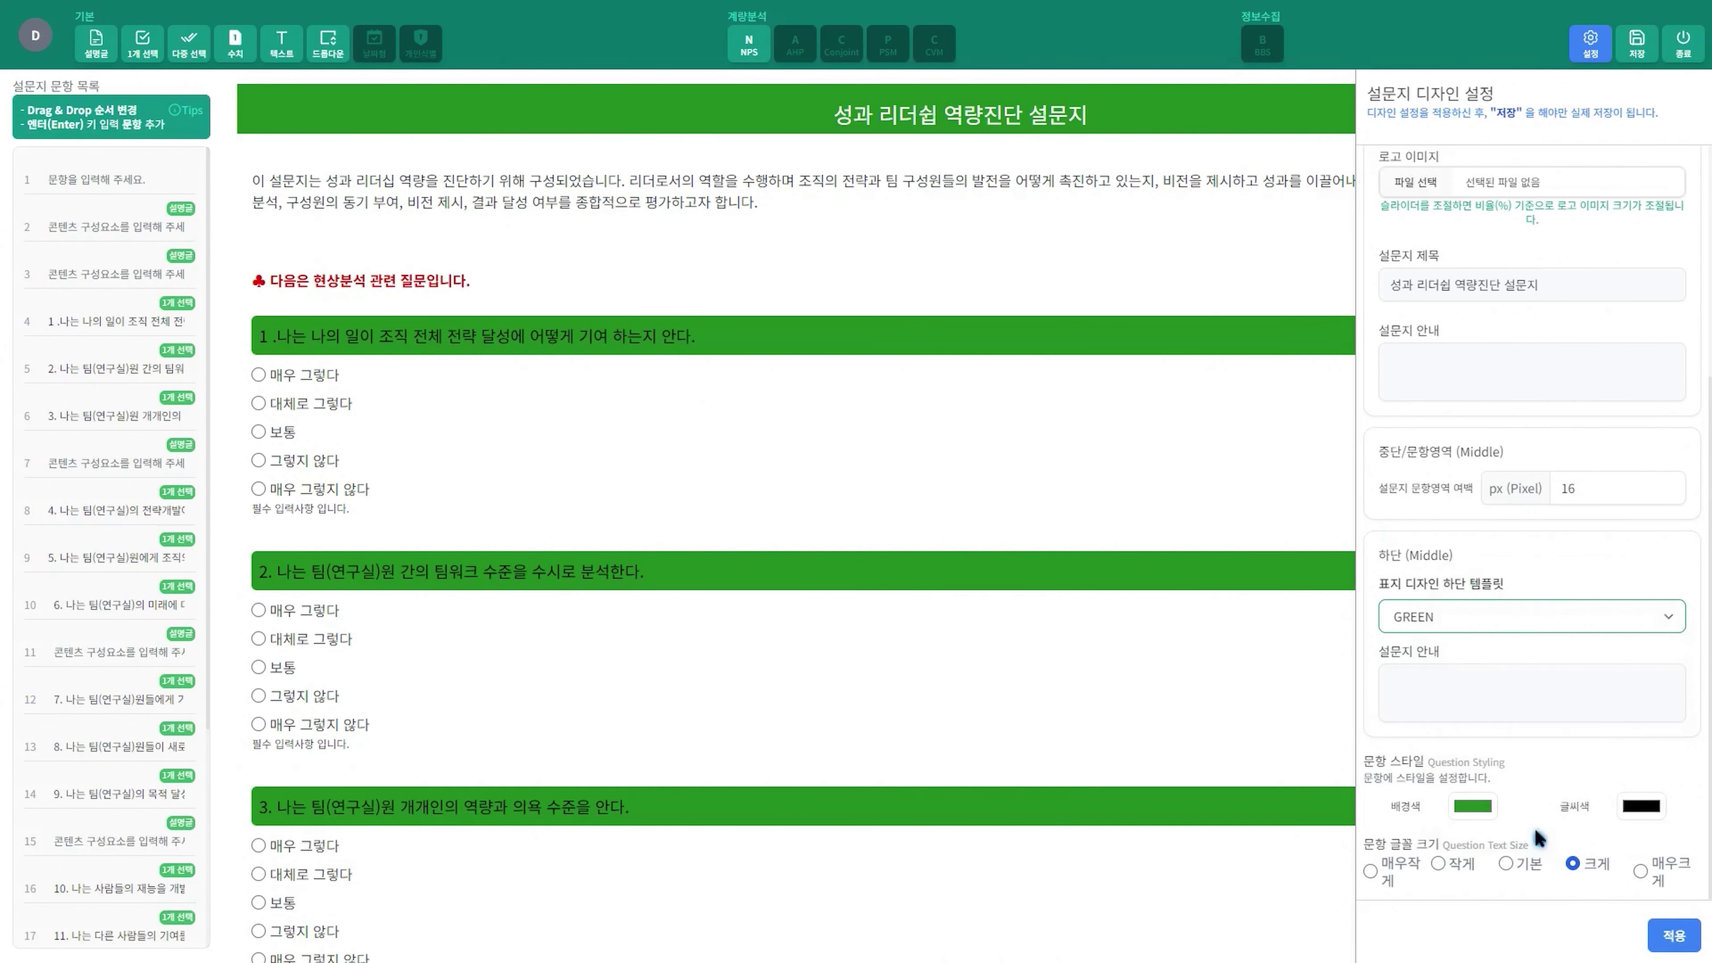
Step: Set the question text colour to white (255, 255, 255) with the eyedropper to match the survey title
{"action": "left_click", "coordinate": [1645, 810]}
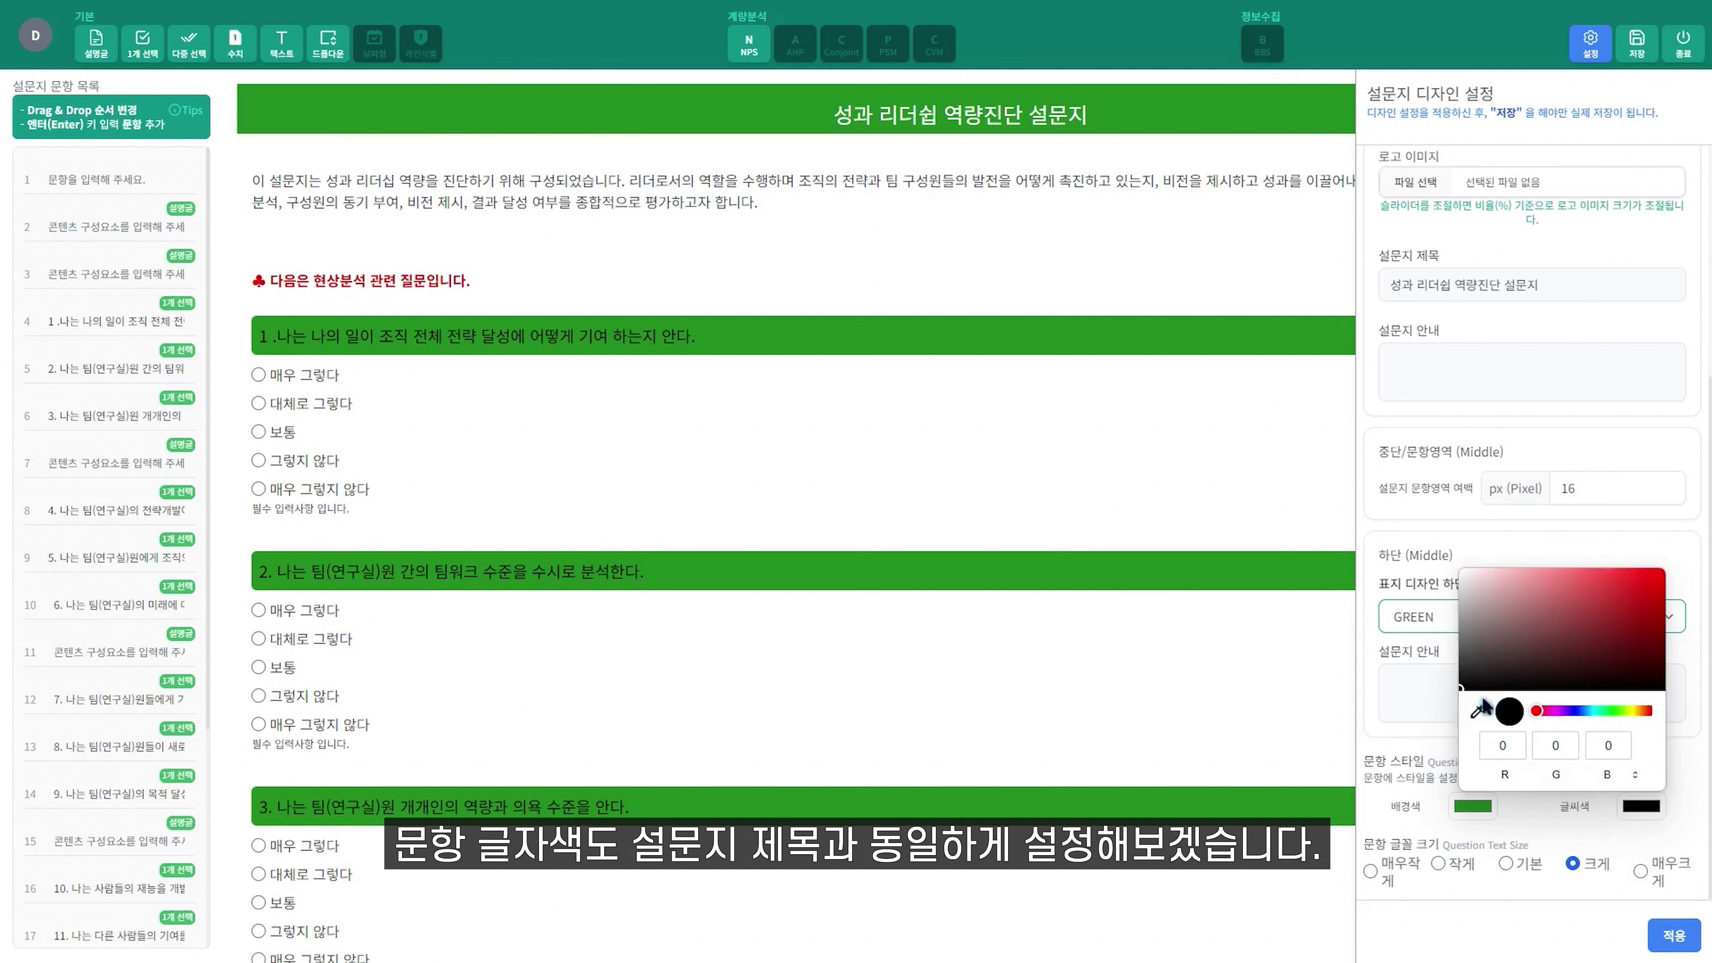
{"action": "left_click", "coordinate": [1478, 712]}
{"action": "left_click", "coordinate": [1056, 450]}
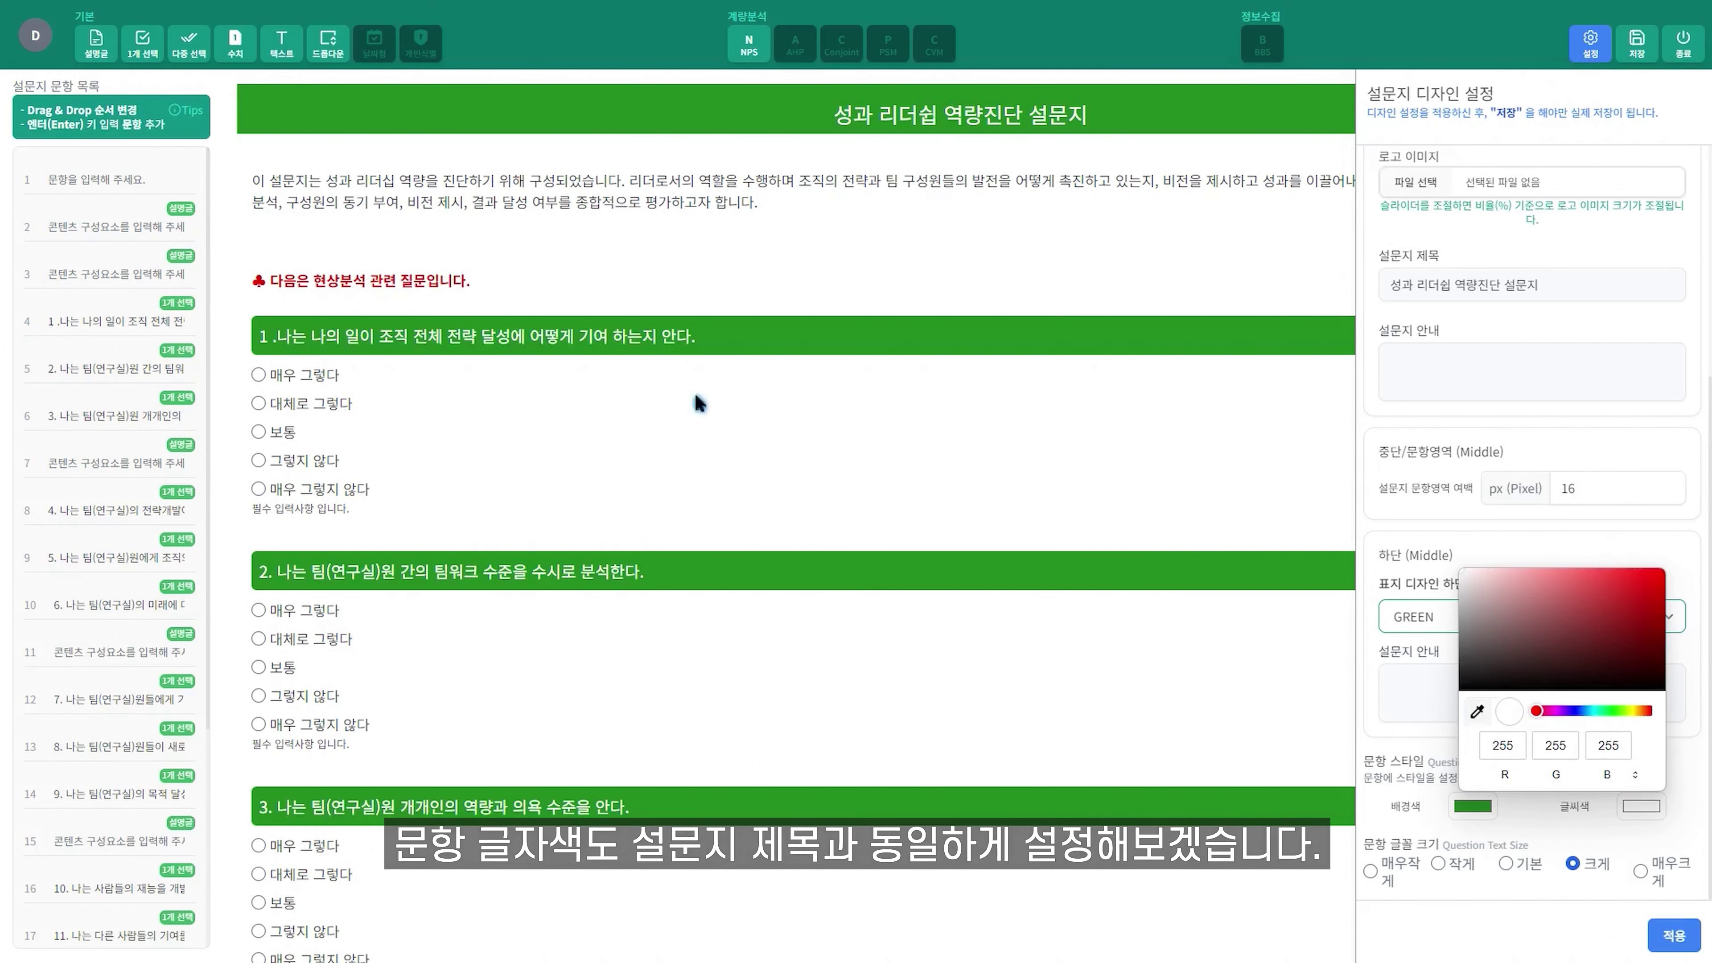
{"action": "left_click", "coordinate": [1579, 930]}
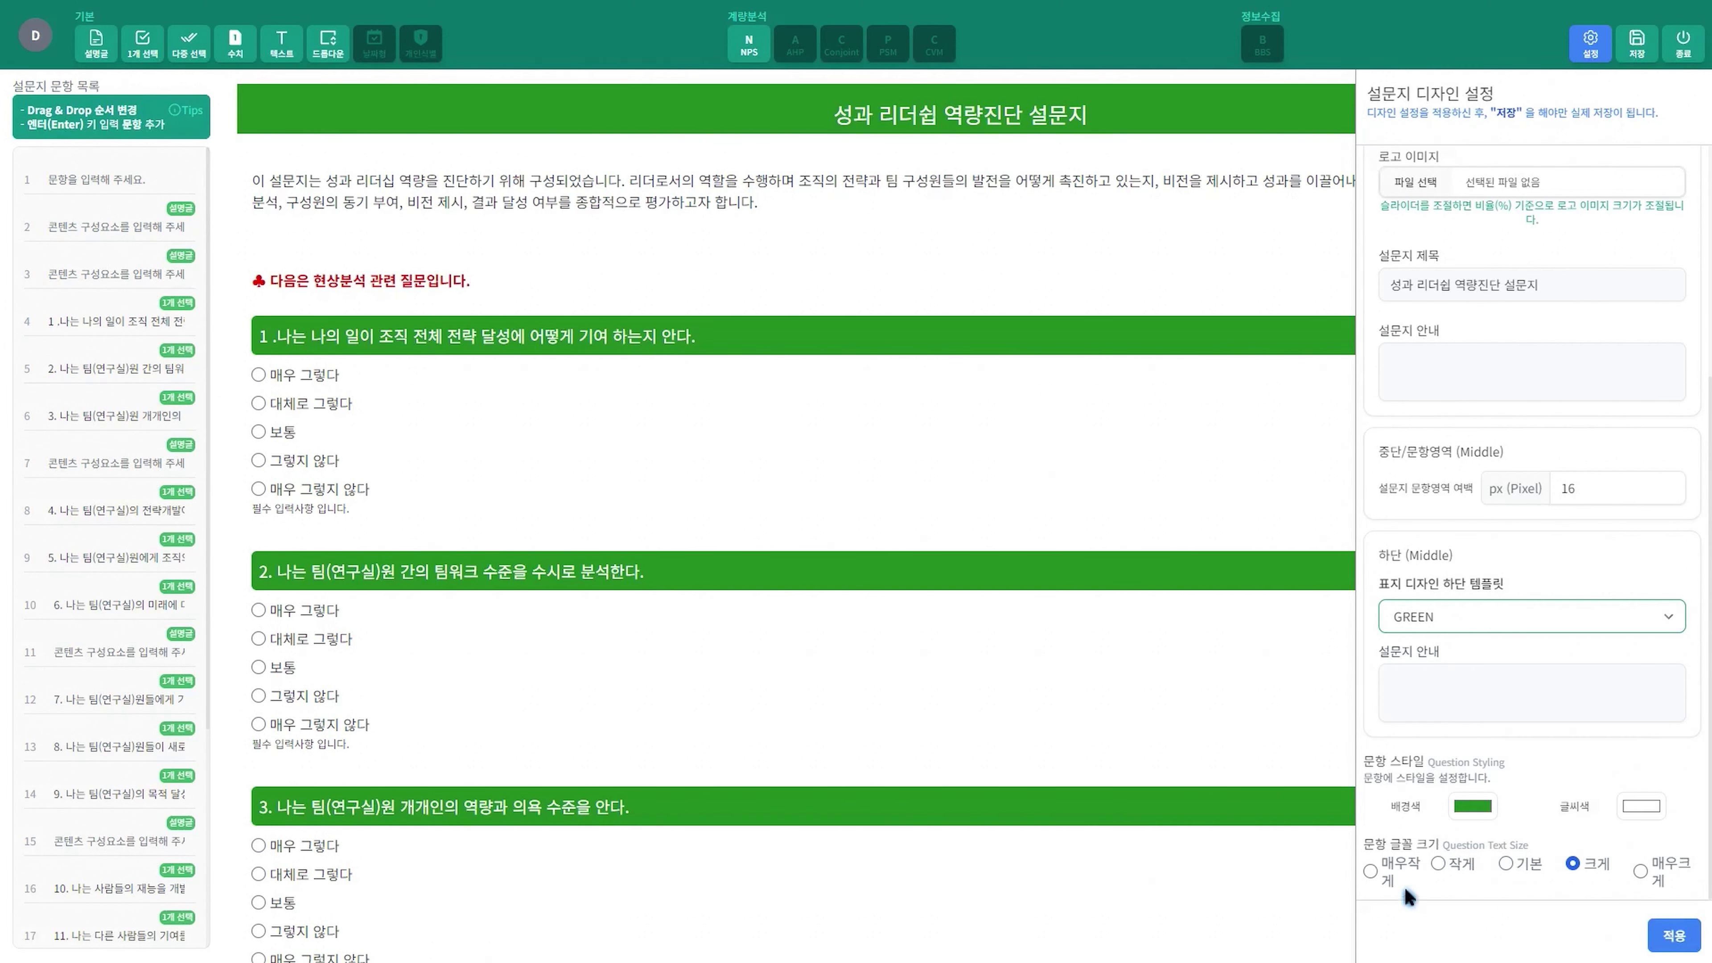
Step: Try the question text sizes 매우작게, 작게 and 기본, settle on 작게 and apply the design settings
{"action": "left_click", "coordinate": [1386, 874]}
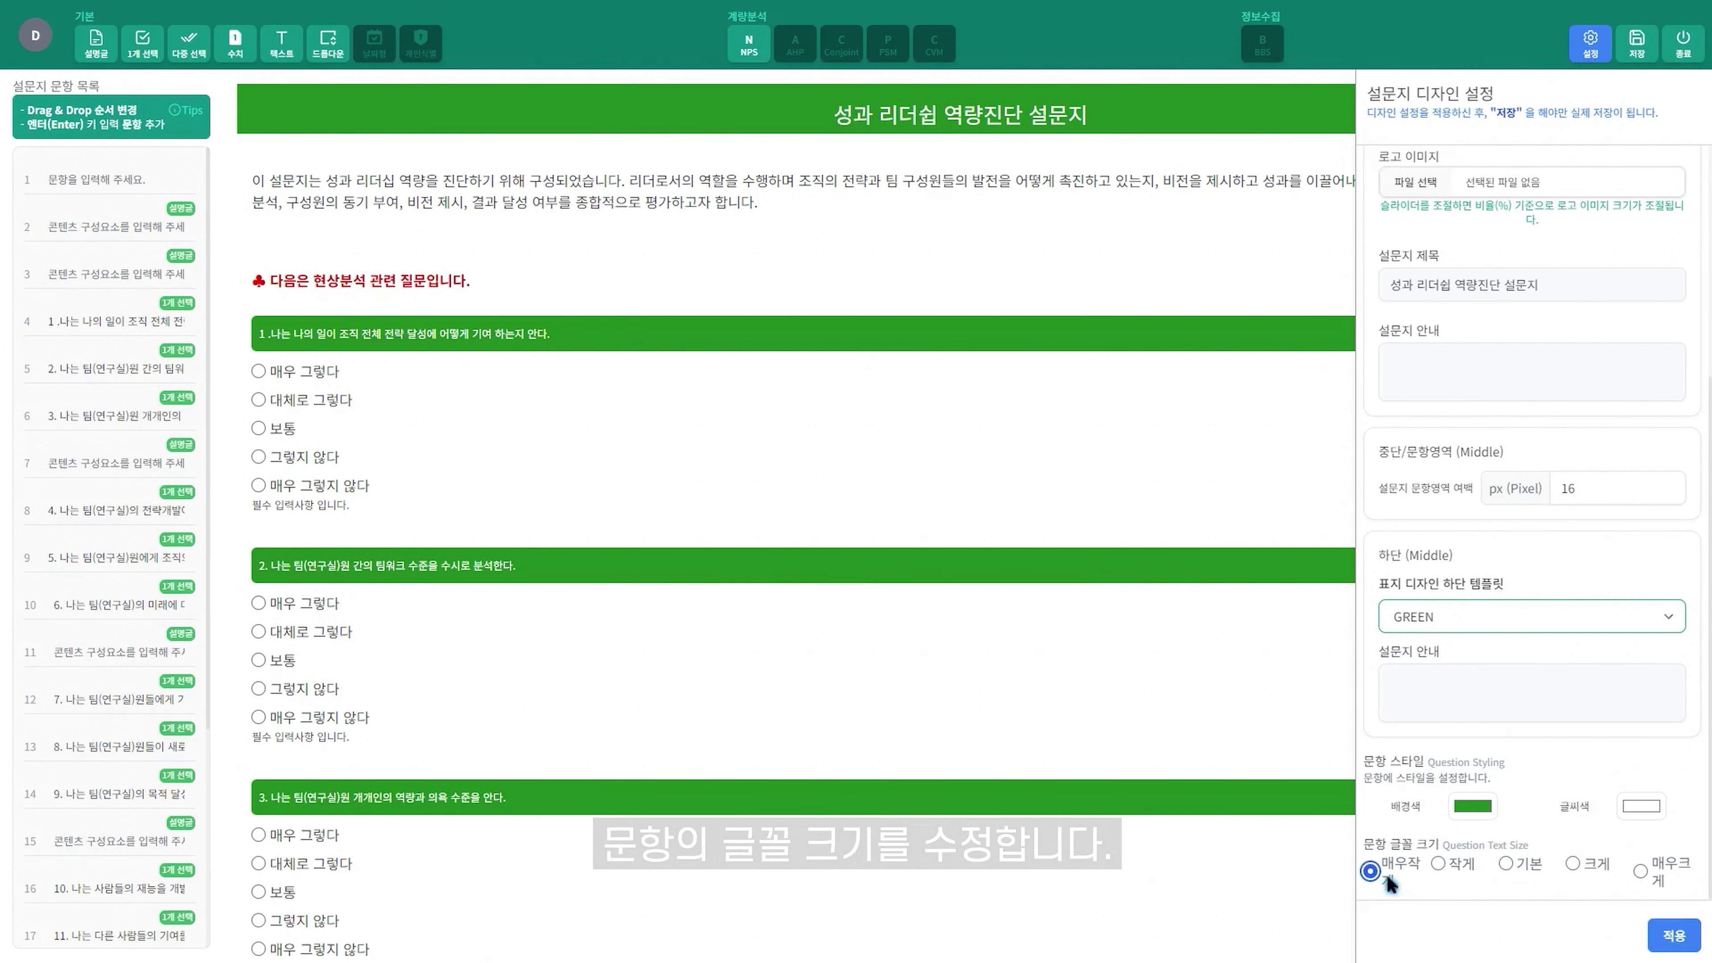
{"action": "left_click", "coordinate": [1443, 867]}
{"action": "left_click", "coordinate": [1508, 863]}
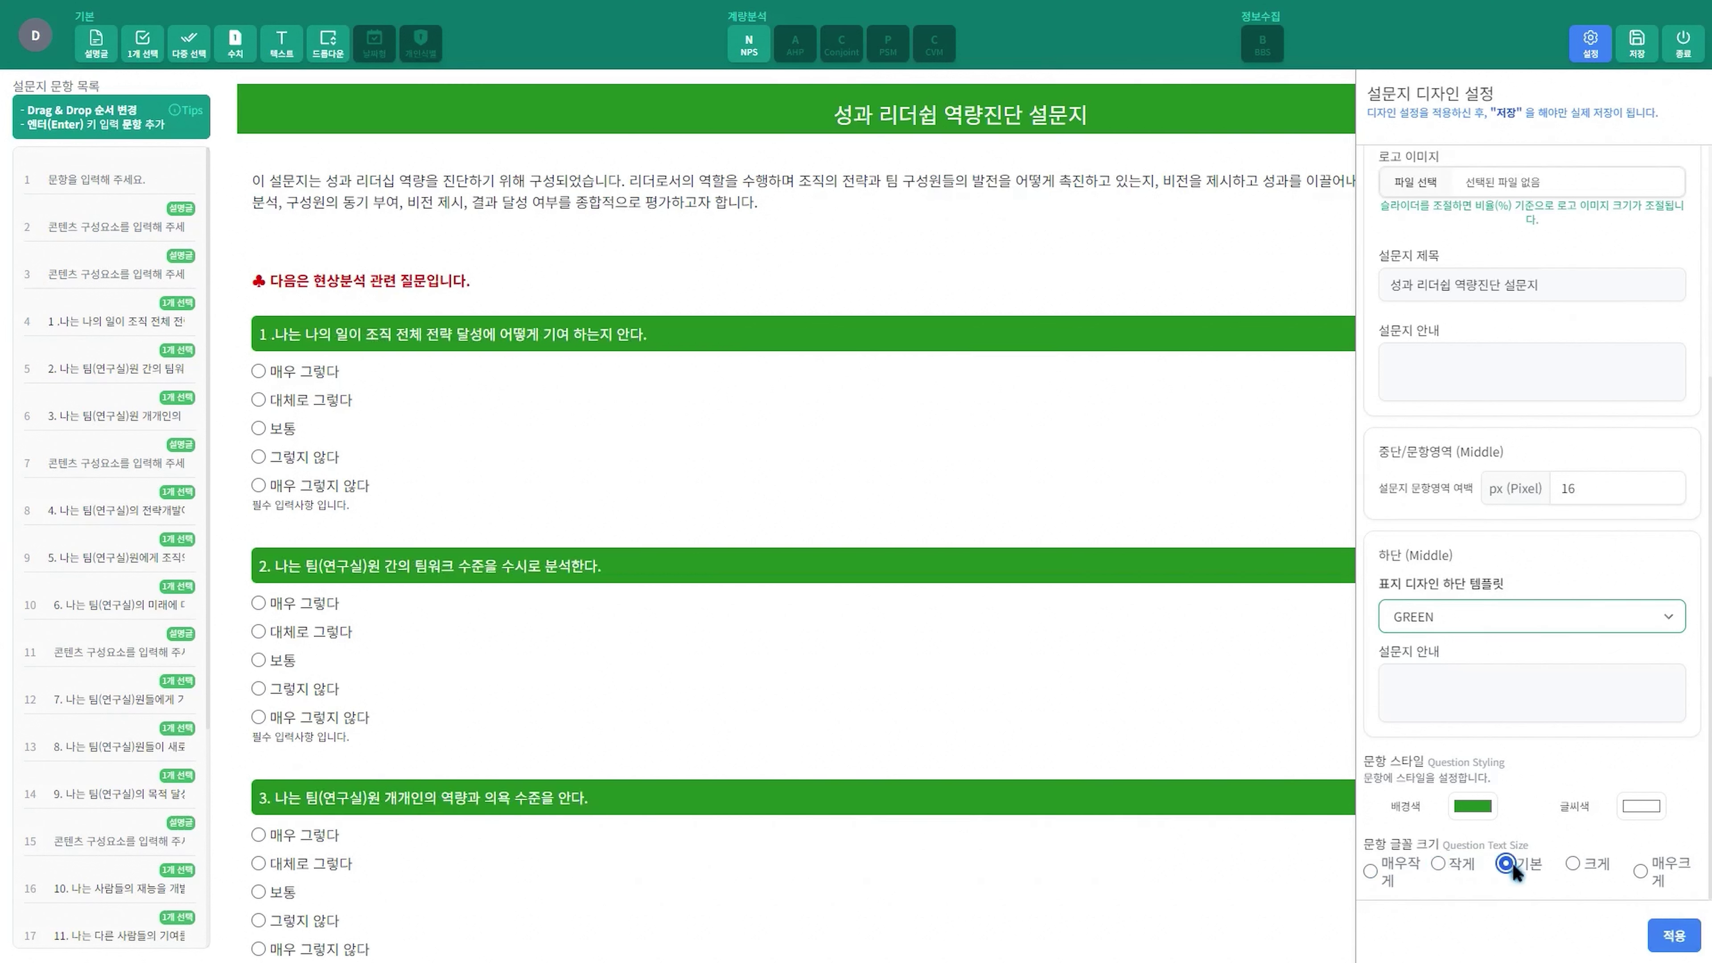
{"action": "left_click", "coordinate": [1443, 864]}
{"action": "left_click", "coordinate": [1674, 936]}
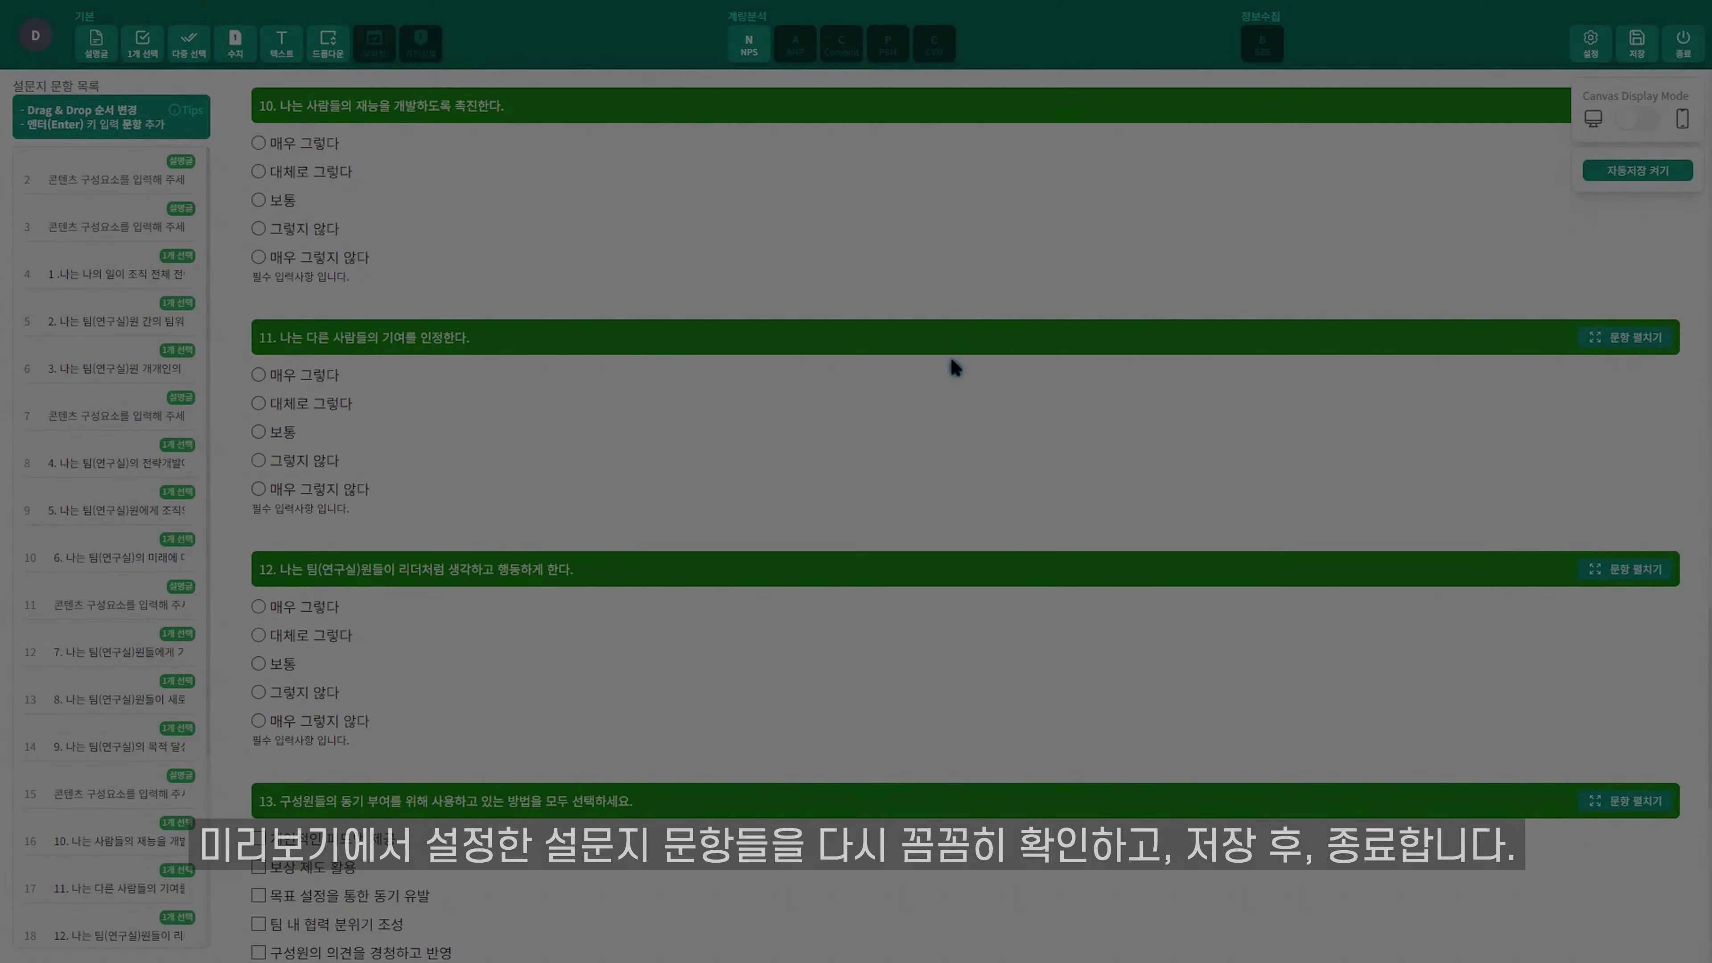
Step: Review the restyled questions down to question 17, save the survey and exit the survey editor
{"action": "scroll", "coordinate": [956, 367], "scroll_direction": "down", "scroll_amount": 10}
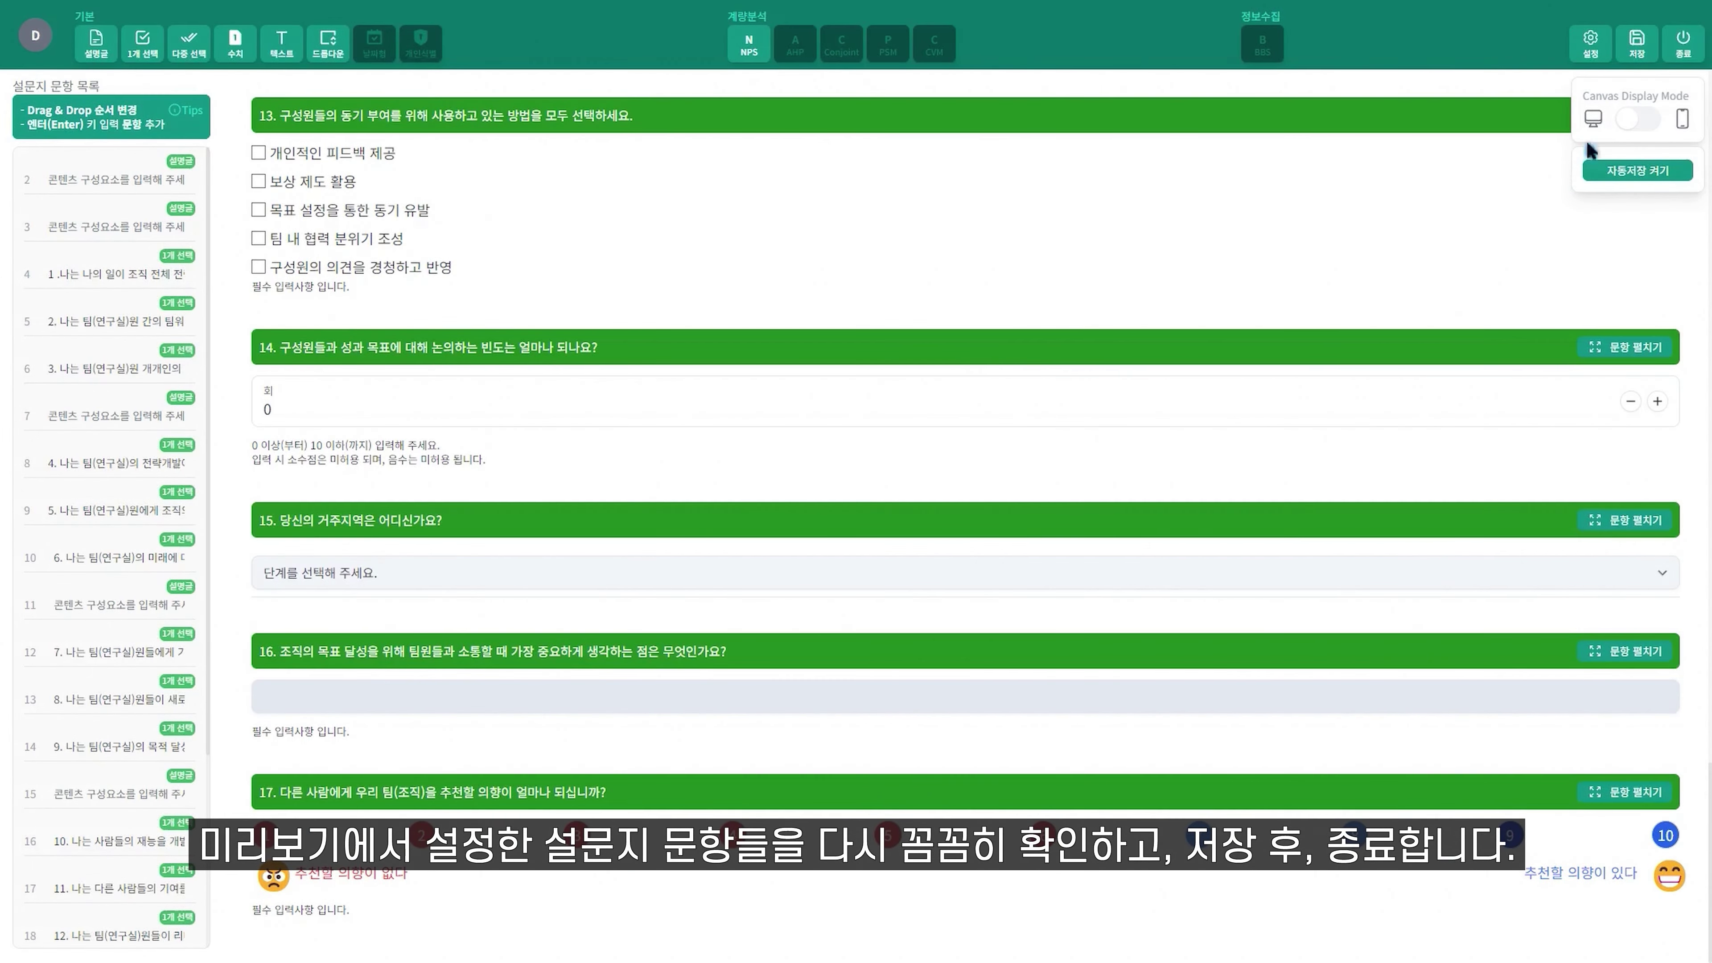
{"action": "left_click", "coordinate": [1638, 42]}
{"action": "left_click", "coordinate": [1668, 59]}
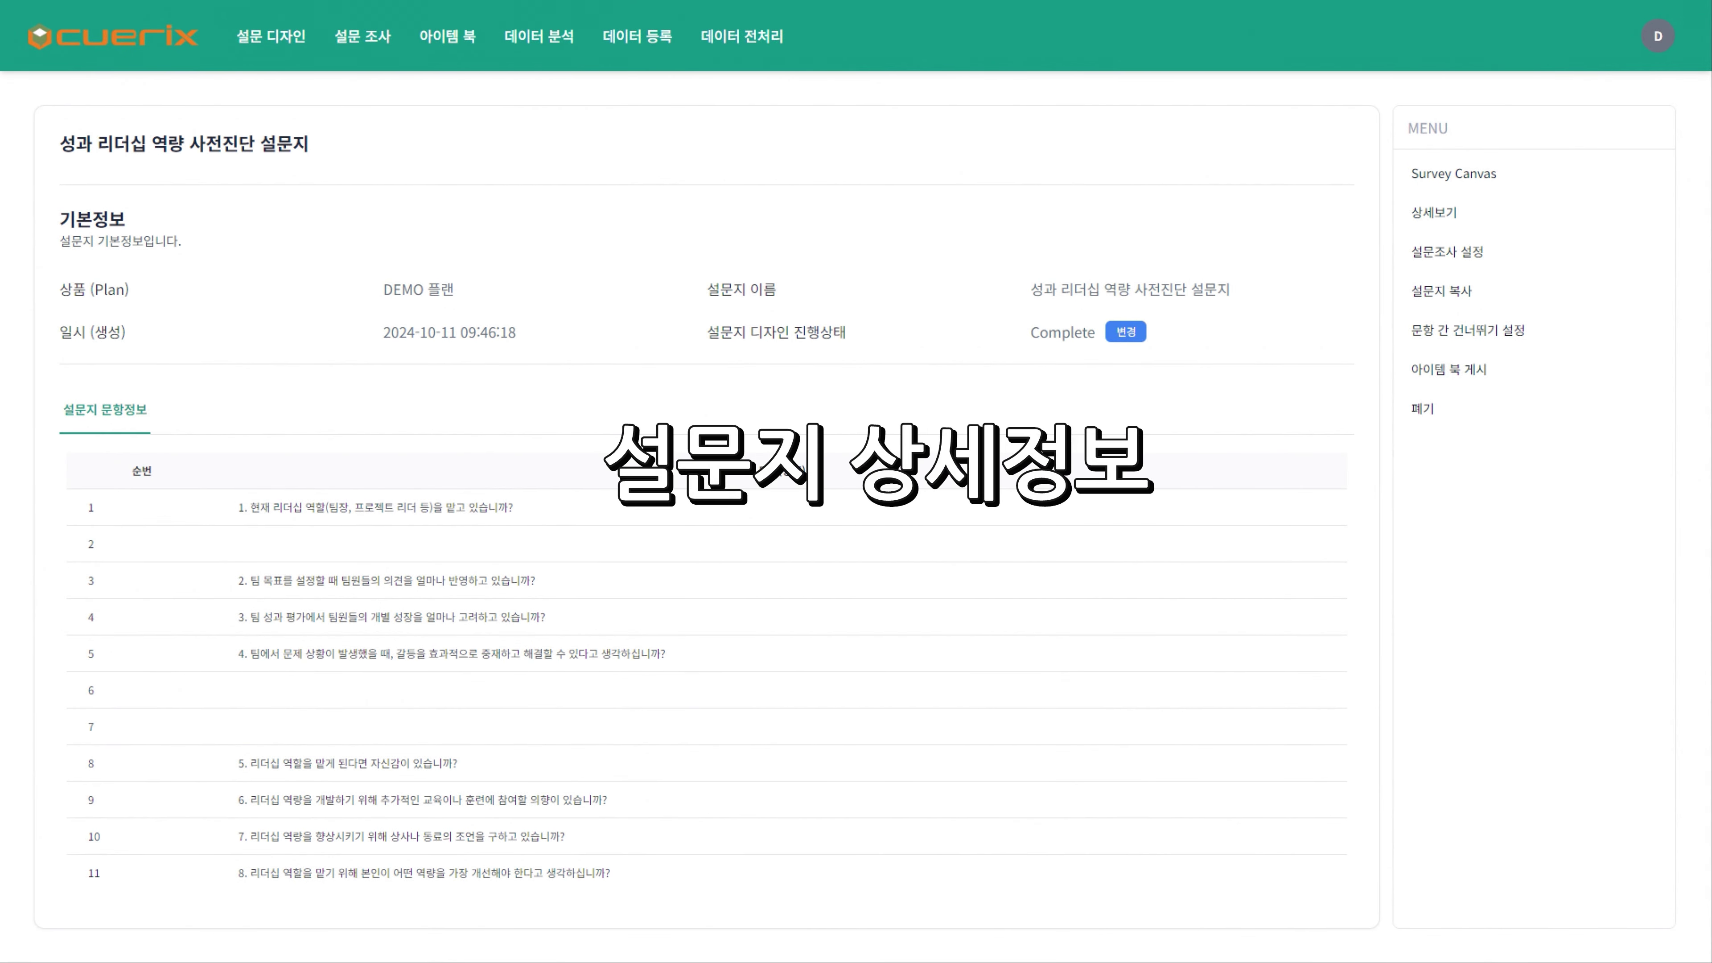